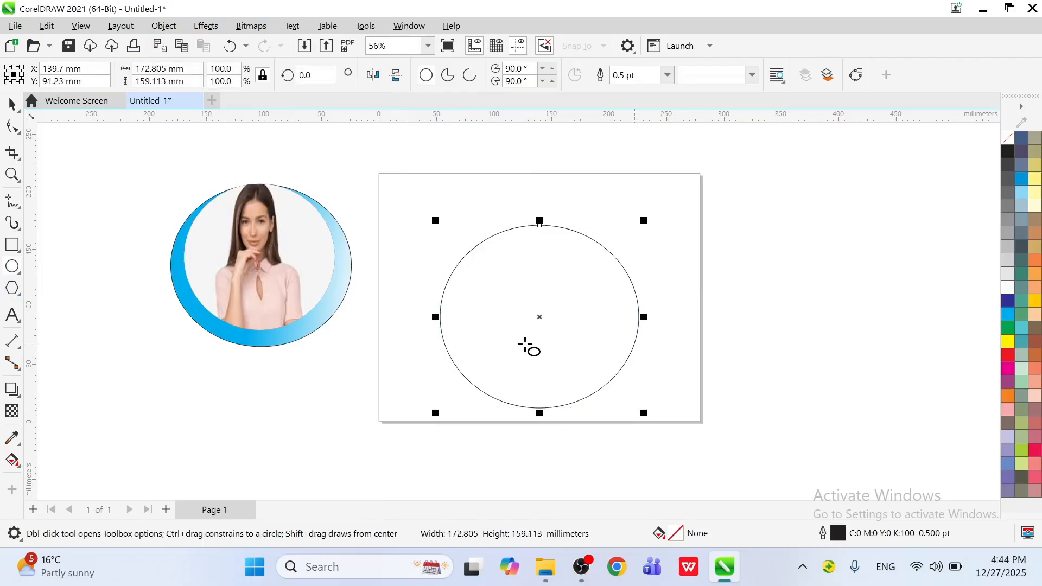
- Move the ellipse up the page and make a smaller duplicate about 150 by 138 mm, meeting its top edge
left_click_drag(543, 316, 544, 296)
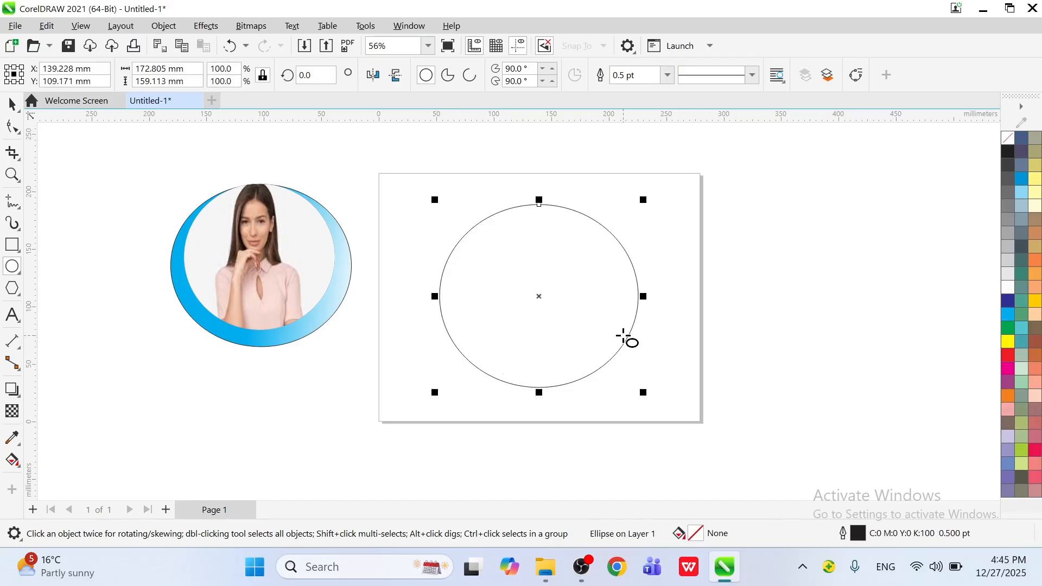
key("ctrl+d")
left_click_drag(440, 193, 473, 225)
left_click_drag(561, 305, 538, 286)
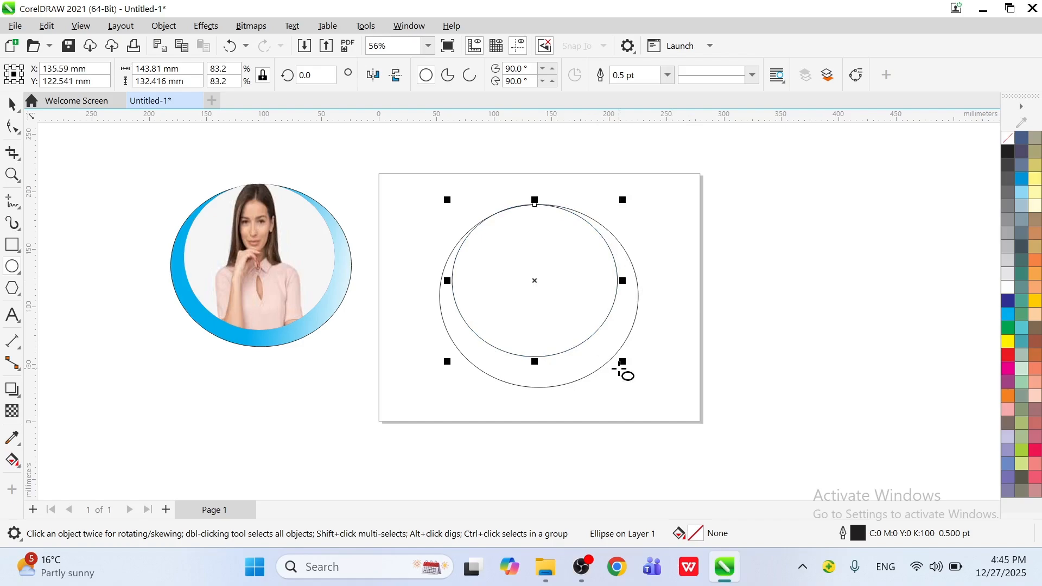
left_click_drag(625, 361, 631, 368)
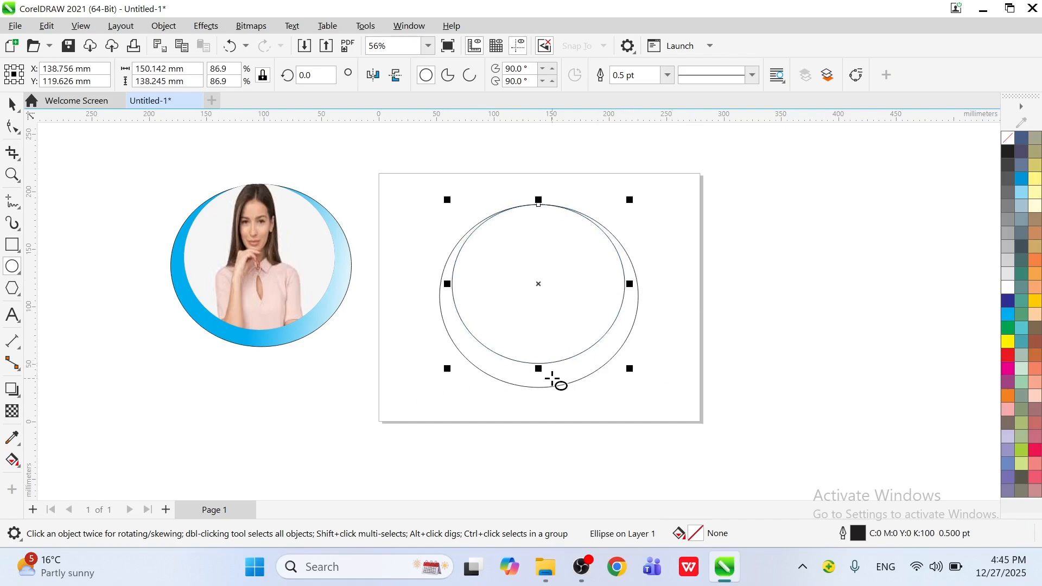
- Try a black-to-white linear fountain fill on the larger ellipse
left_click(551, 387)
left_click(12, 460)
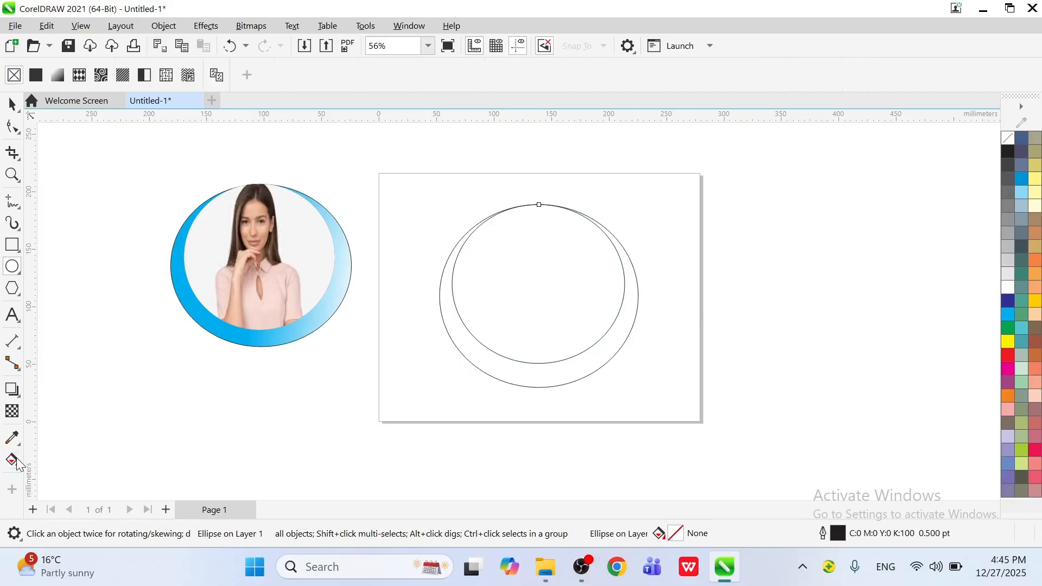
left_click(57, 76)
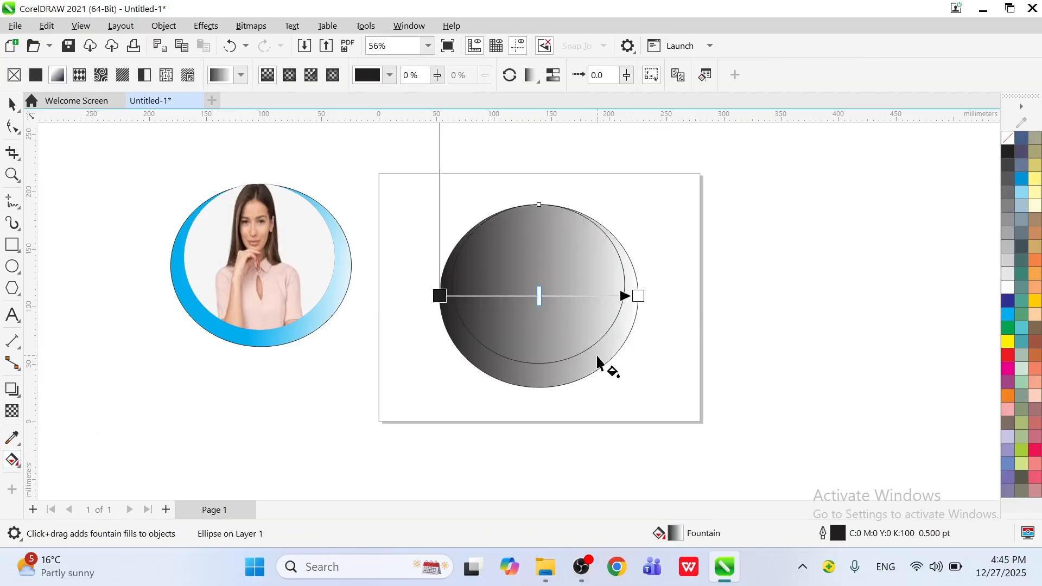
left_click(13, 103)
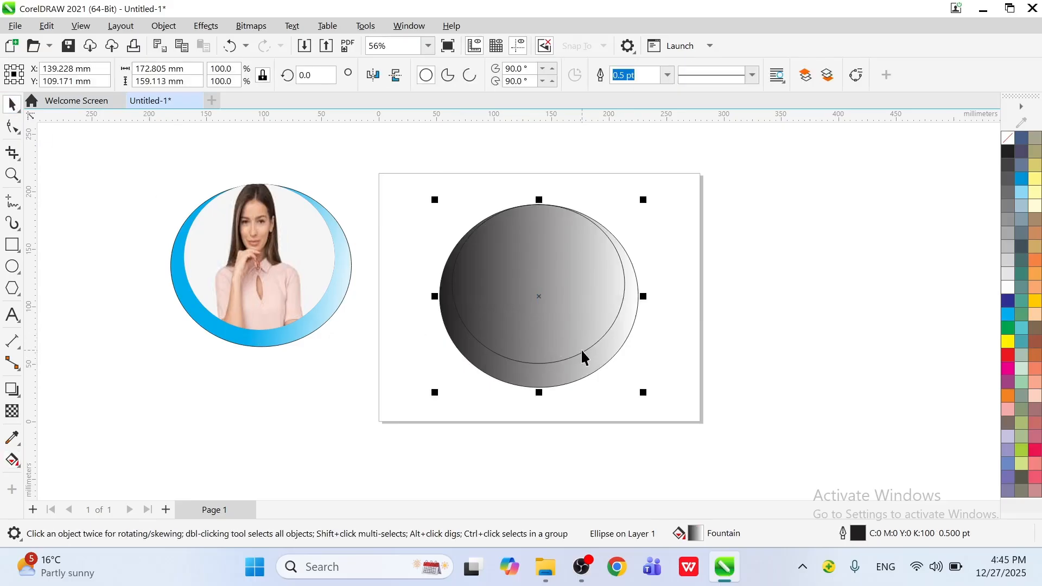
- Fill the larger ellipse with solid cyan and the smaller ellipse with solid dark blue
left_click(1009, 315)
left_click(529, 284)
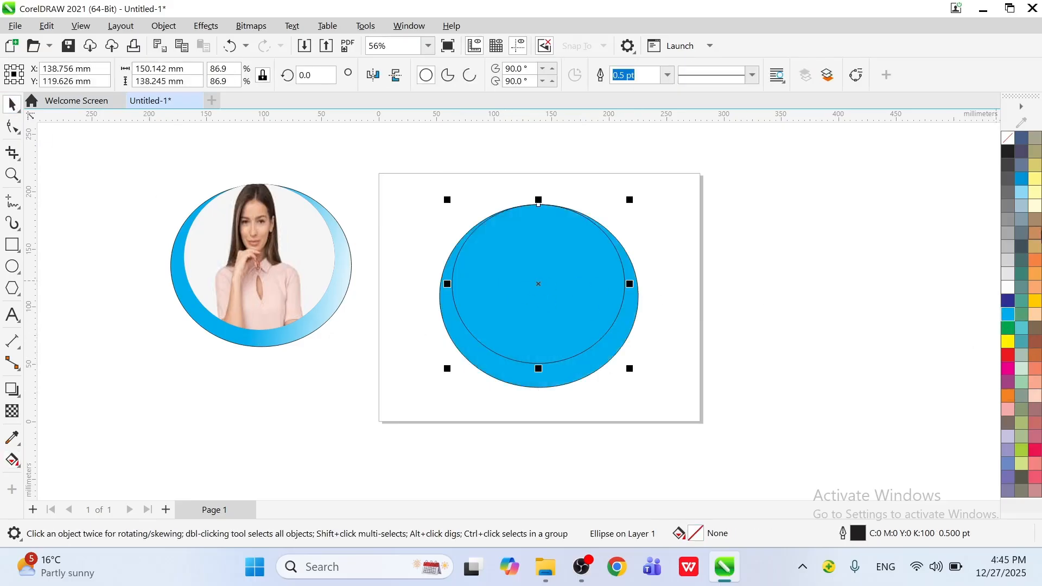
left_click(1007, 300)
left_click(574, 407)
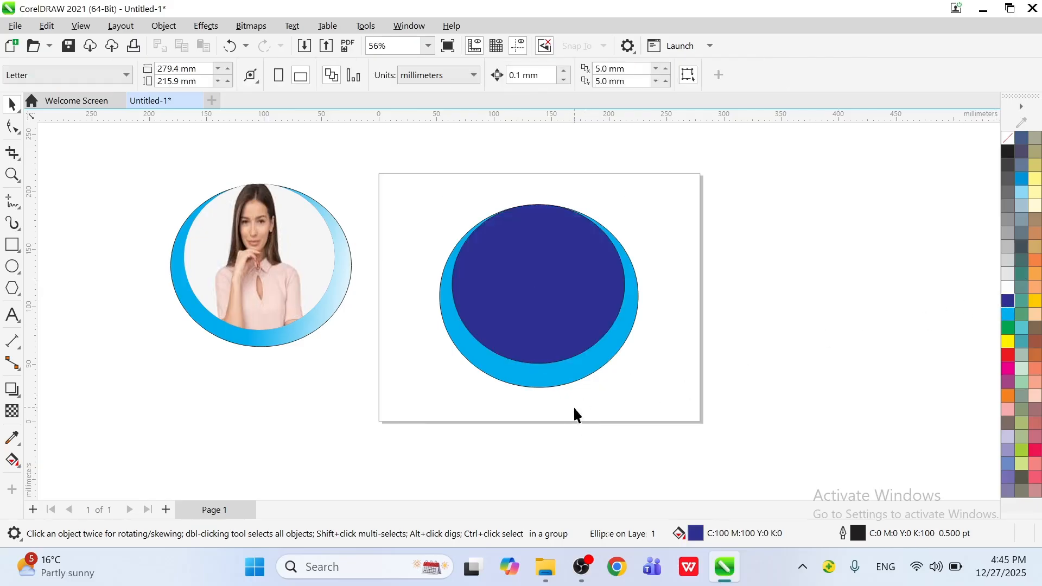
- Apply a linear fountain fill from cyan to white across the larger ellipse
left_click(549, 379)
left_click(12, 460)
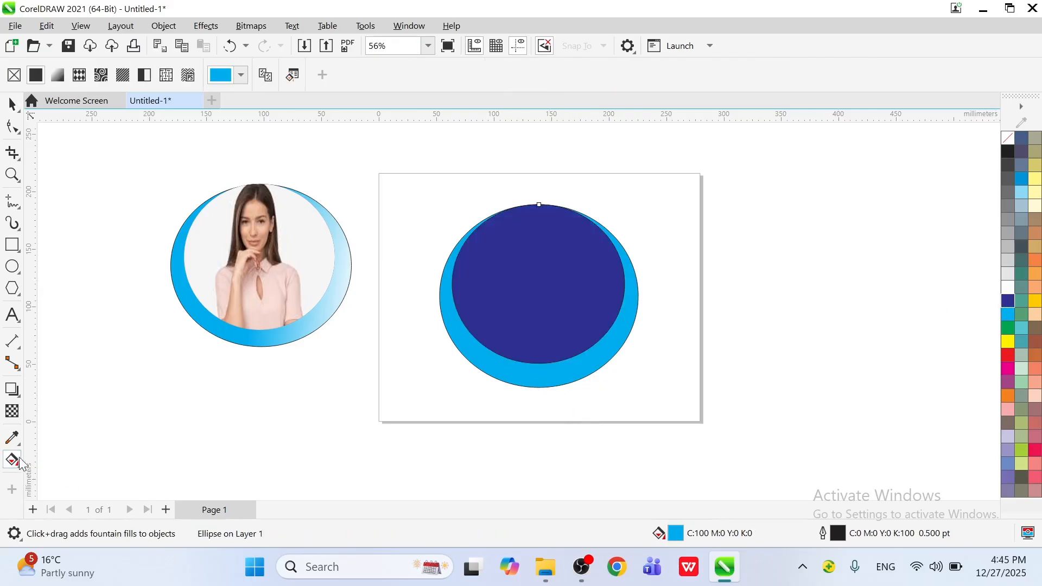
left_click(58, 75)
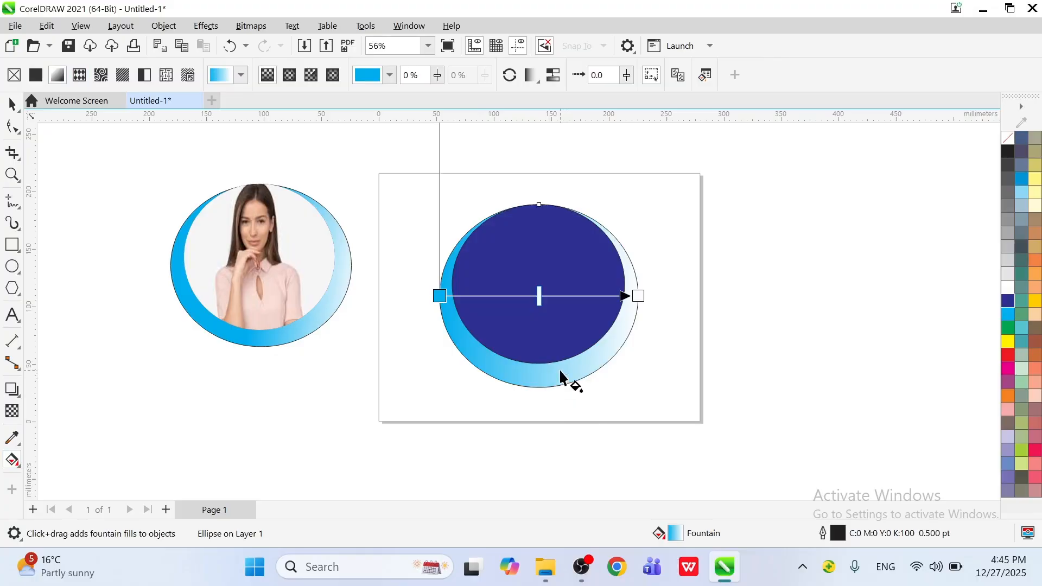
- Try a different gradient direction and elliptical, conical and rectangular fountain types on the larger ellipse, and undo them
left_click_drag(558, 369, 566, 383)
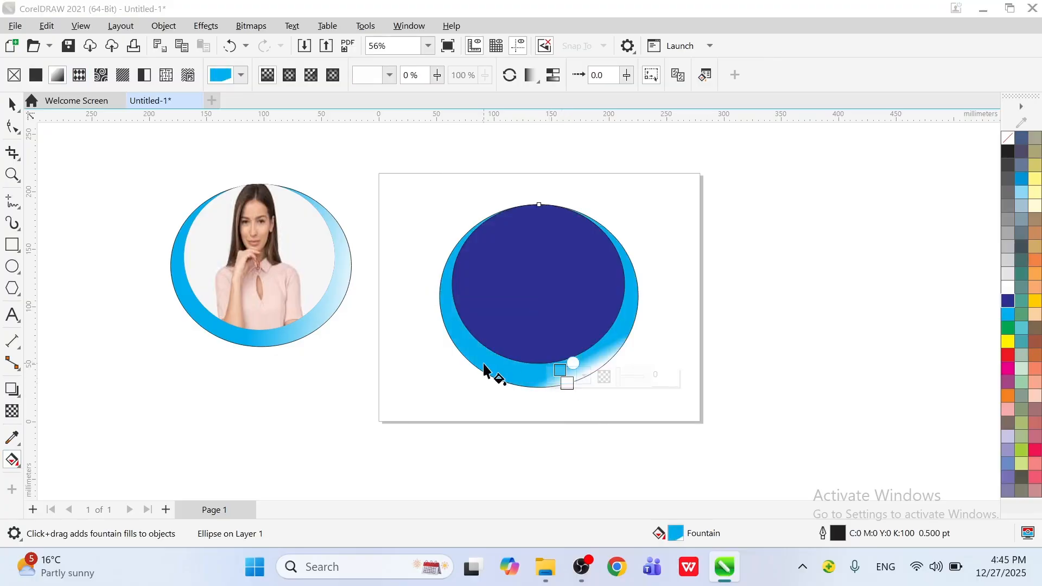
left_click(289, 75)
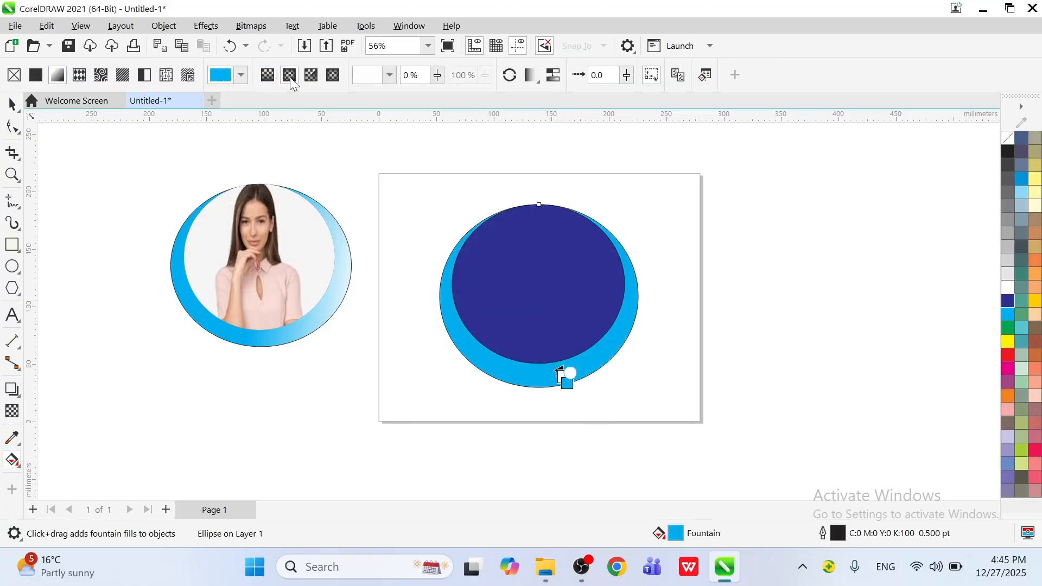
left_click(311, 80)
left_click(333, 76)
left_click_drag(559, 377, 633, 442)
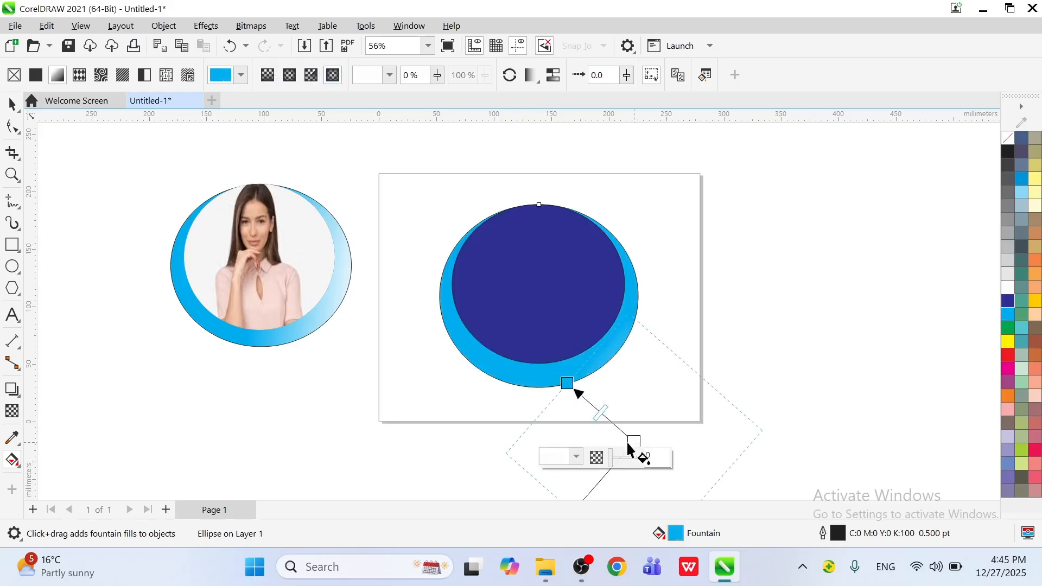
key("ctrl+z")
key("ctrl+z")
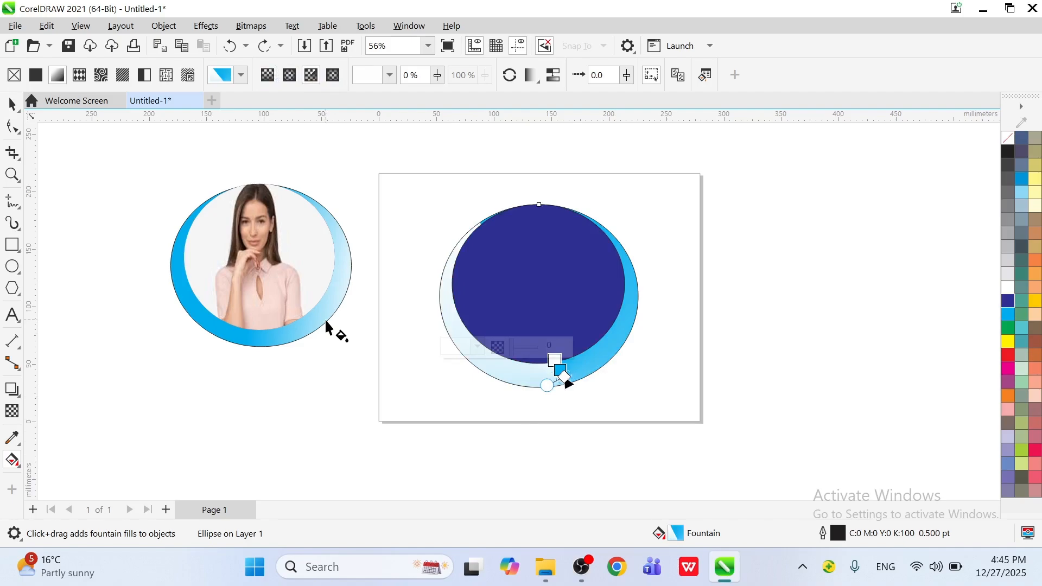
key("ctrl+shift+z")
key("ctrl+z")
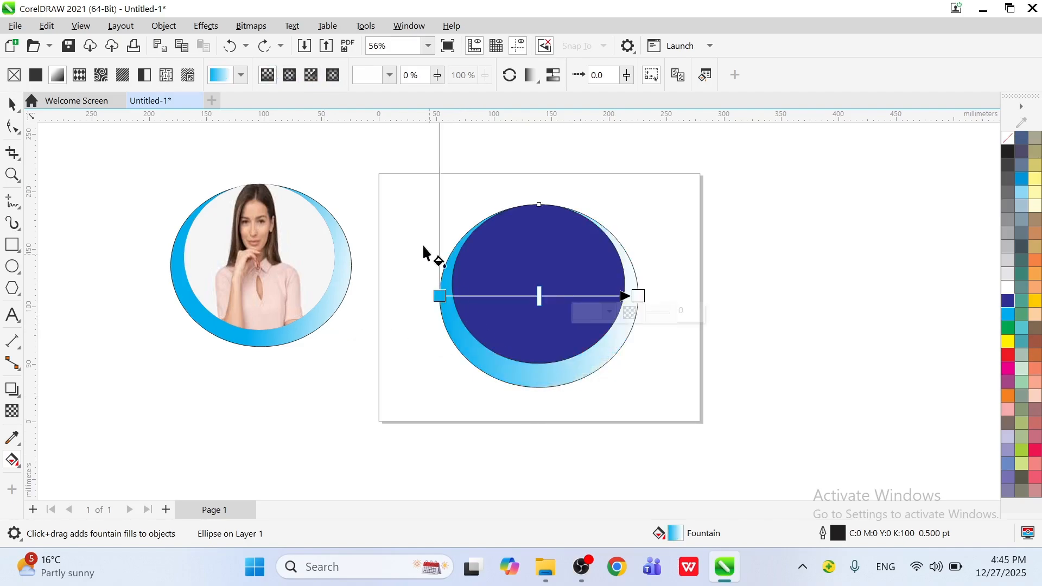
- Apply a linear fountain fill from dark blue to white across the smaller ellipse
left_click(12, 103)
left_click(536, 293)
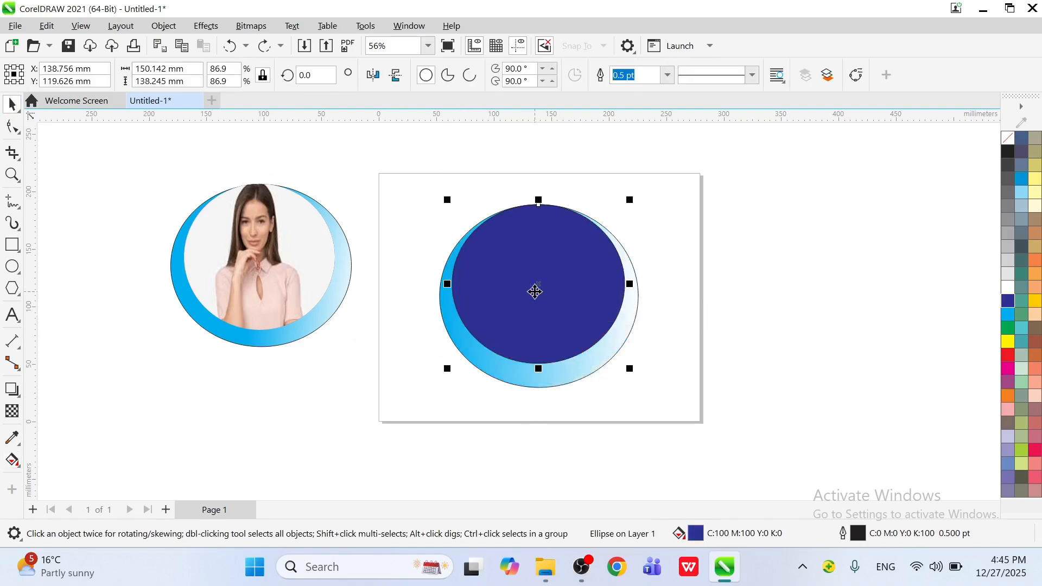
left_click(12, 460)
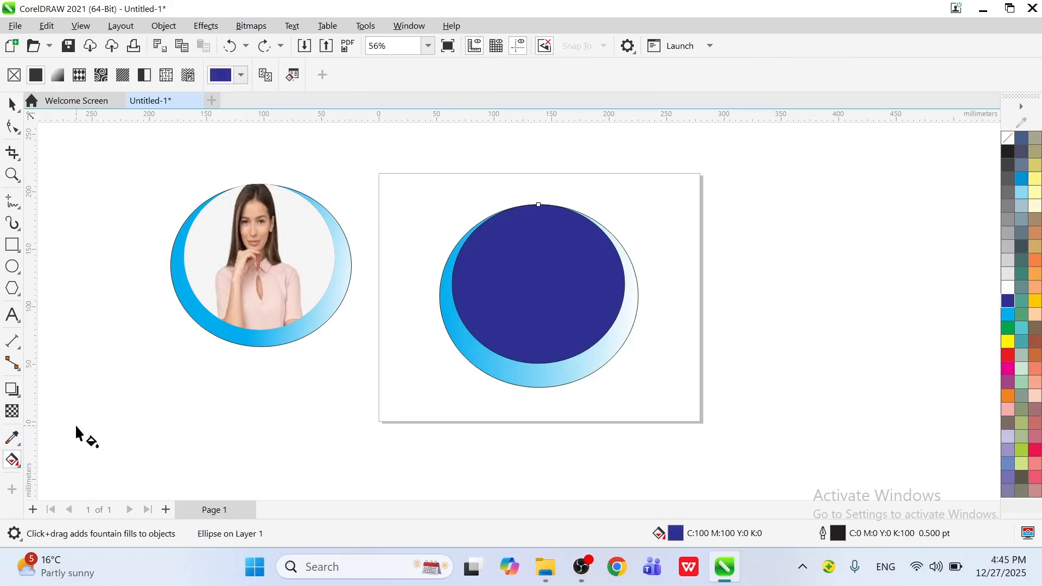
left_click(57, 76)
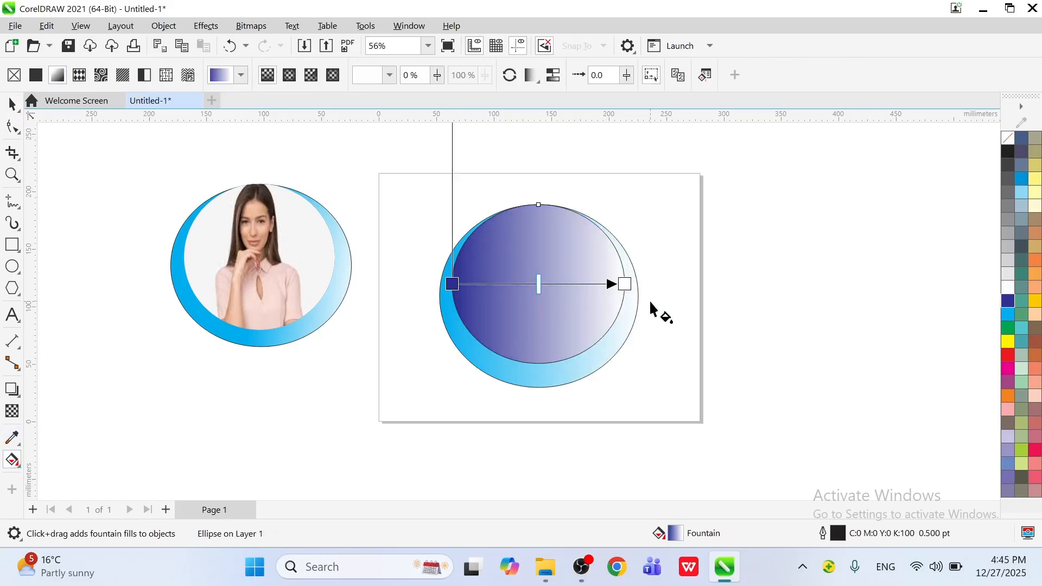
left_click(718, 319)
left_click(12, 103)
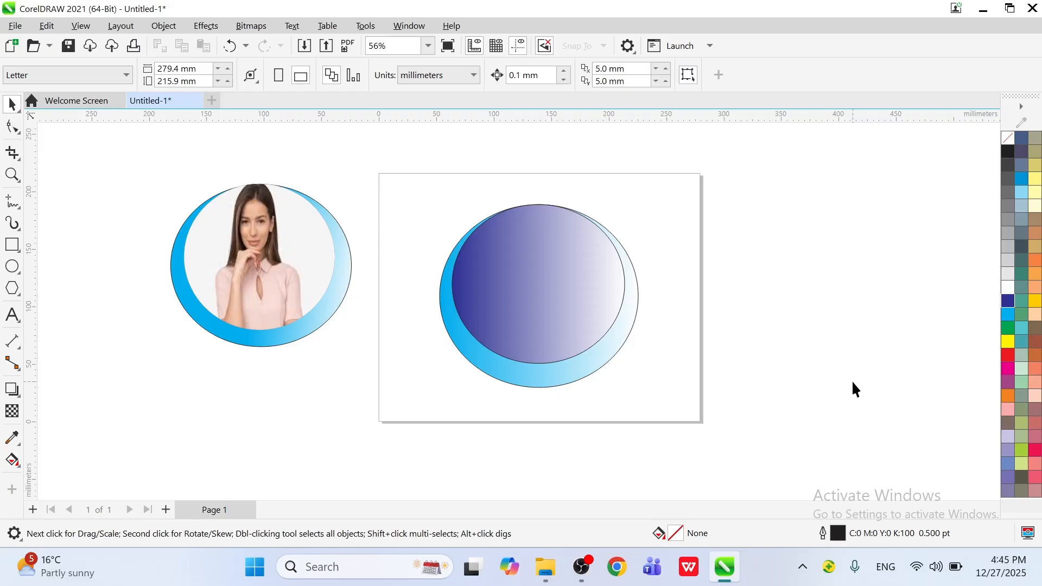
- Remove the outline from the smaller gradient-filled ellipse
left_click(551, 308)
right_click(1005, 156)
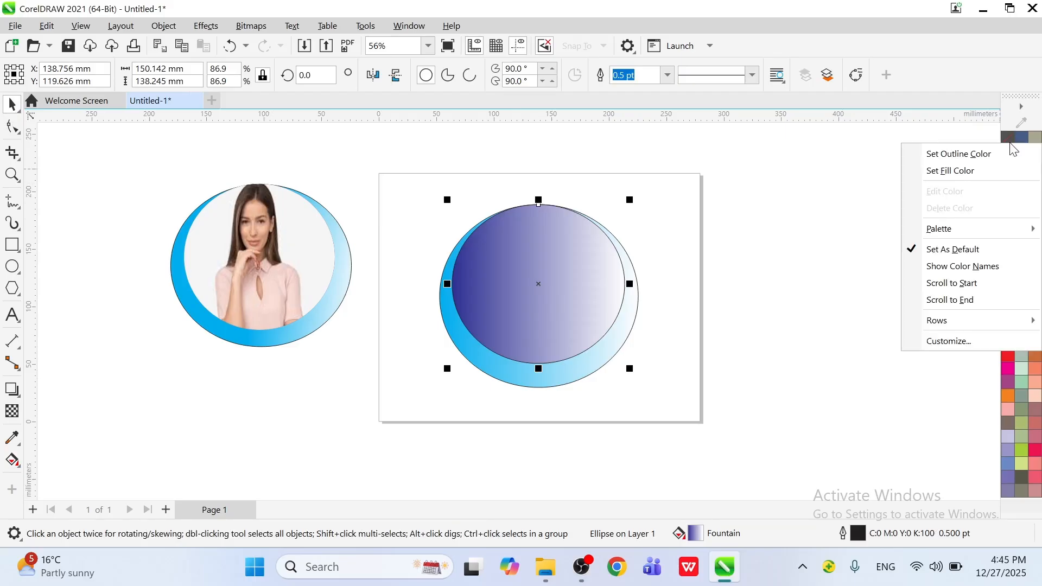
left_click(1003, 155)
left_click(848, 313)
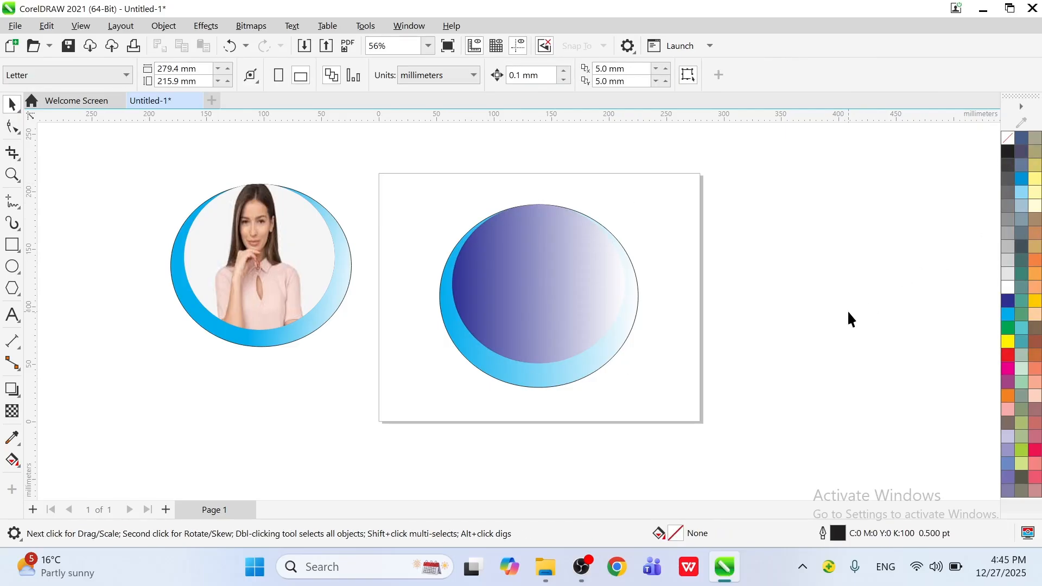
- Import the photo images.jpg from the Desktop folder
key("ctrl+i")
scroll(506, 229, "down", 5)
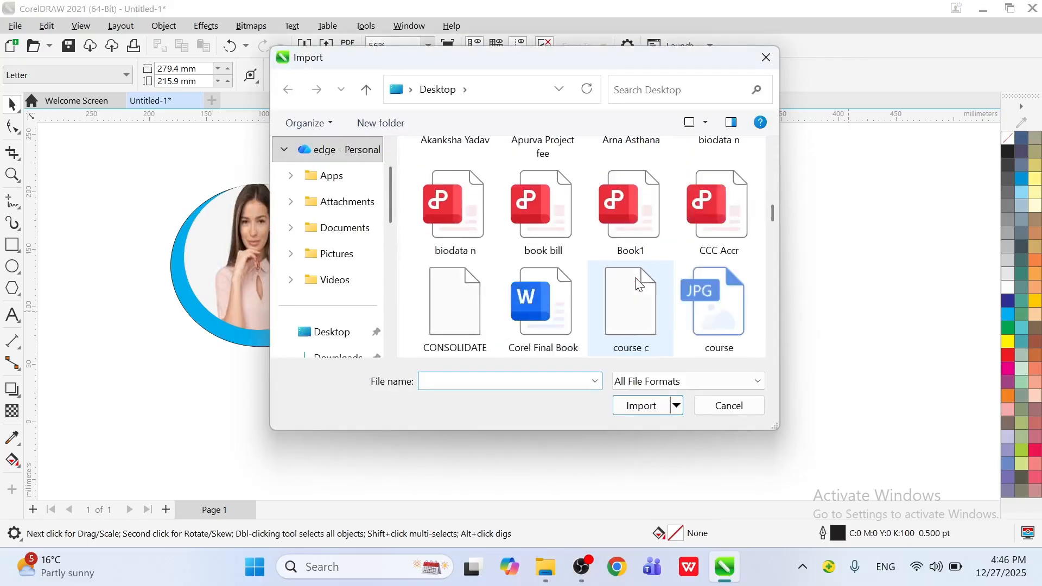
left_click(410, 89)
left_click(409, 111)
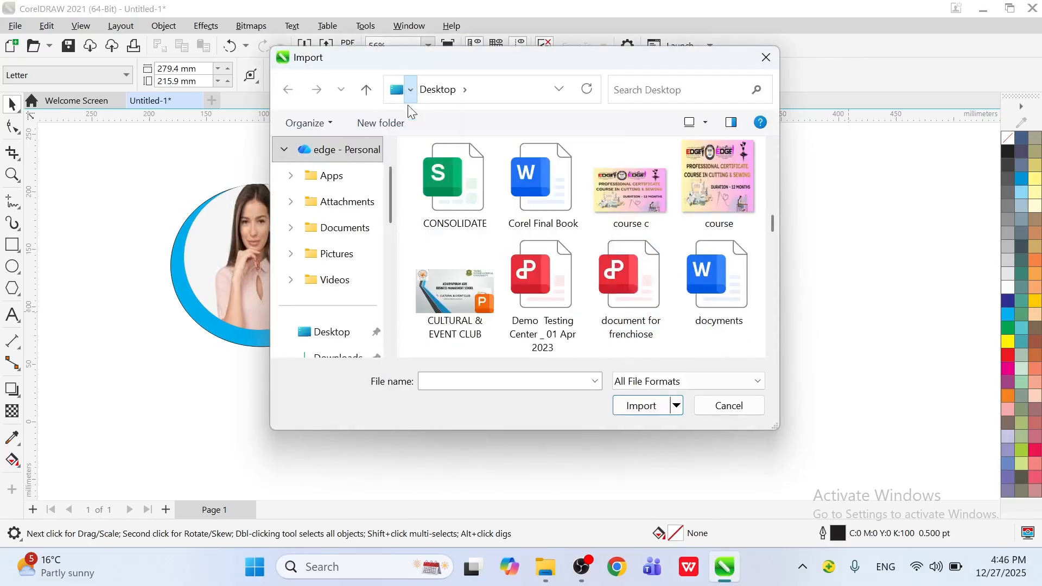
scroll(572, 216, "down", 7)
scroll(577, 220, "down", 15)
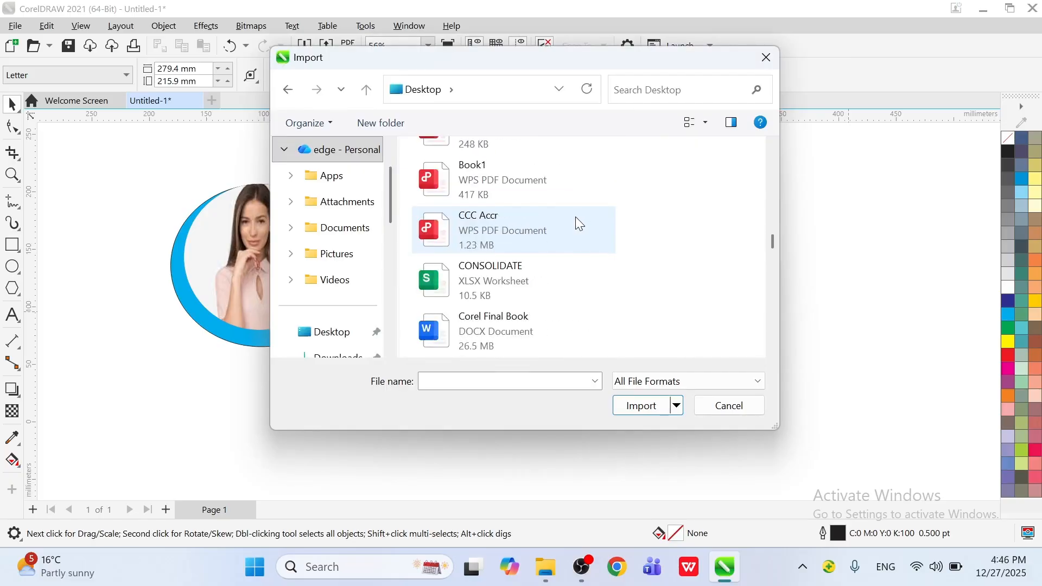
scroll(577, 219, "down", 15)
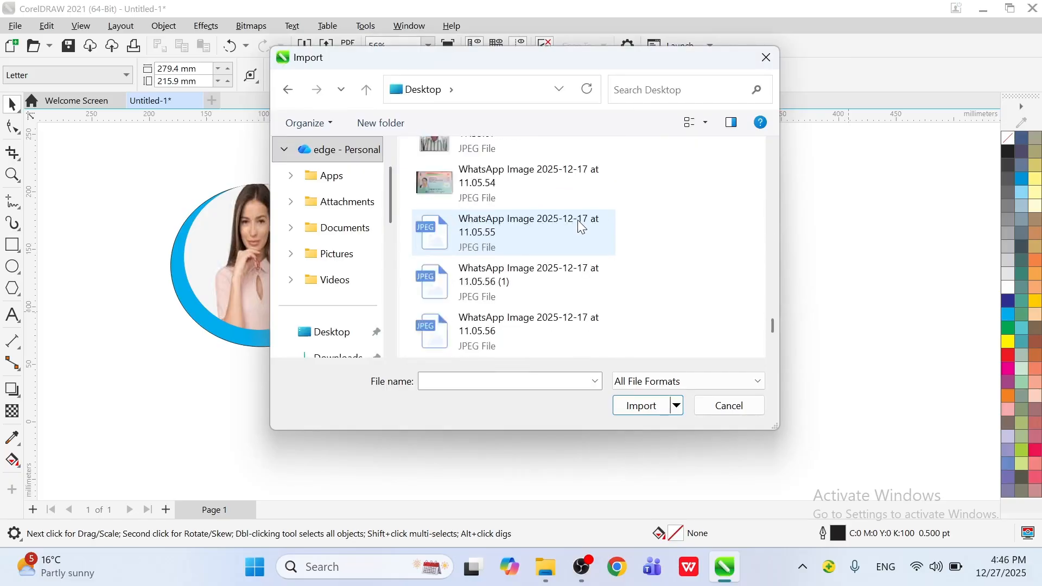
scroll(578, 221, "up", 15)
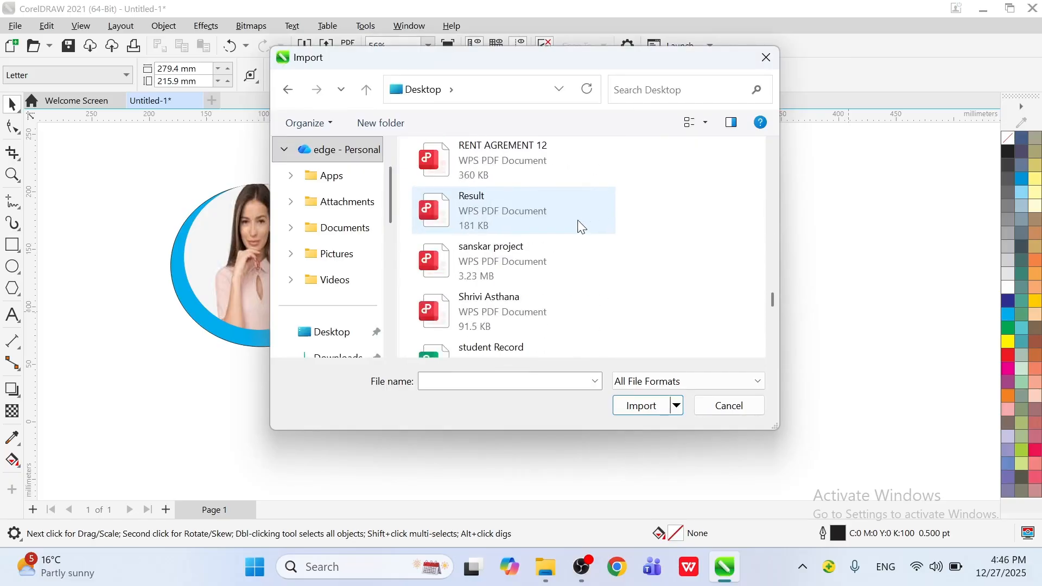
scroll(578, 223, "up", 5)
scroll(577, 226, "down", 2)
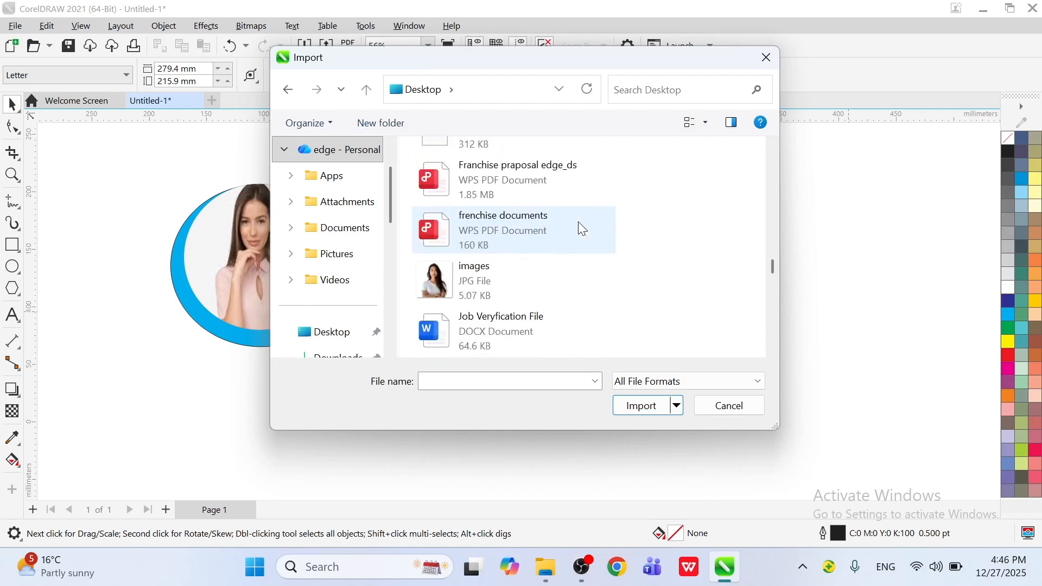
left_click(500, 293)
left_click(646, 410)
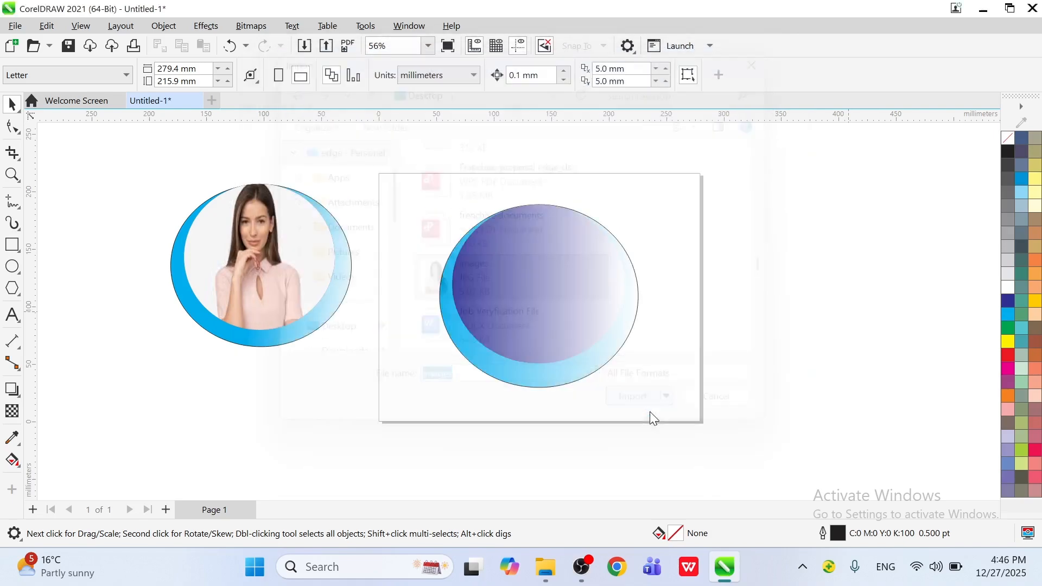
- Place the imported photo in the empty area to the right of the page and enlarge it to roughly the ellipses' height
left_click(776, 188)
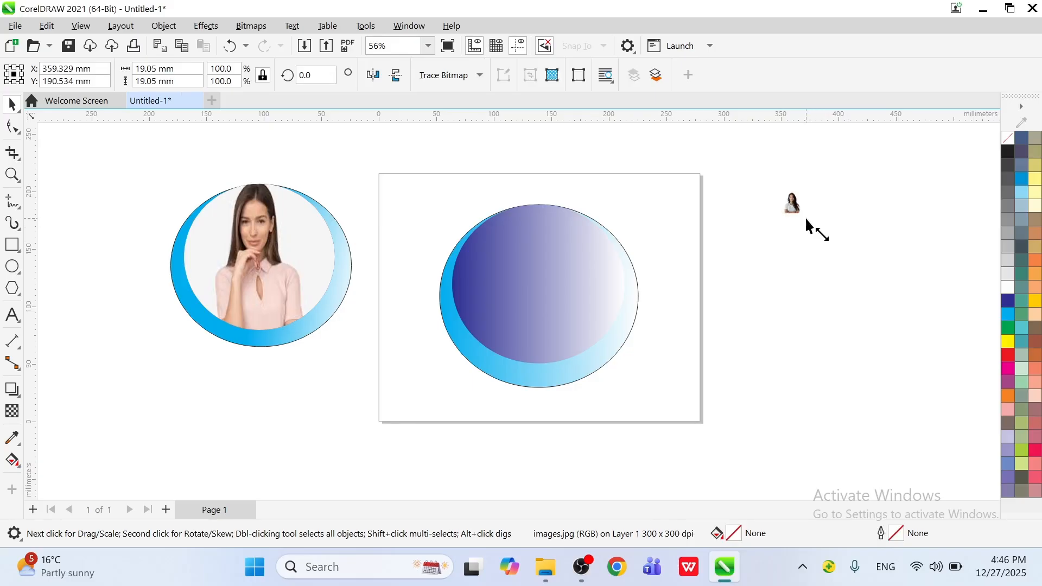
left_click_drag(805, 216, 977, 377)
left_click(723, 419)
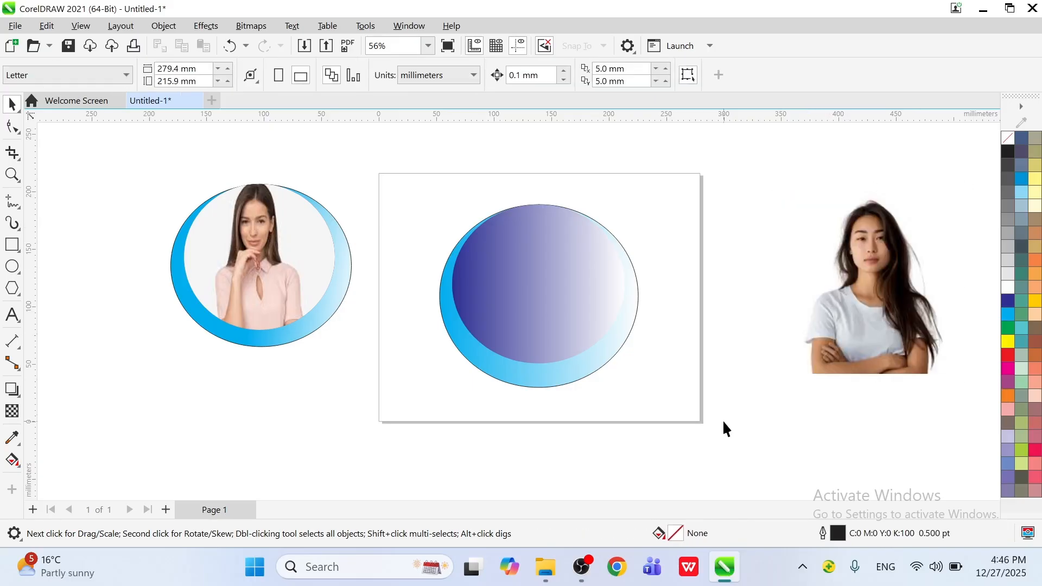
- Import download.jpg from the Desktop at about 205 by 138 mm and place it left of the page, overlapping the sample badge's lower edge
key("ctrl+i")
scroll(502, 287, "down", 8)
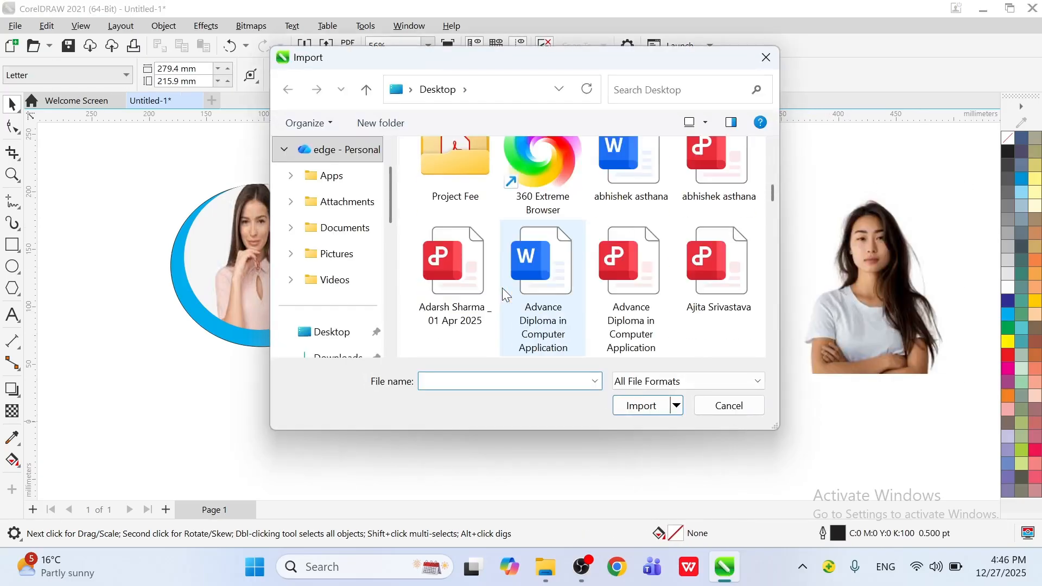
scroll(506, 298, "down", 6)
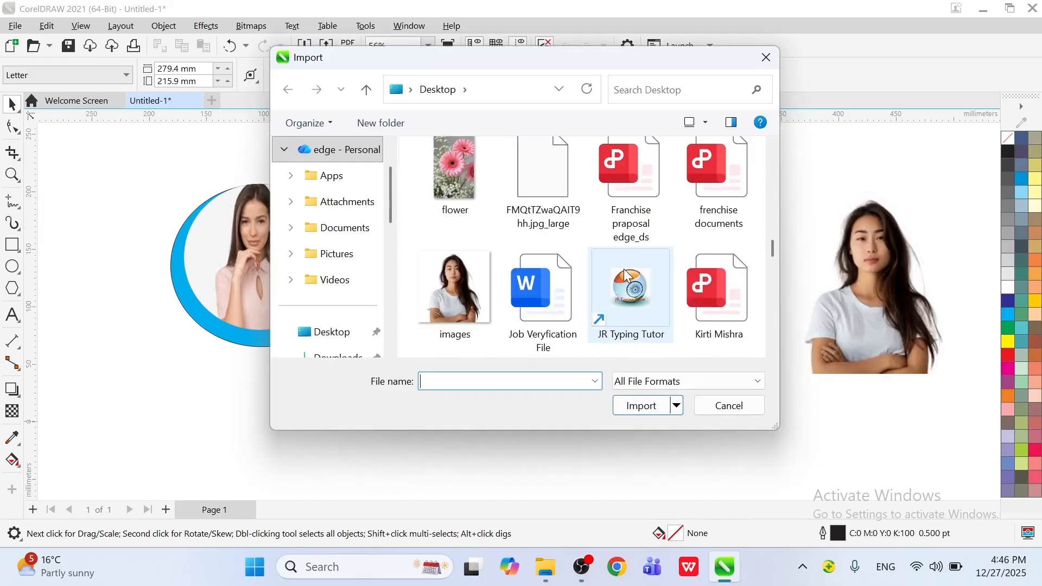
scroll(483, 287, "up", 5)
left_click(450, 306)
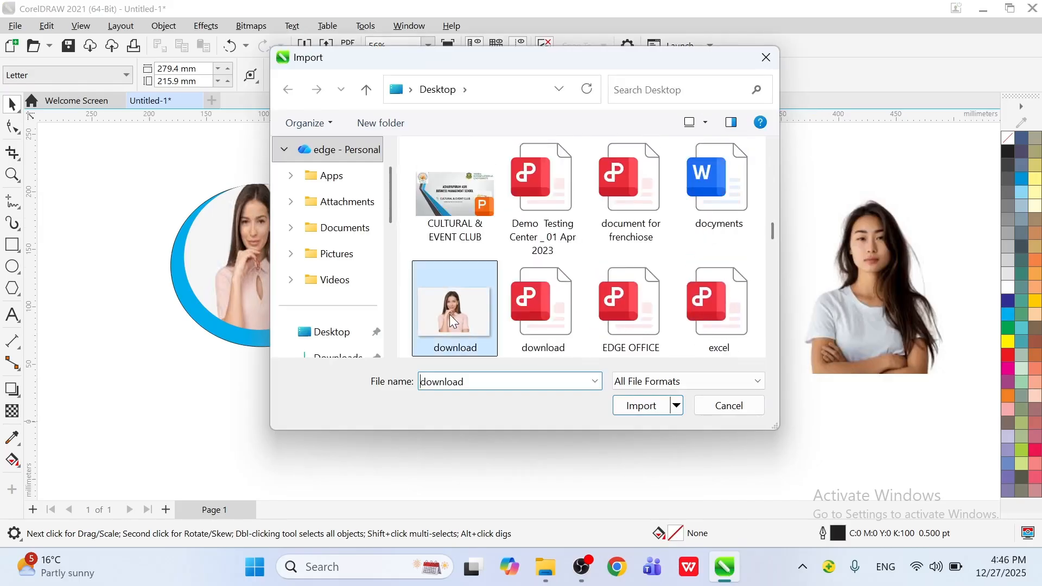
left_click(649, 411)
left_click_drag(646, 327, 881, 485)
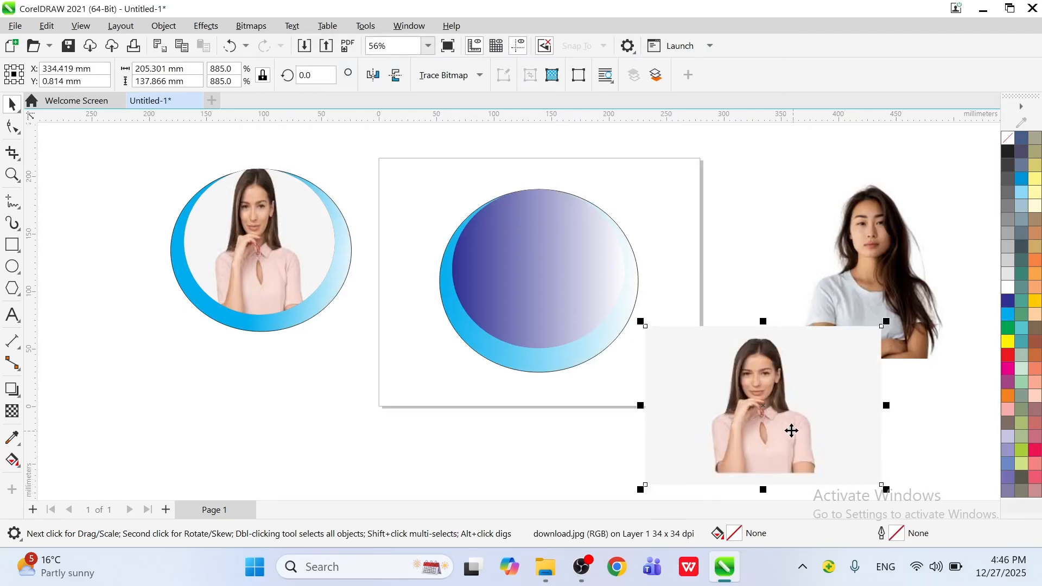
left_click_drag(791, 430, 243, 425)
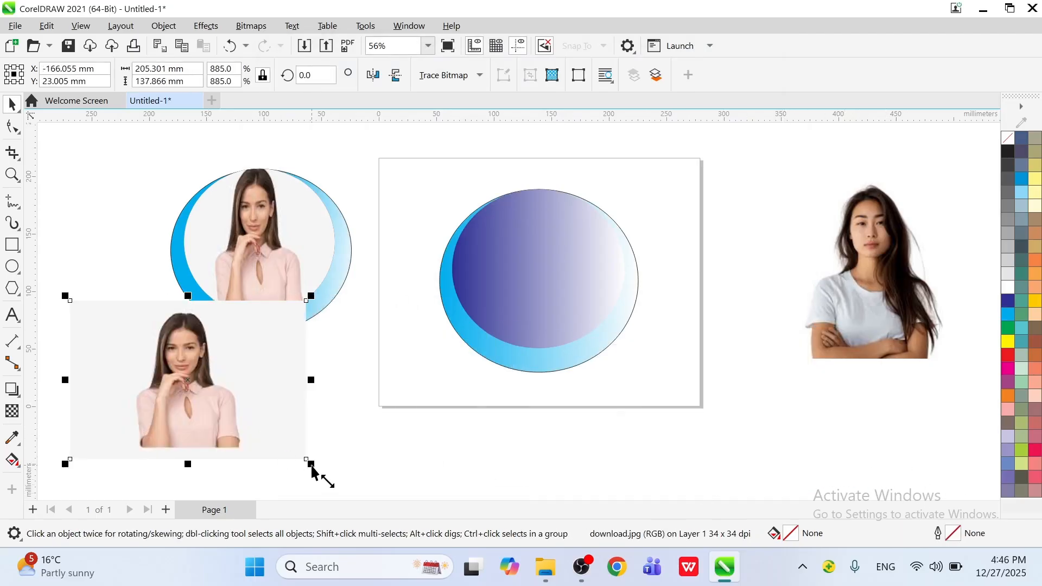
- Enlarge the download.jpg photo proportionally to about 234 by 157 mm, keeping its upper-left corner in place
left_click_drag(312, 466, 344, 487)
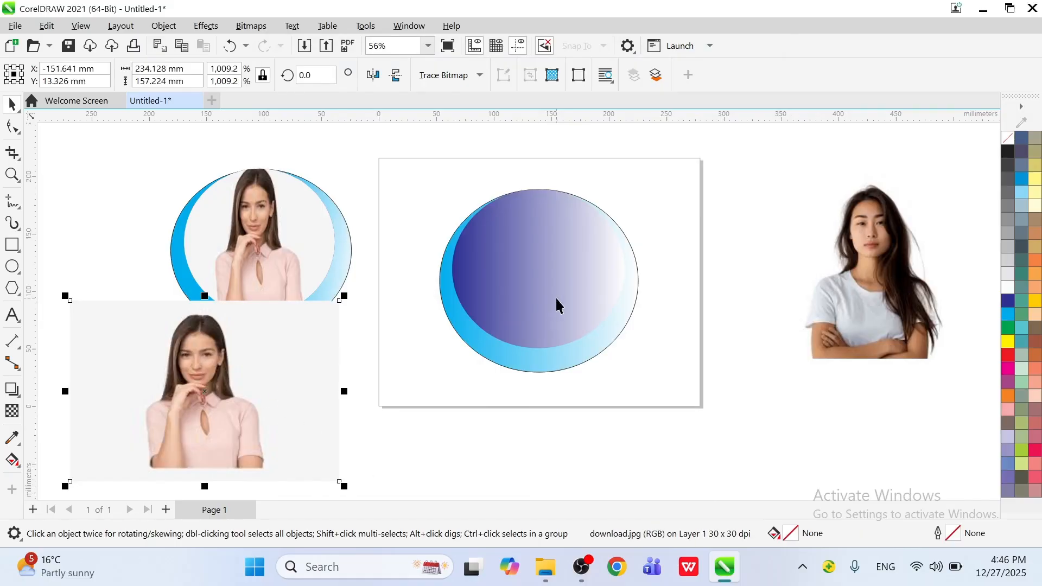
left_click(667, 432)
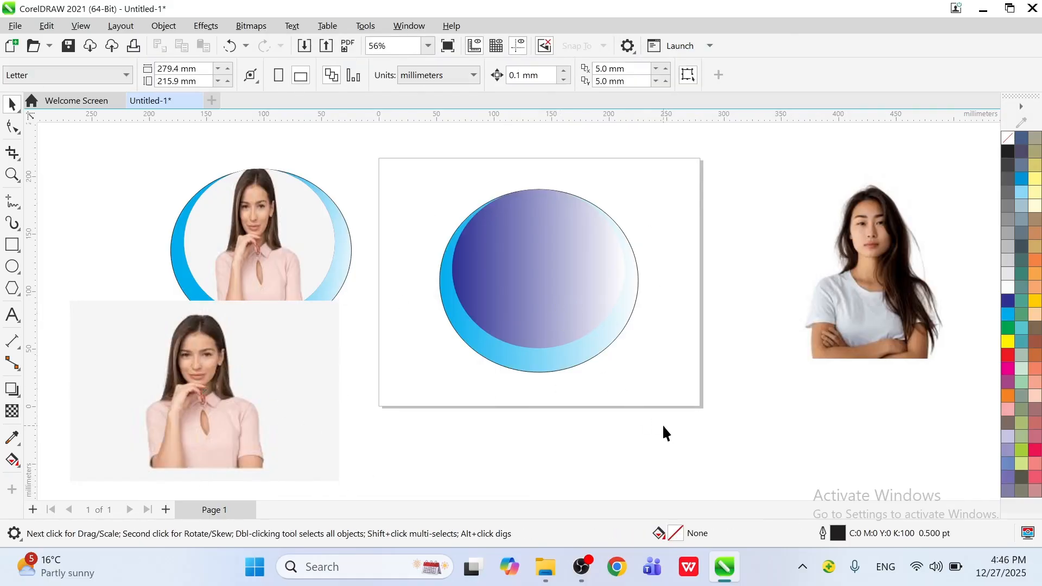
left_click(213, 415)
left_click(494, 468)
- Try placing the download.jpg photo inside the smaller gradient-filled ellipse with PowerClip, and undo it
left_click(157, 26)
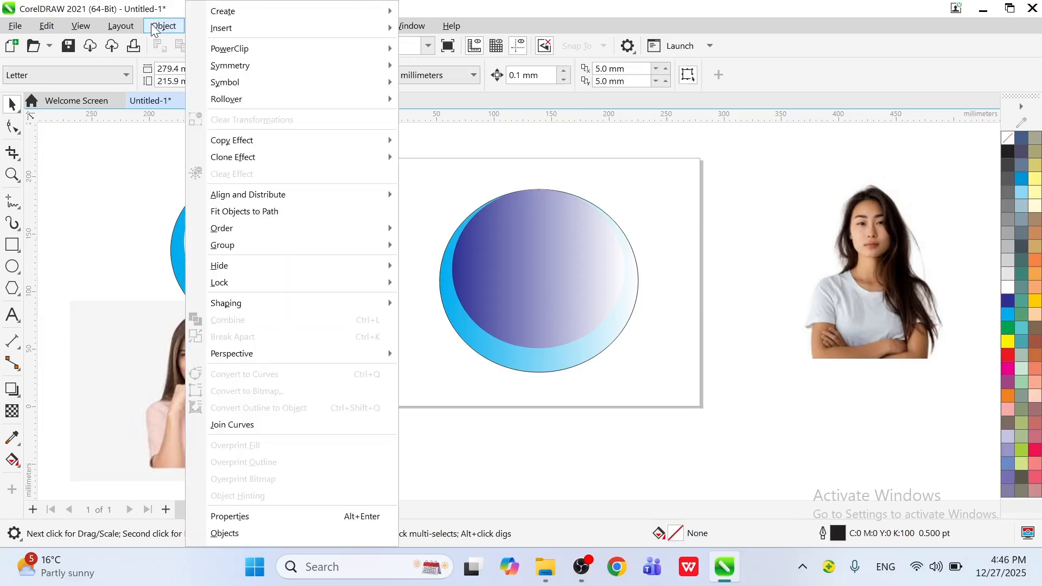
mouse_move(249, 51)
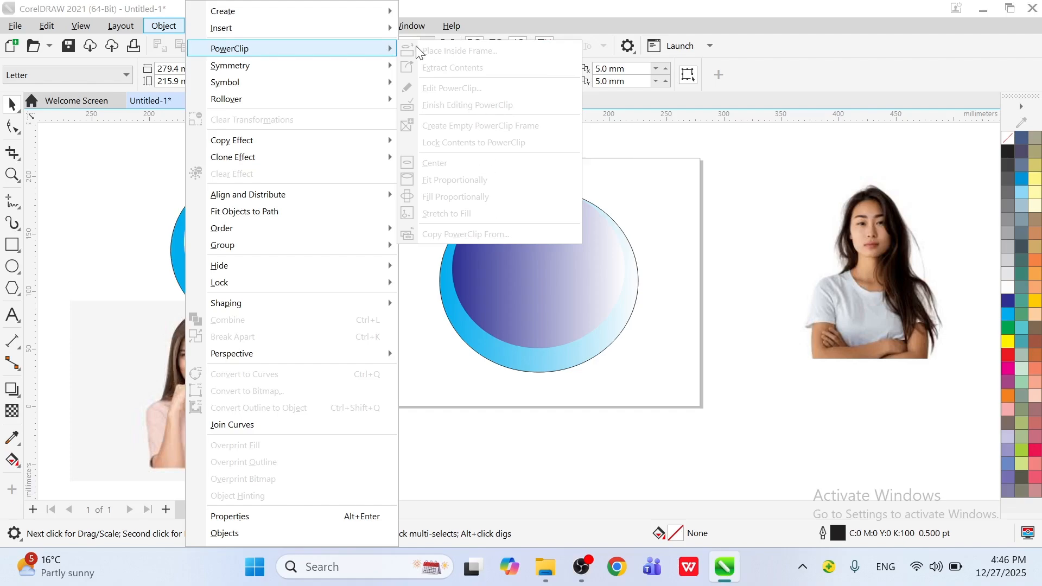
left_click(676, 289)
left_click(218, 395)
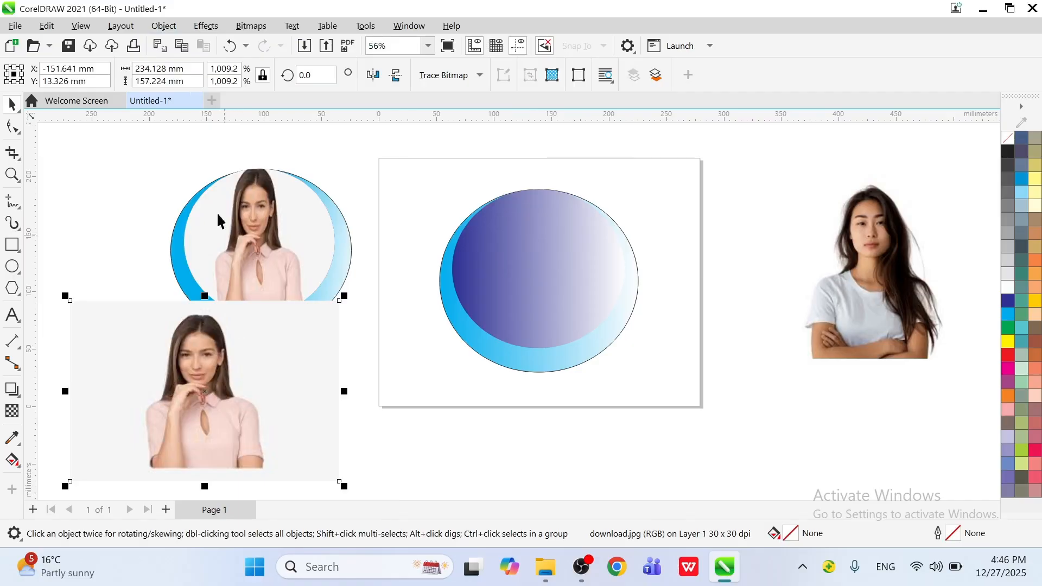
left_click(163, 27)
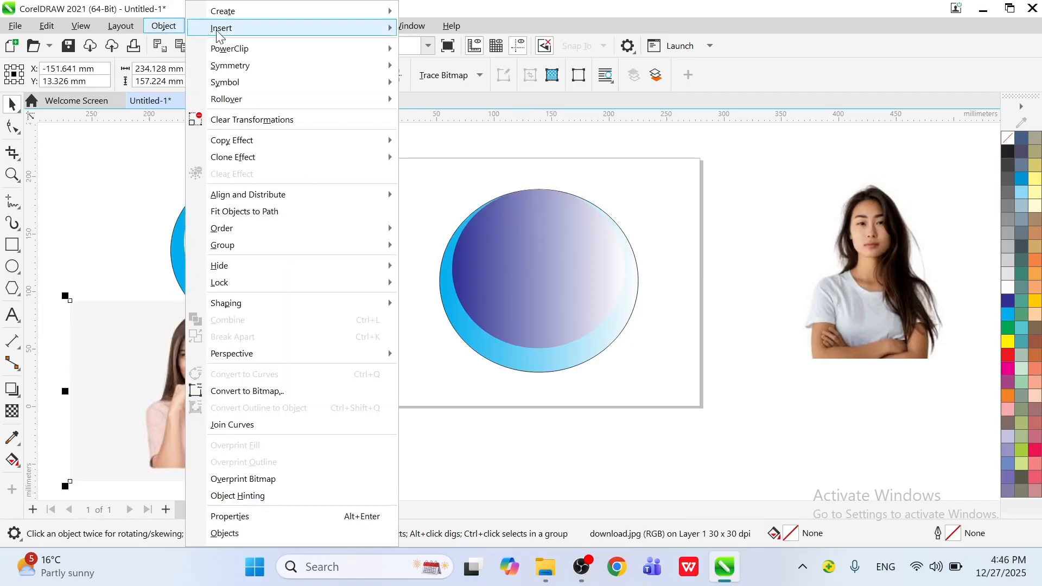
mouse_move(232, 32)
mouse_move(240, 50)
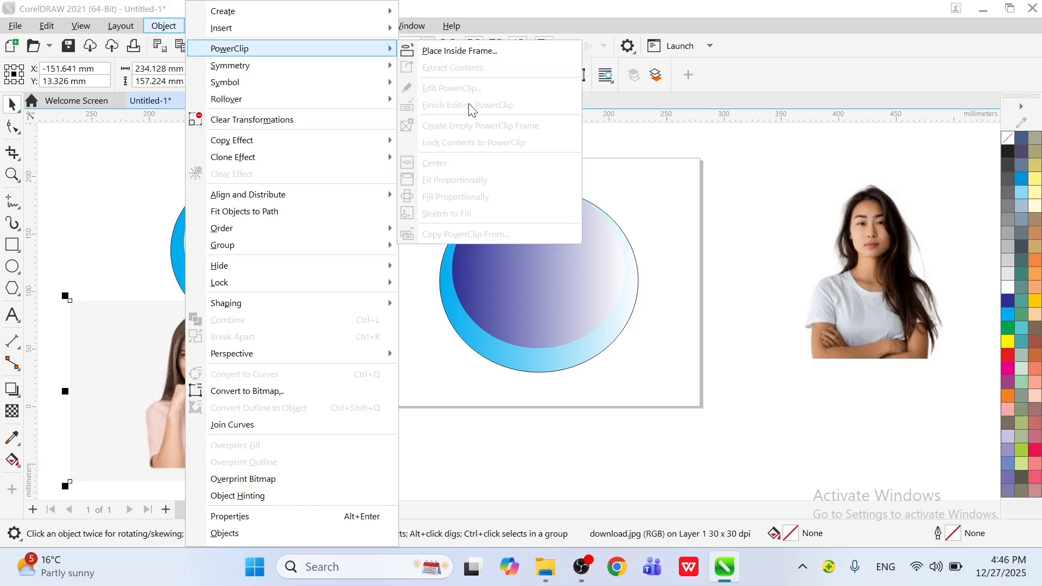
left_click(450, 51)
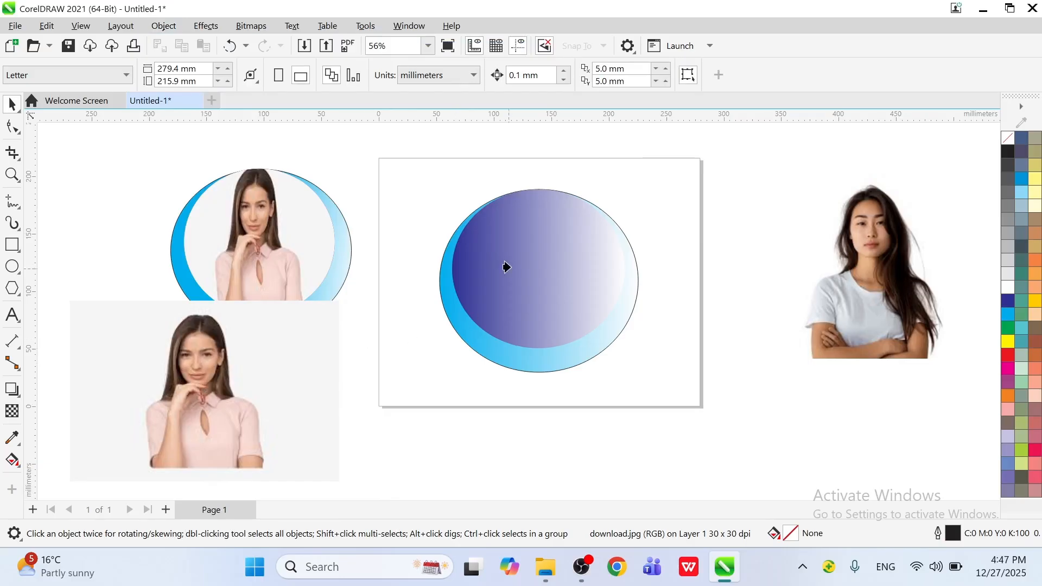
left_click(465, 245)
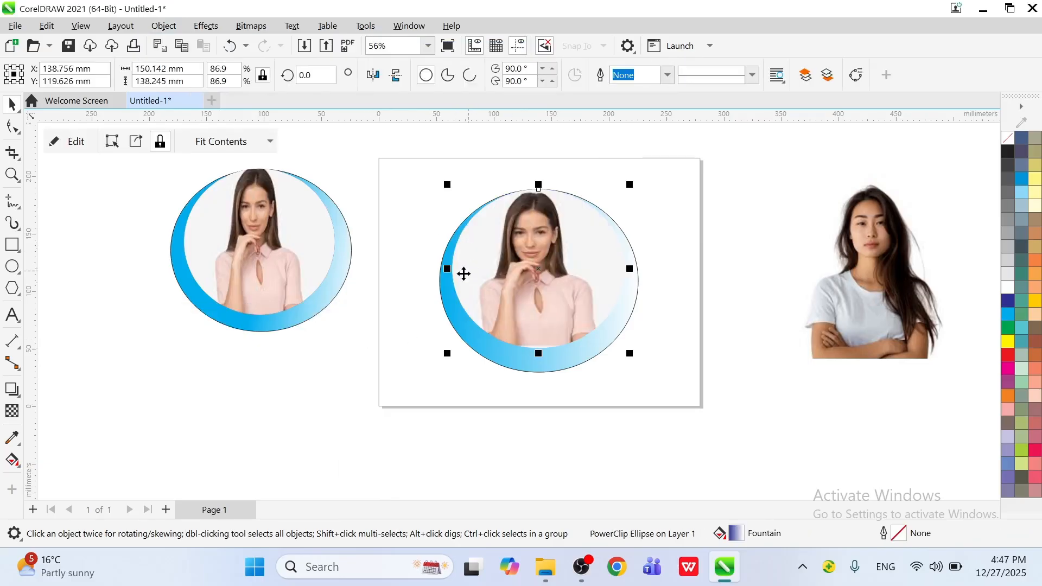
left_click(381, 368)
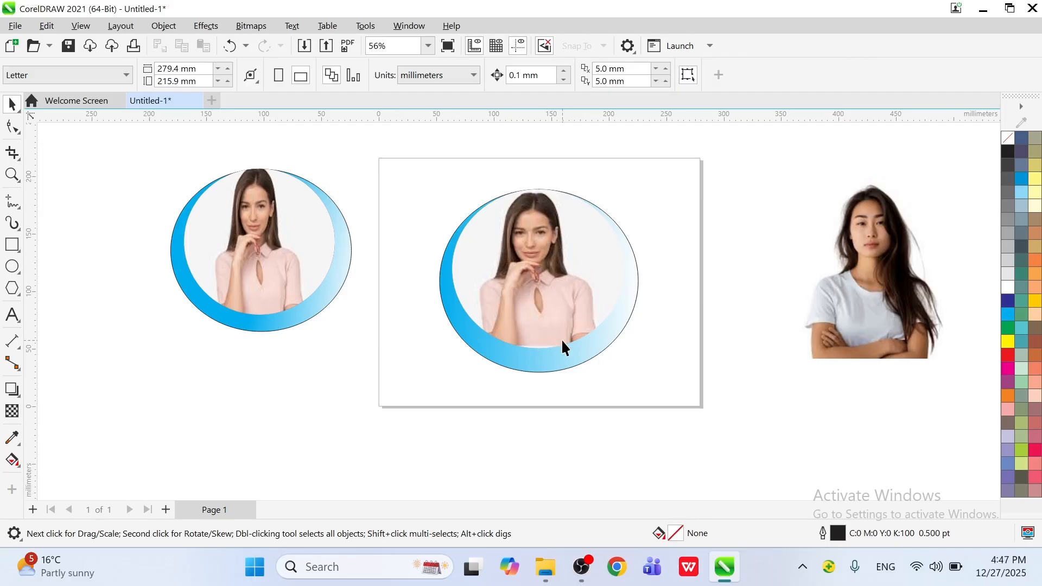
key("ctrl+z")
- Place the images.jpg photo inside the smaller gradient-filled ellipse with PowerClip
left_click(879, 312)
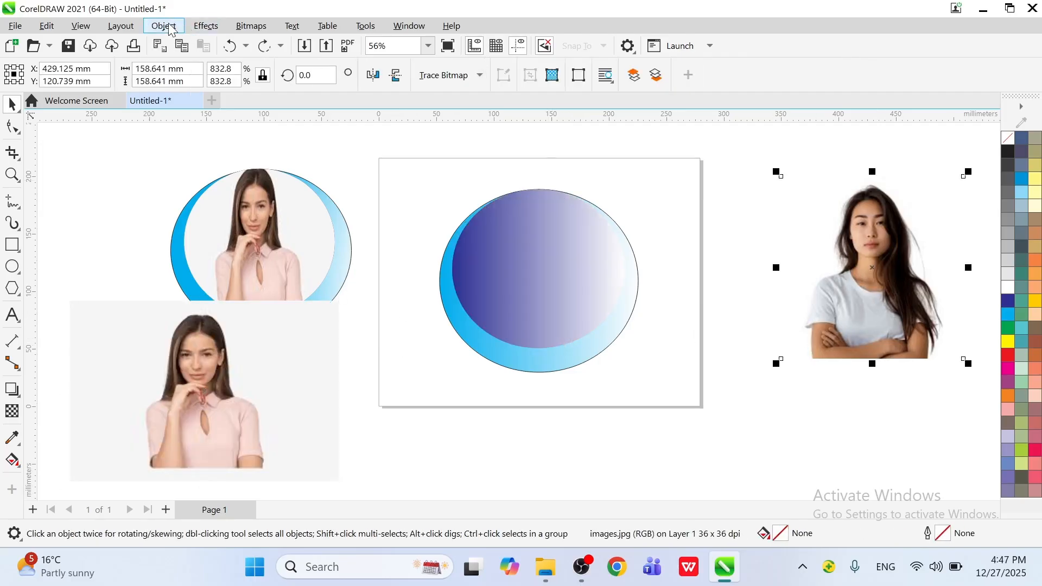
left_click(169, 30)
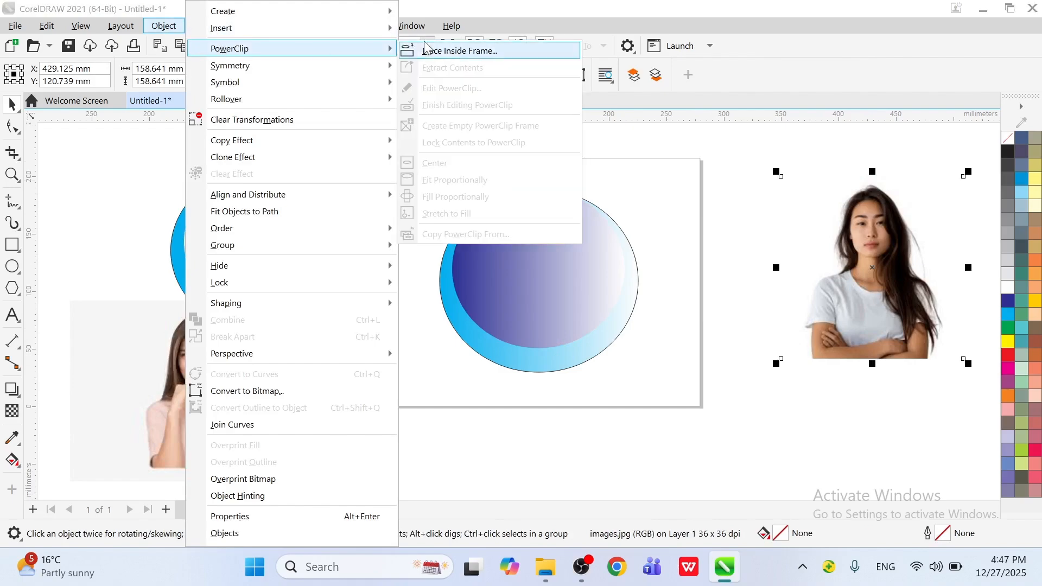
left_click(426, 49)
left_click(491, 244)
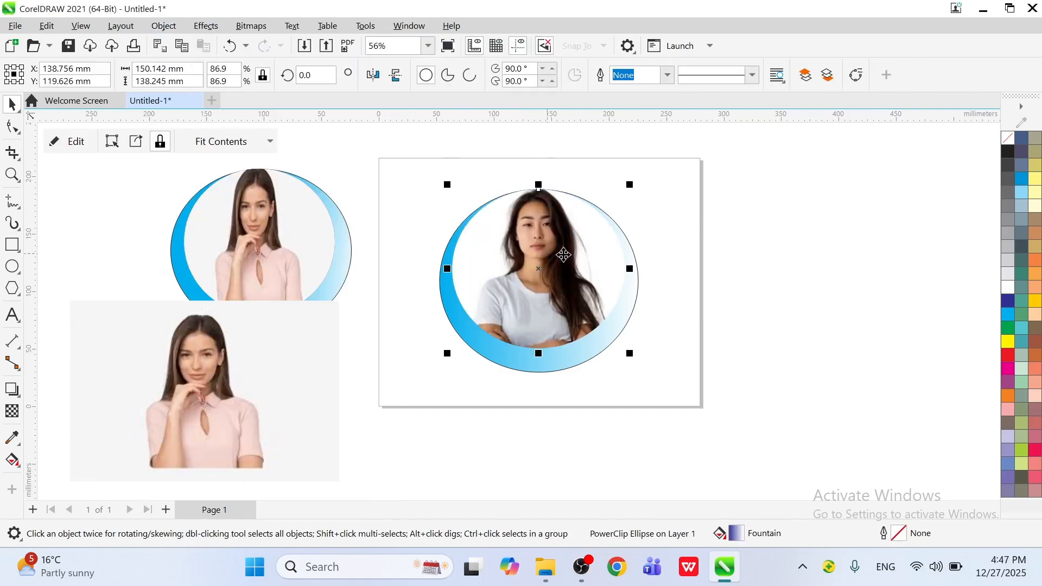
left_click(713, 267)
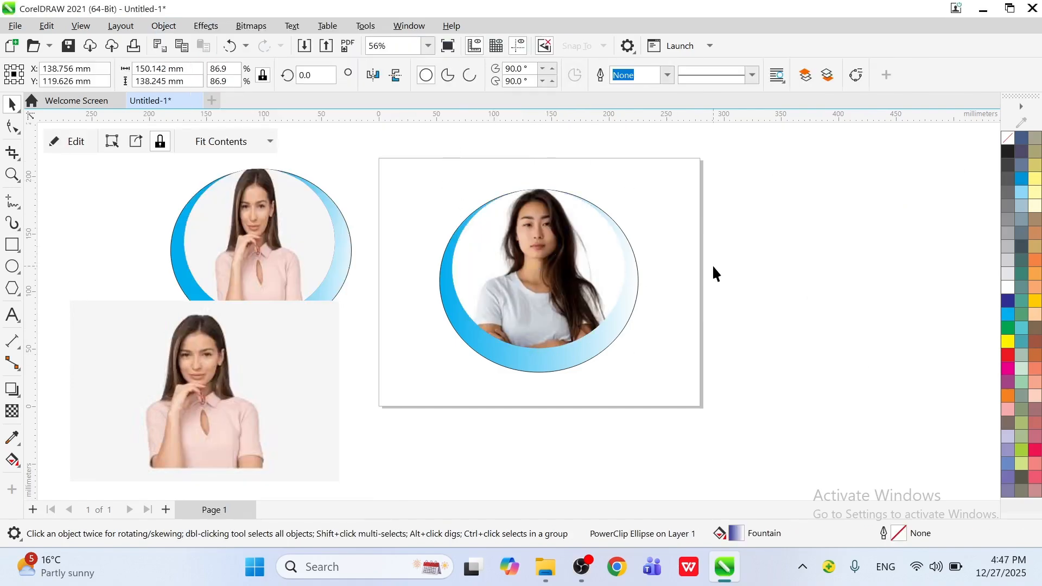
- Fill the larger ellipse behind the framed photo with solid teal (C60 M0 Y20 K20)
left_click(597, 359)
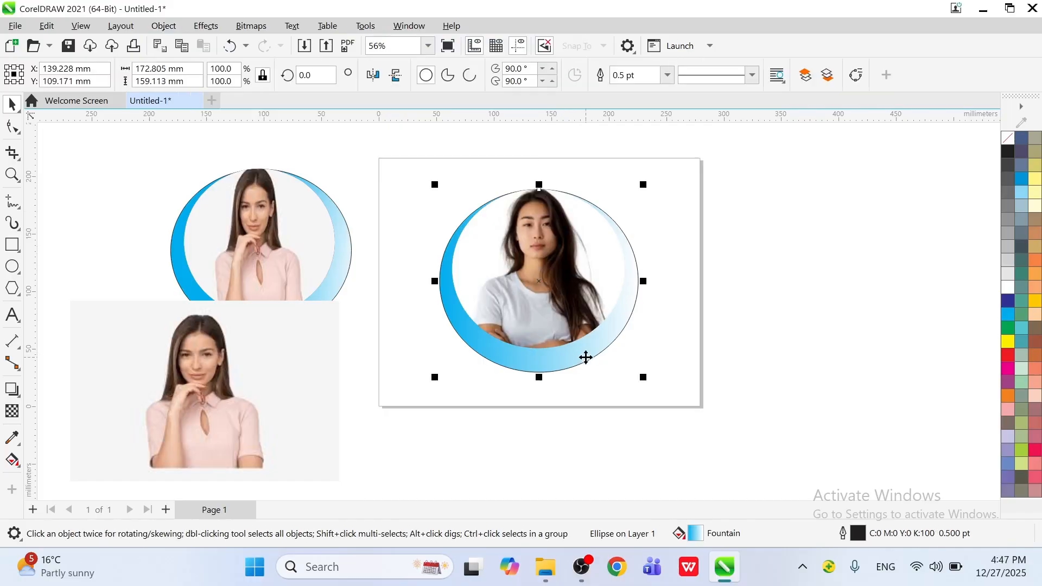
left_click(1021, 343)
left_click(879, 361)
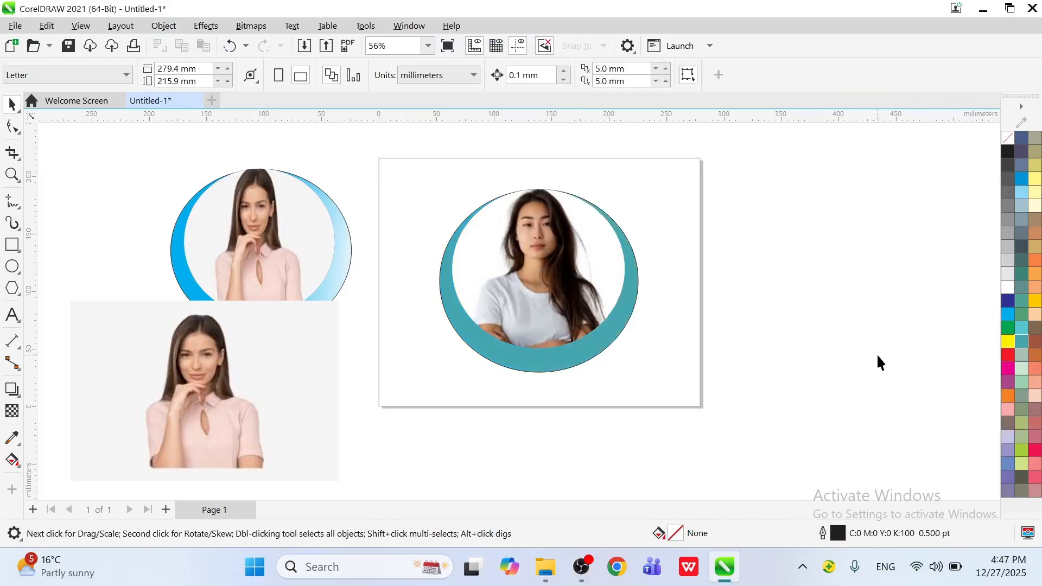
left_click(260, 410)
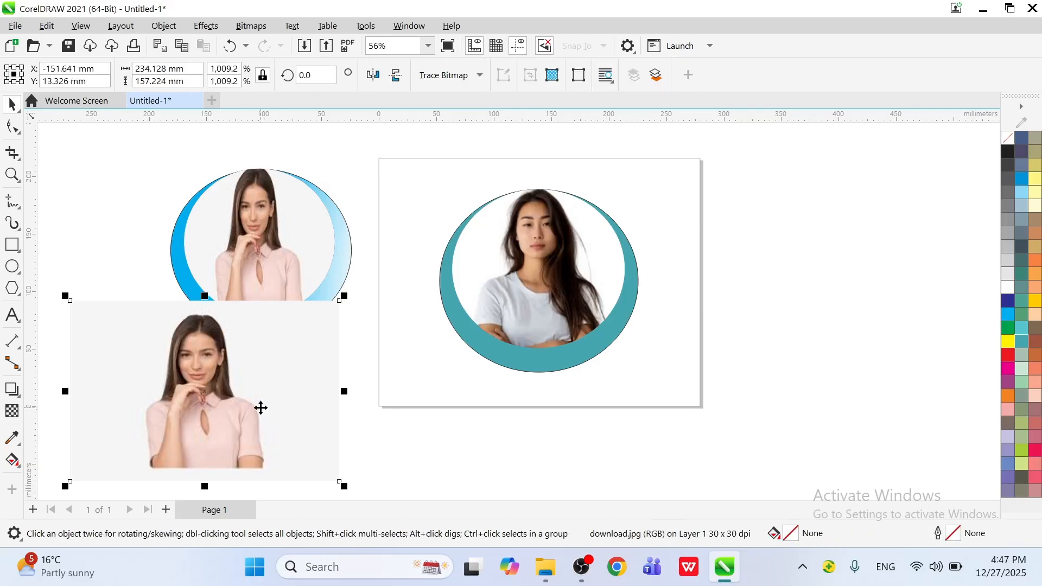
left_click(504, 360)
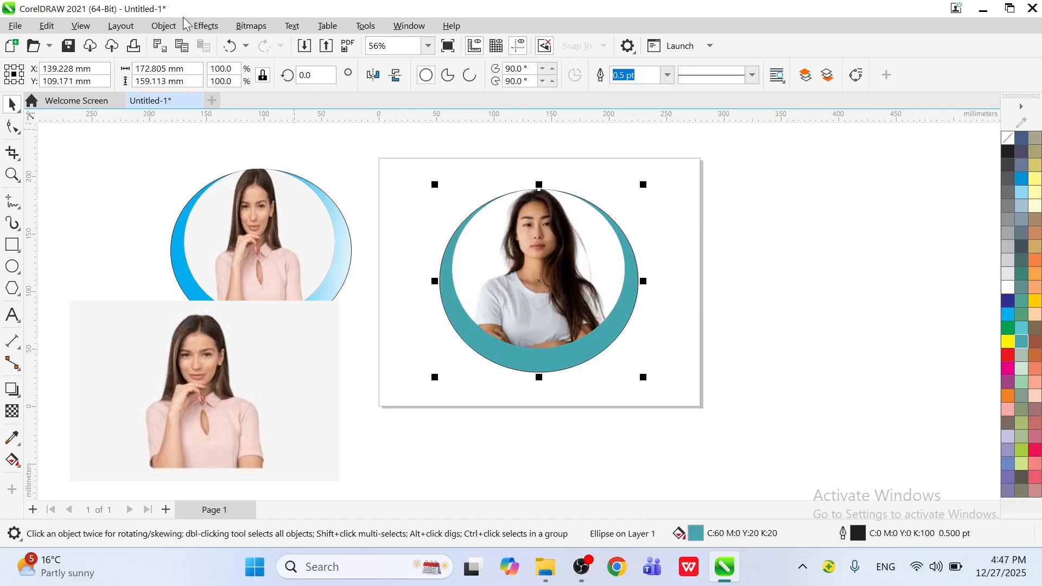
left_click(165, 26)
mouse_move(251, 53)
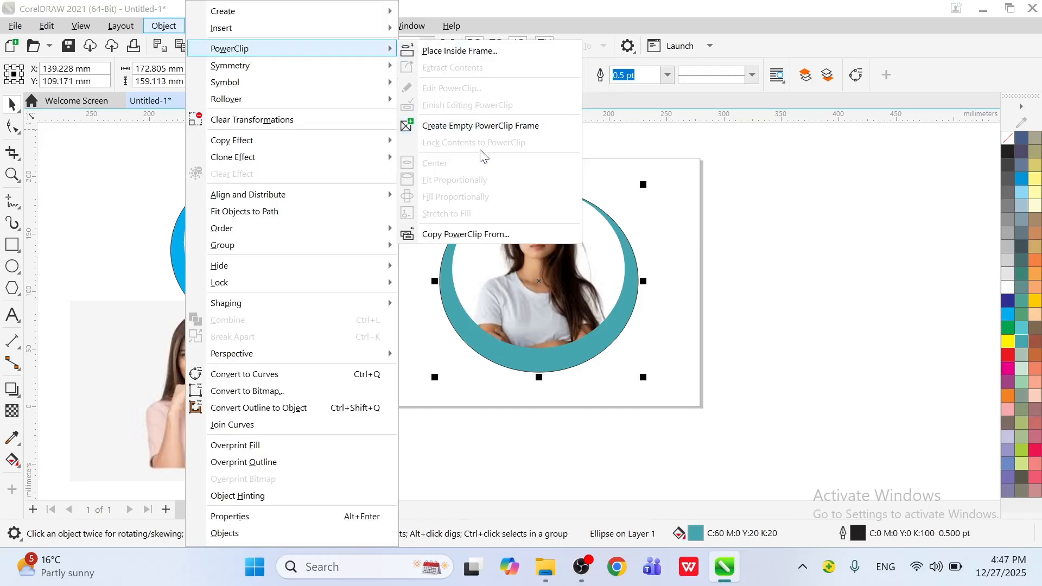
left_click(733, 304)
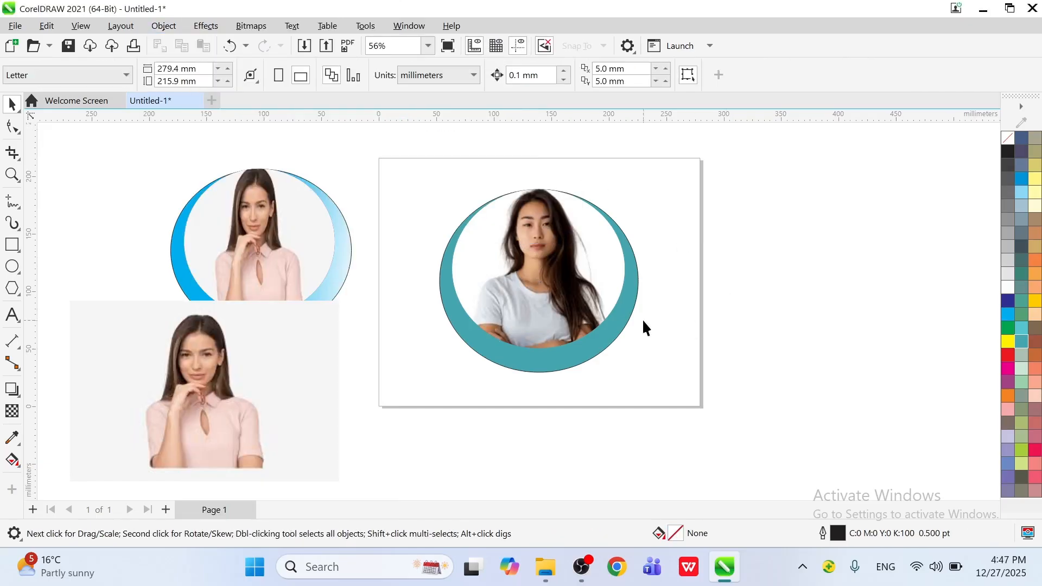
- Delete the larger teal ellipse and reposition the photo-filled ellipse on the page at about X 123 mm, Y 107 mm
left_click(529, 293)
left_click_drag(529, 287, 756, 288)
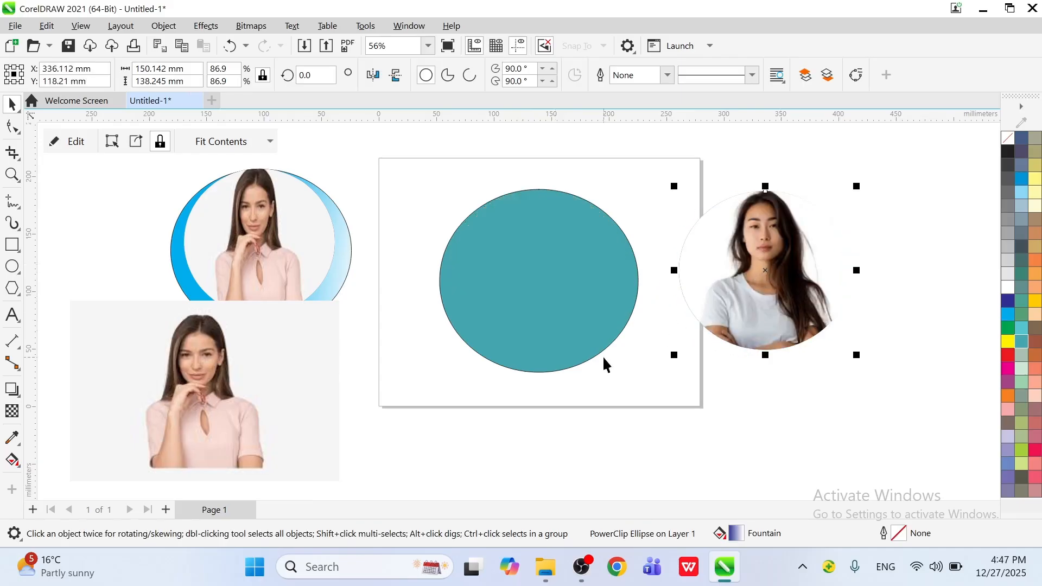
left_click_drag(606, 320, 261, 284)
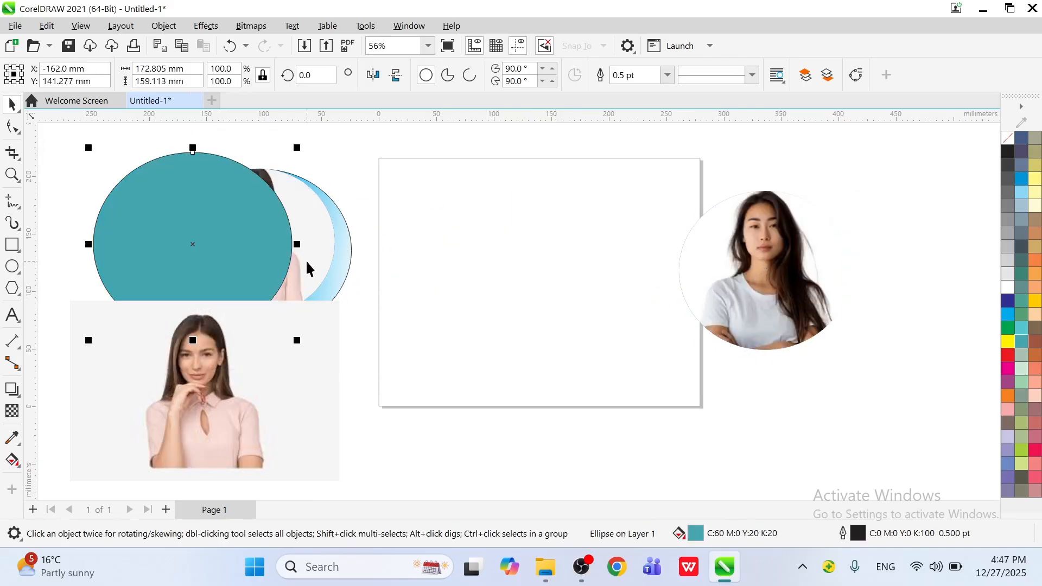
key("Delete")
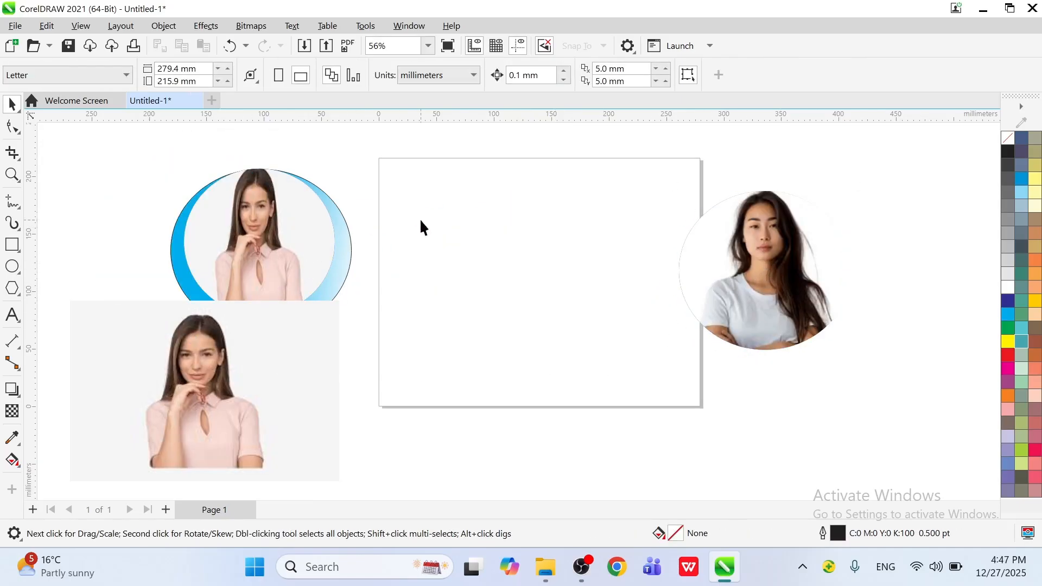
left_click_drag(770, 323, 541, 350)
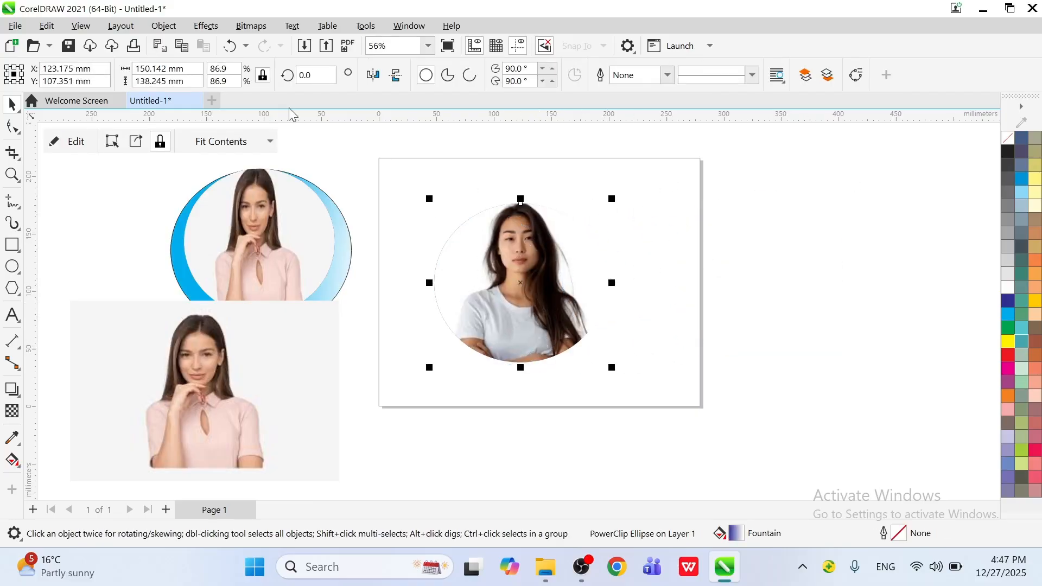
- Try extracting the photo from the PowerClip ellipse and moving it over the page's right edge, and undo both
left_click(162, 26)
mouse_move(251, 50)
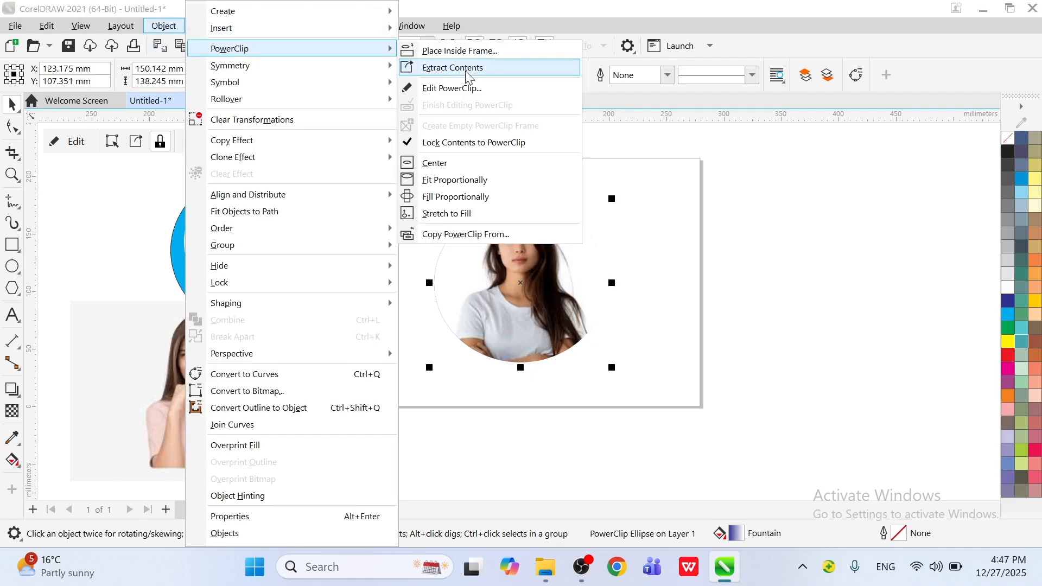
left_click(468, 68)
left_click_drag(519, 281, 717, 272)
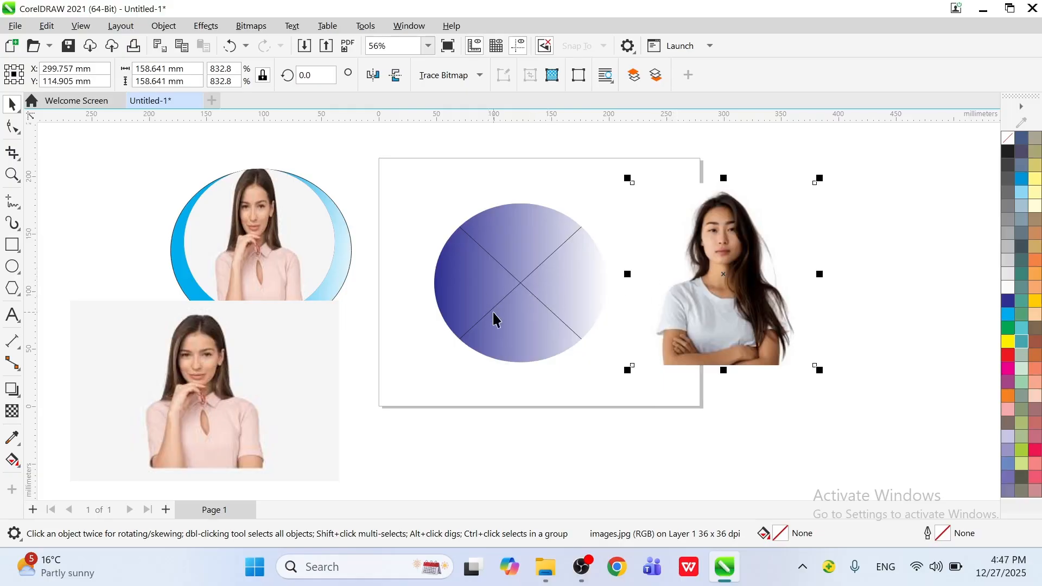
left_click(163, 25)
mouse_move(243, 47)
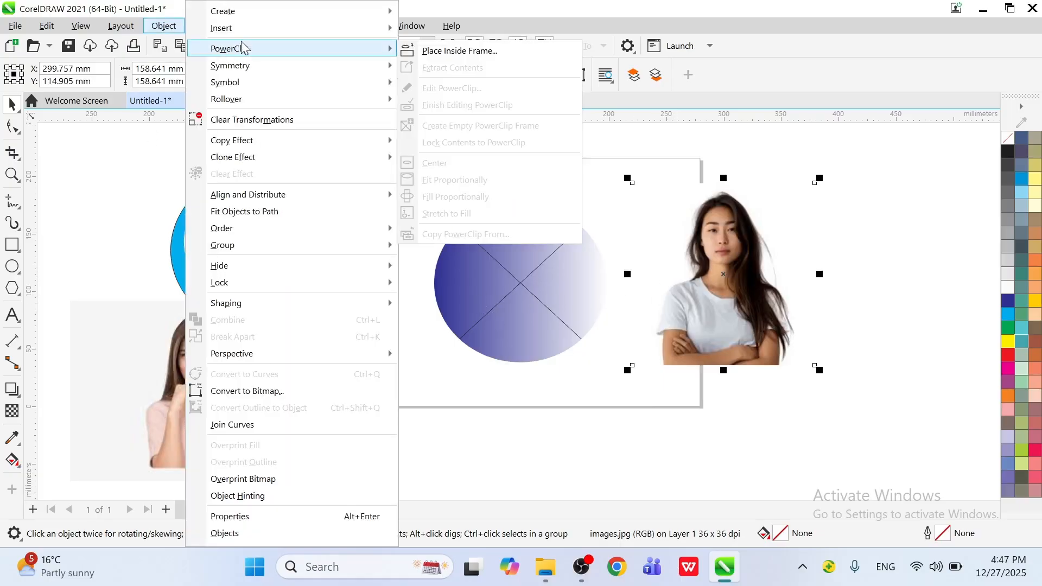
left_click(653, 275)
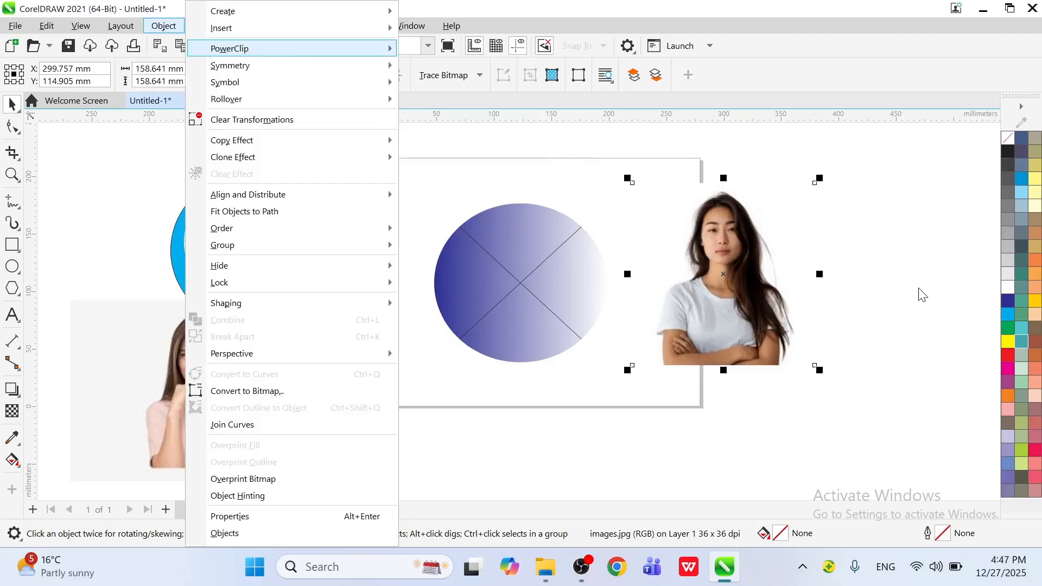
left_click(877, 417)
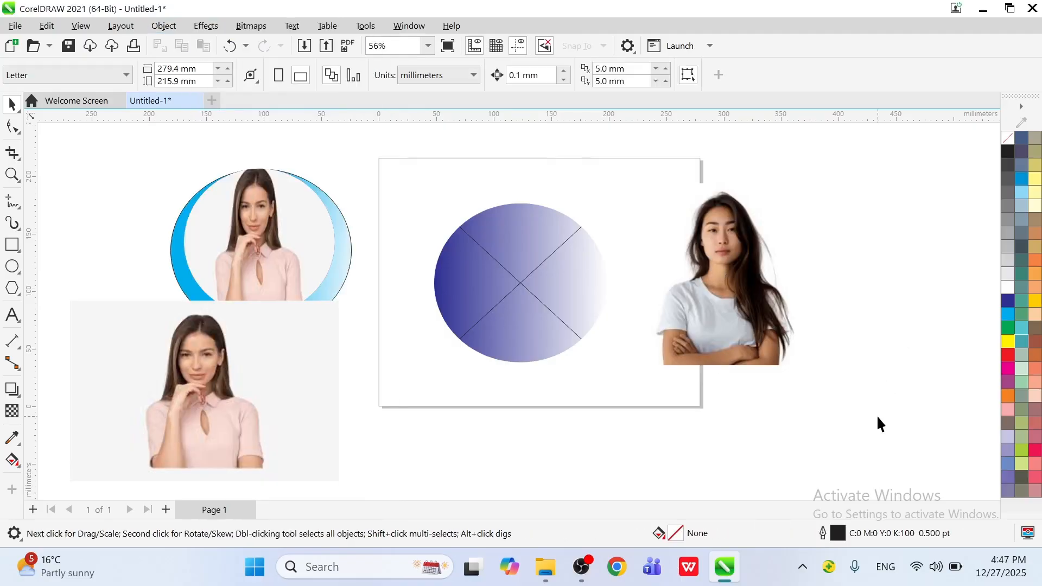
key("ctrl+z")
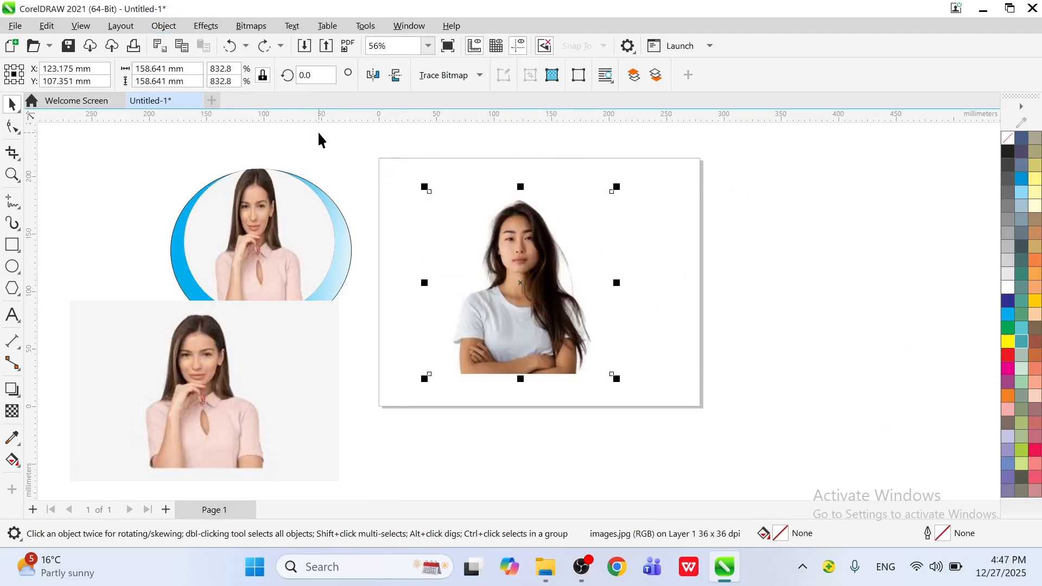
key("ctrl+shift+z")
- Edit the PowerClip contents on the page, moving the portrait to about X 118 mm, Y 101 mm, and finish editing
left_click(168, 27)
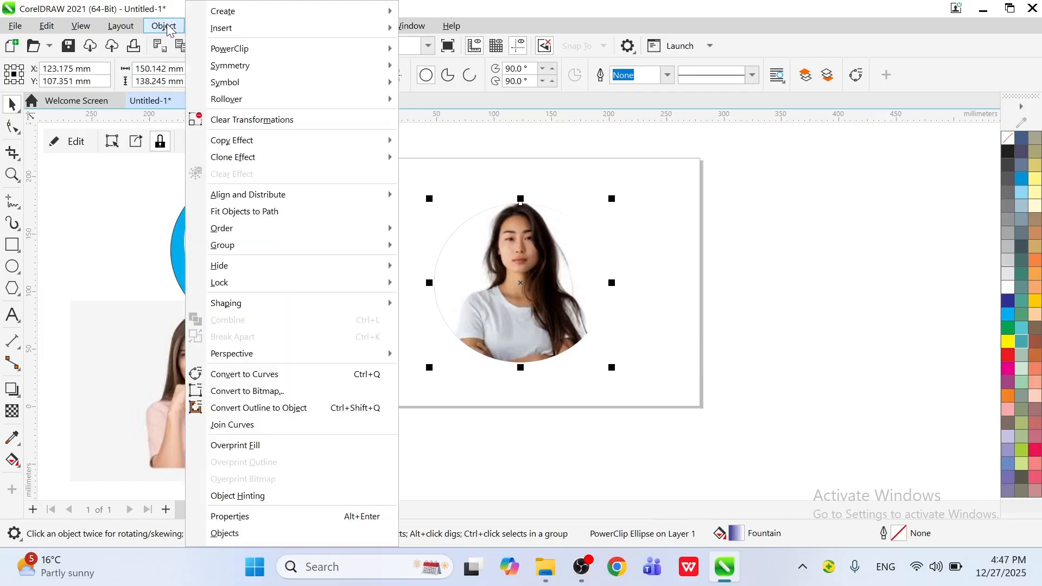
mouse_move(234, 49)
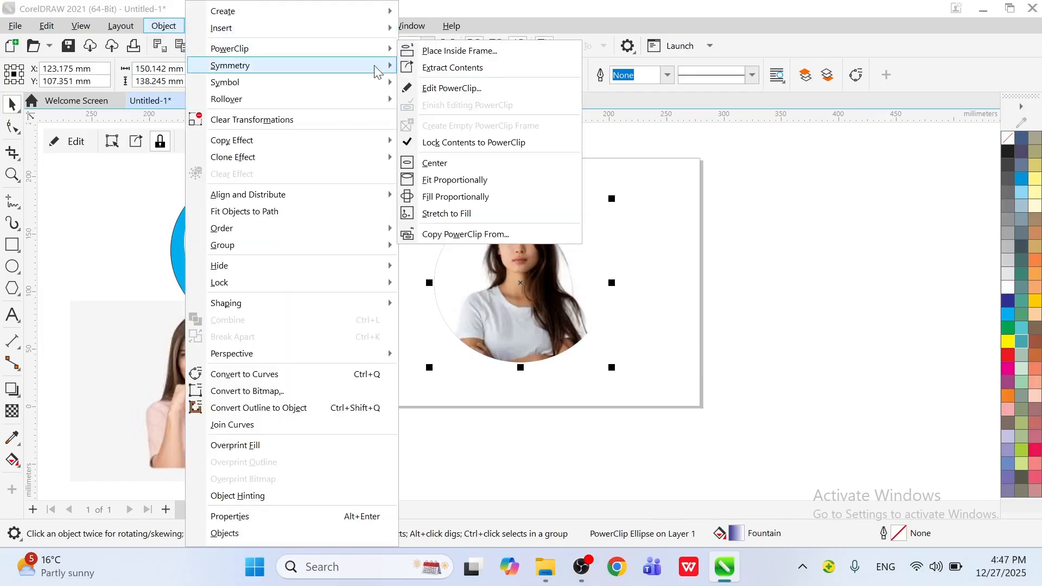
left_click(448, 89)
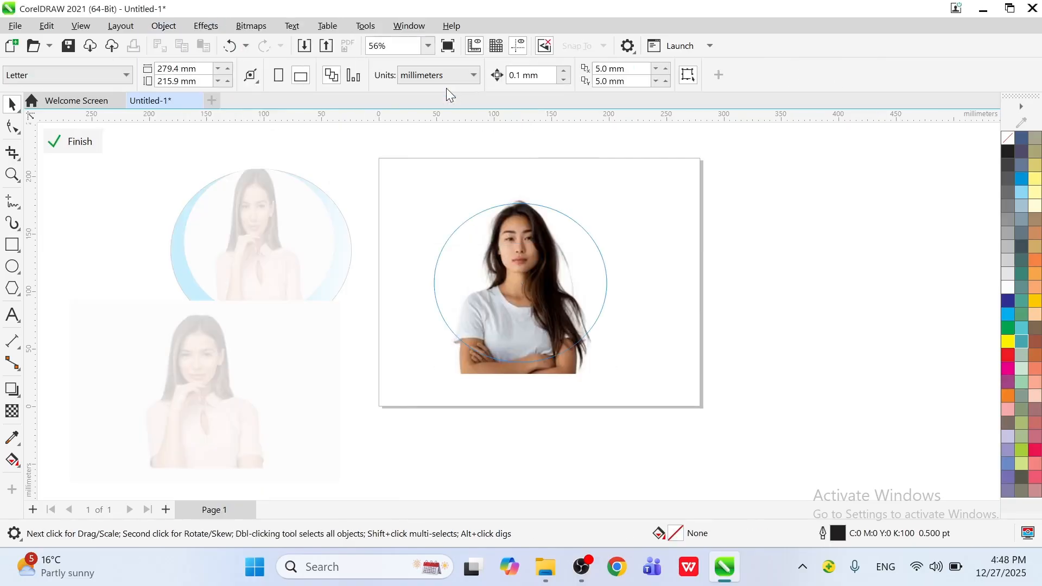
mouse_move(541, 292)
left_mouse_down()
mouse_move(554, 273)
mouse_move(534, 310)
mouse_move(534, 295)
left_mouse_up()
left_click_drag(531, 315, 531, 316)
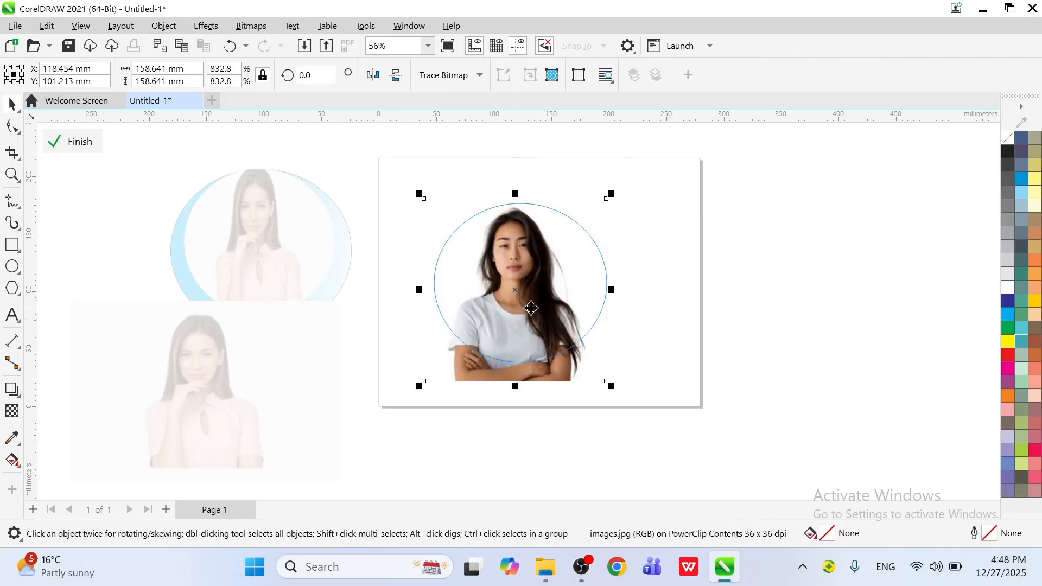
left_click(533, 304)
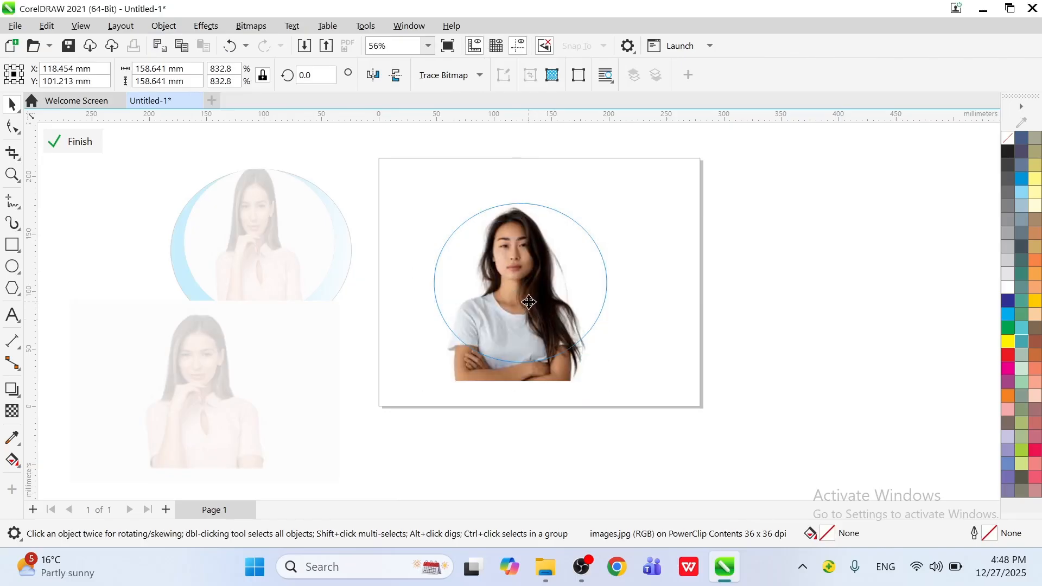
left_click(672, 328)
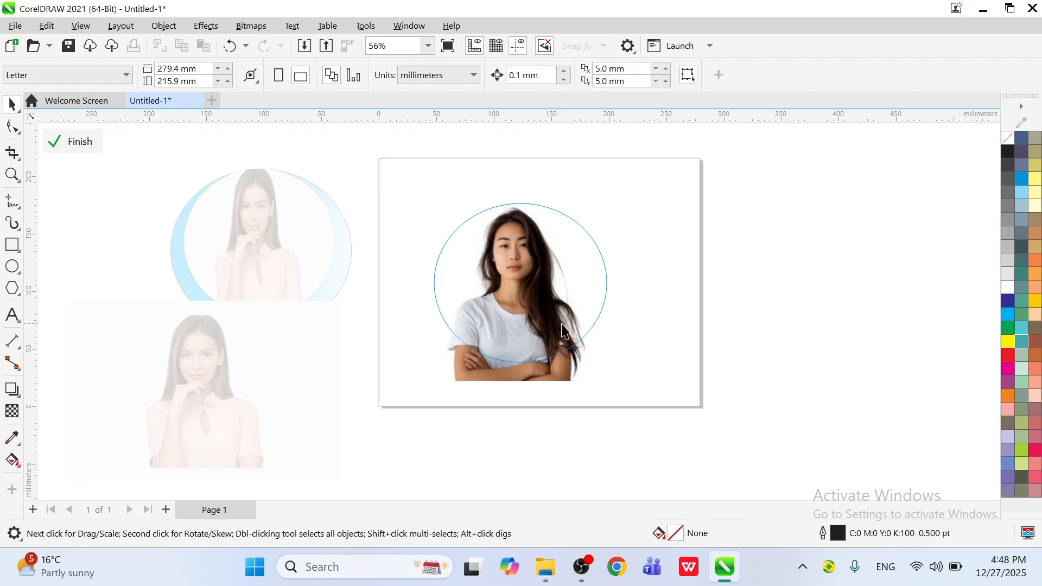
left_click(74, 144)
left_click(731, 350)
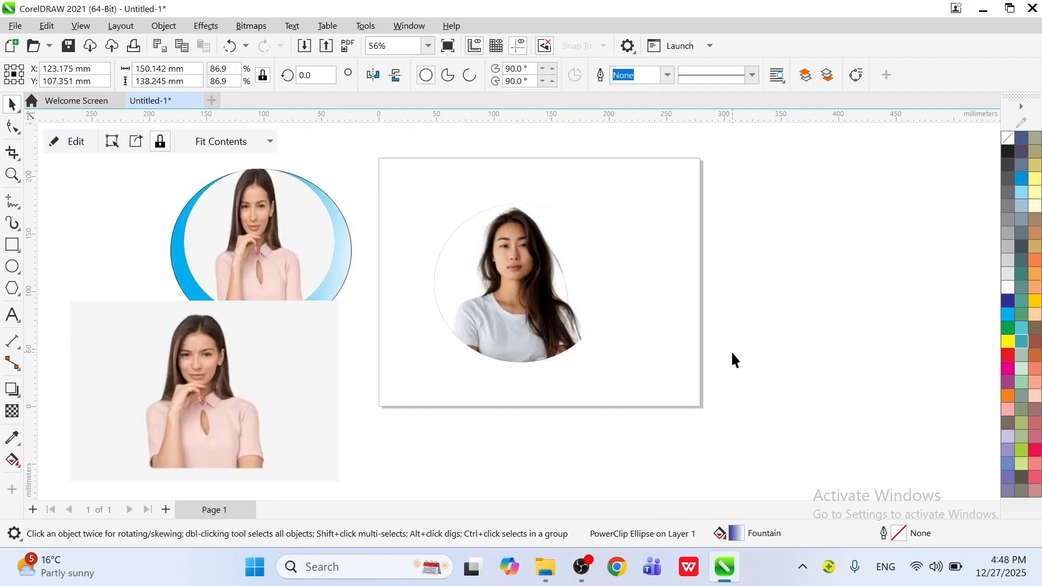
- Set the outline colour of the PowerClip ellipse on the page to black
left_click(562, 311)
right_click(1008, 156)
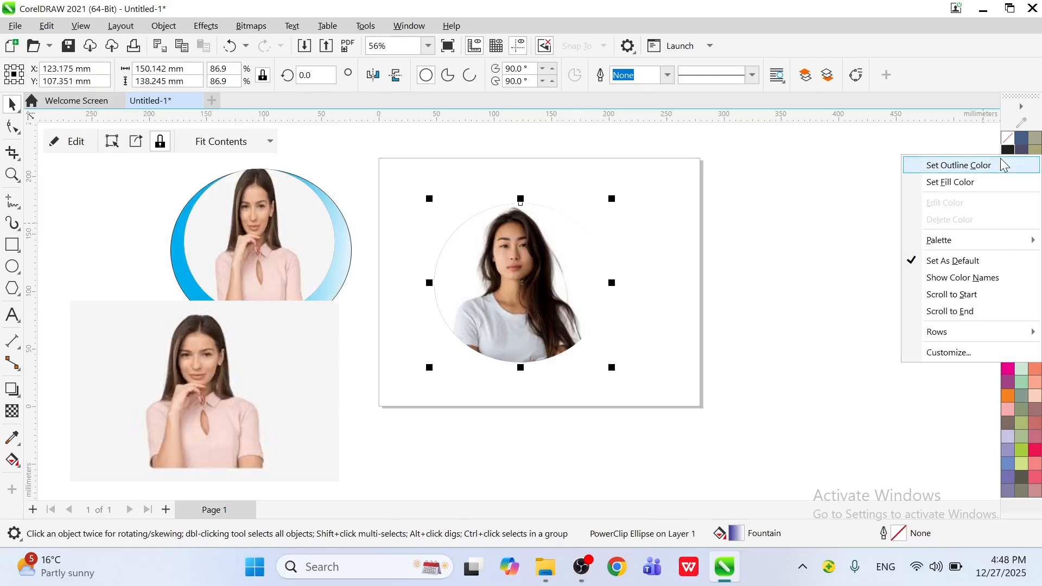
left_click(889, 163)
left_click(797, 308)
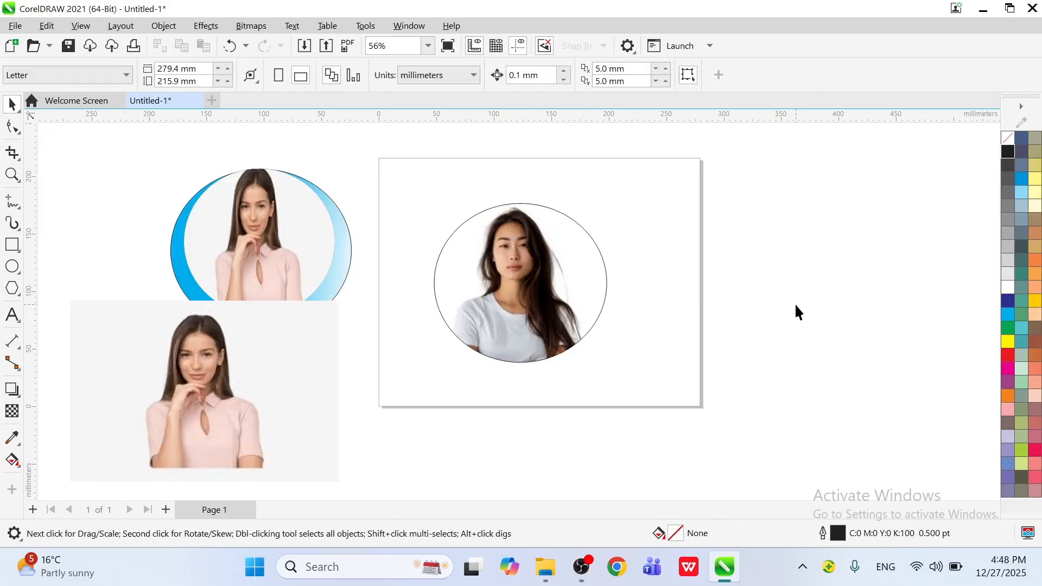
- Delete the download.jpg photo below the sample circular frame
left_click(542, 331)
left_click(214, 425)
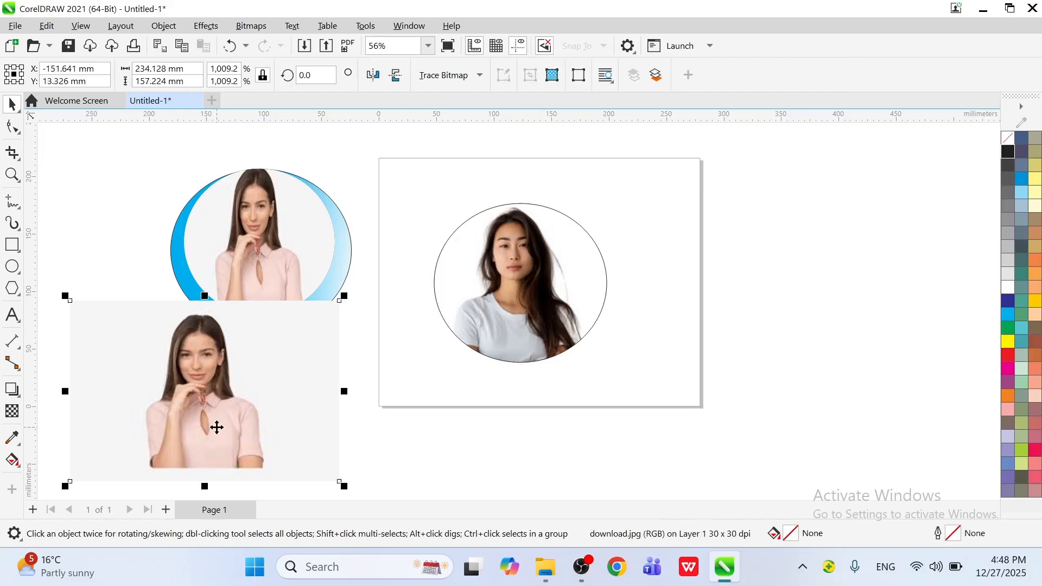
key("Delete")
left_click(570, 325)
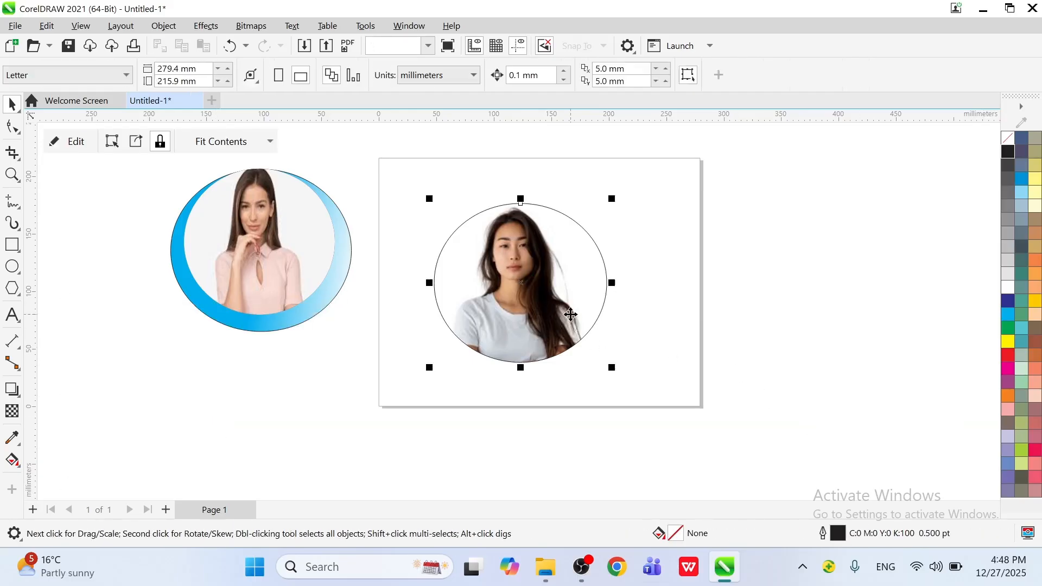
- Fill the sample frame's outer ellipse with solid muted teal green instead of the blue gradient
left_click(265, 320)
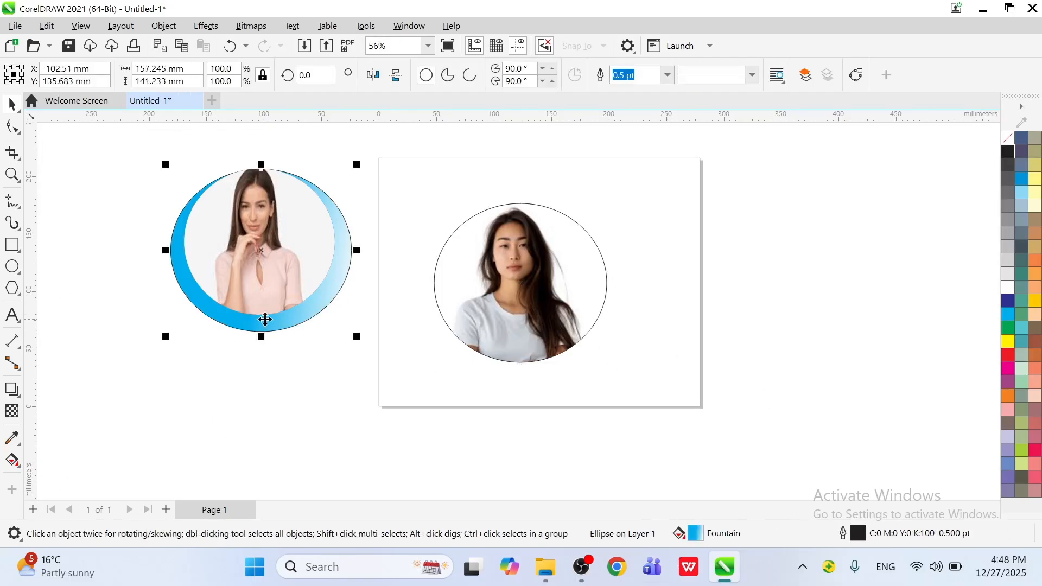
left_click(1008, 329)
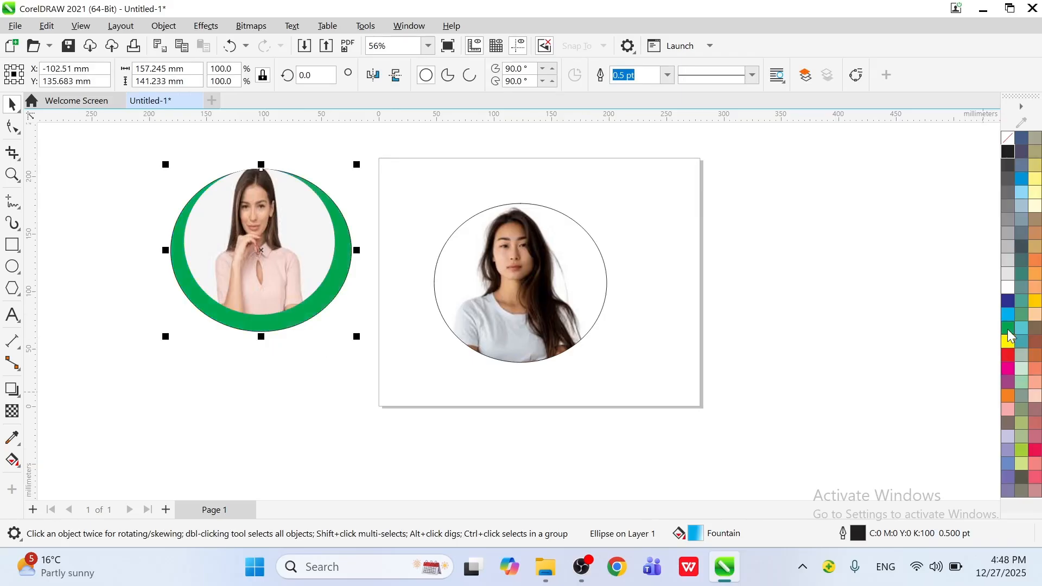
left_click(1021, 301)
- Edit the black-outlined ellipse's PowerClip contents, lowering the portrait to about Y 96 mm, and finish editing
left_click(544, 311)
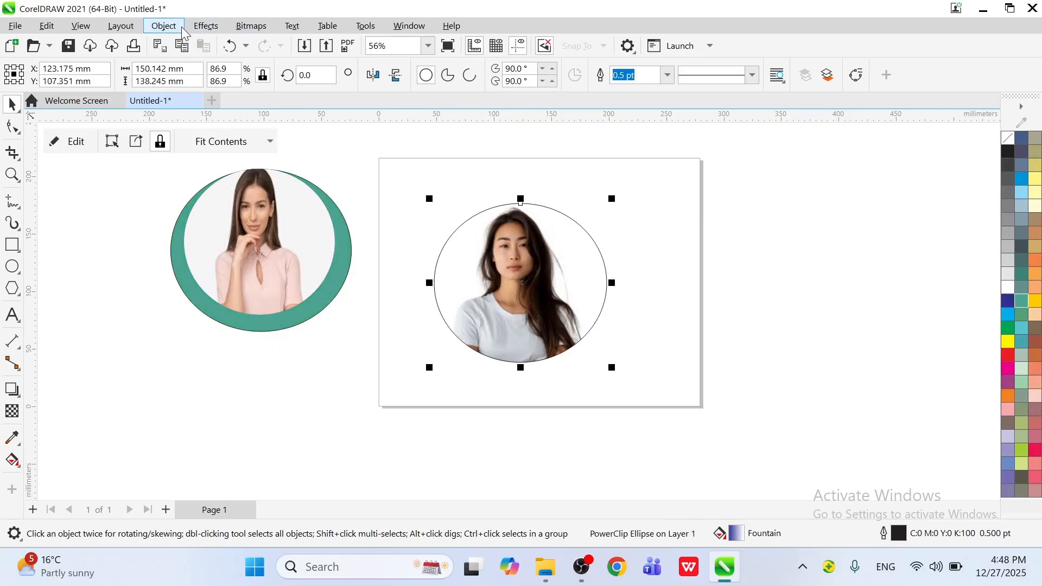
left_click(163, 26)
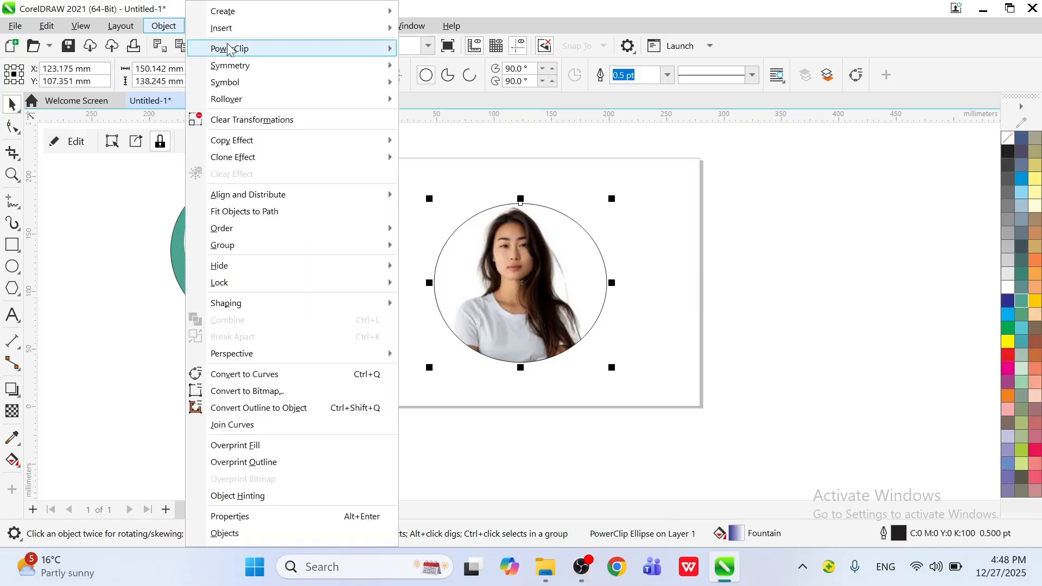
mouse_move(233, 49)
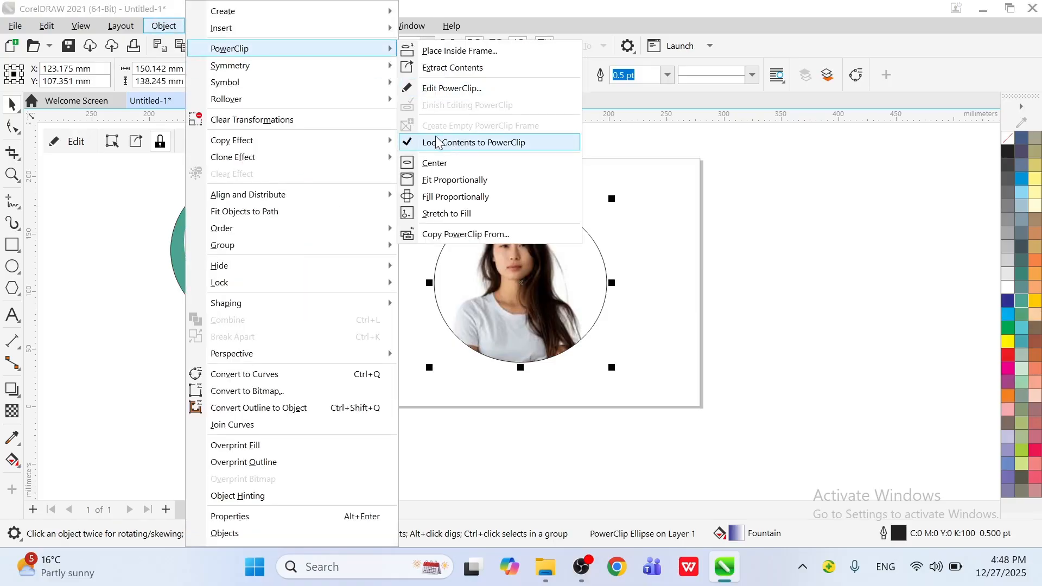
left_click(452, 87)
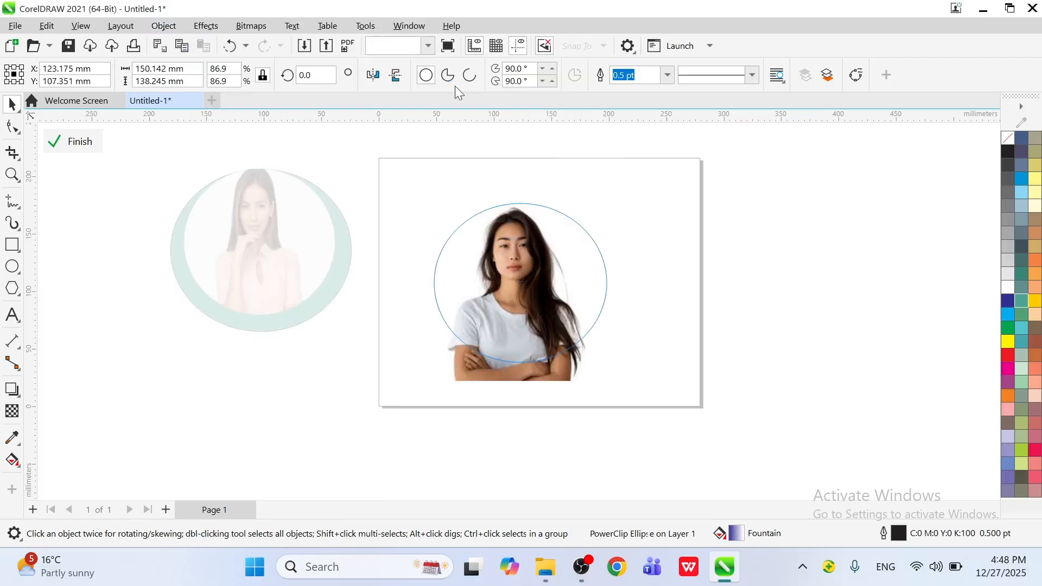
left_click(601, 287)
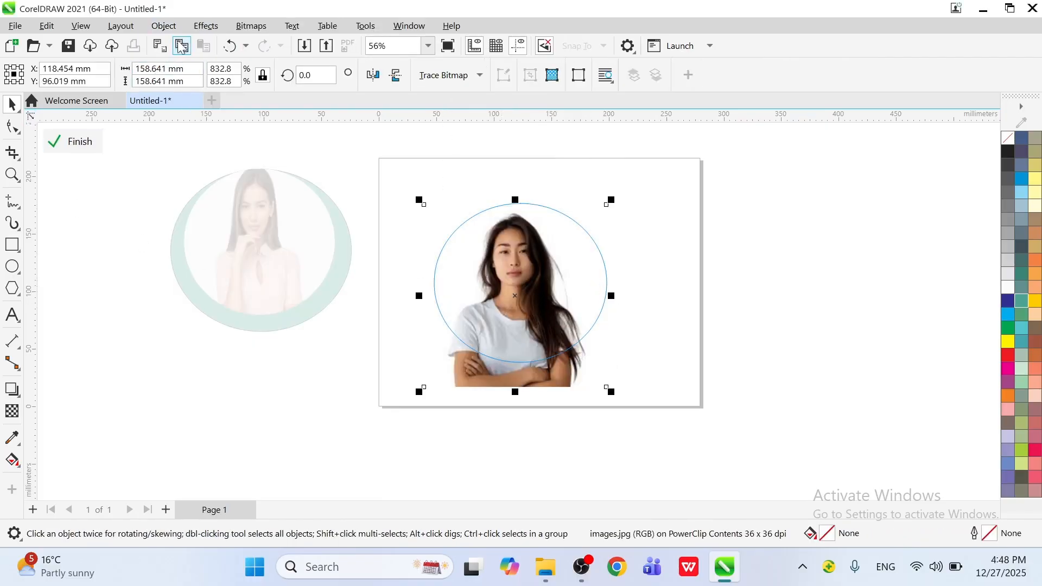
left_click(163, 25)
mouse_move(261, 49)
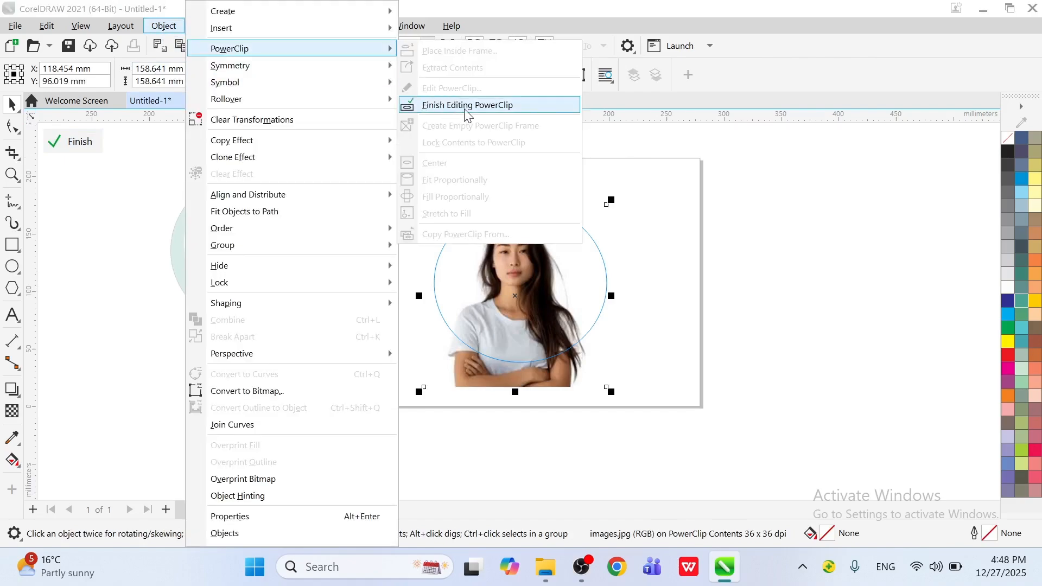
left_click(464, 108)
- Unlock the contents from the PowerClip and move only the ellipse frame over the portrait to about X 124 mm, Y 98 mm
left_click(162, 27)
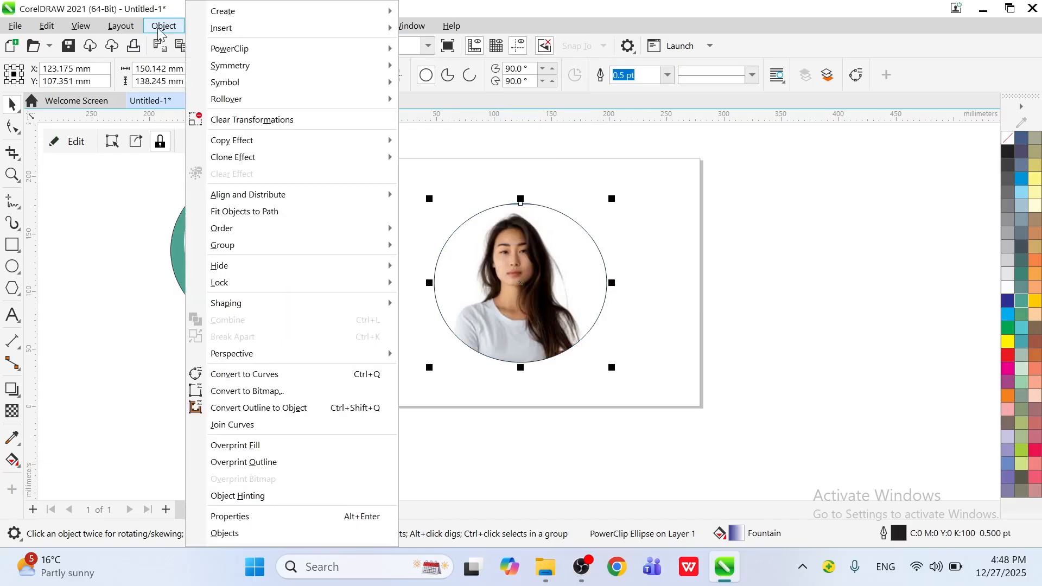
mouse_move(274, 50)
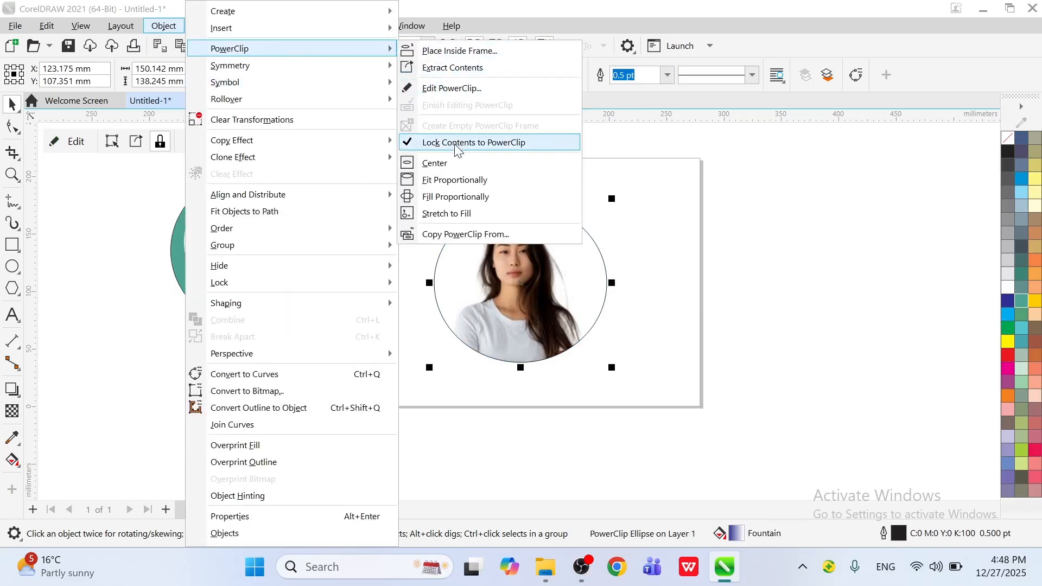
left_click(419, 145)
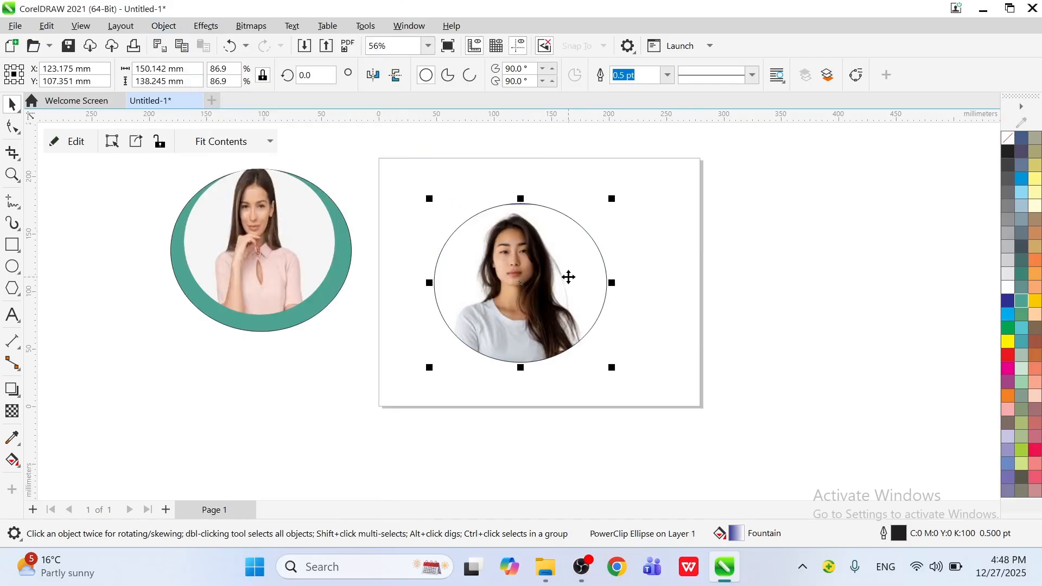
left_click_drag(567, 276, 515, 347)
left_click_drag(515, 347, 520, 294)
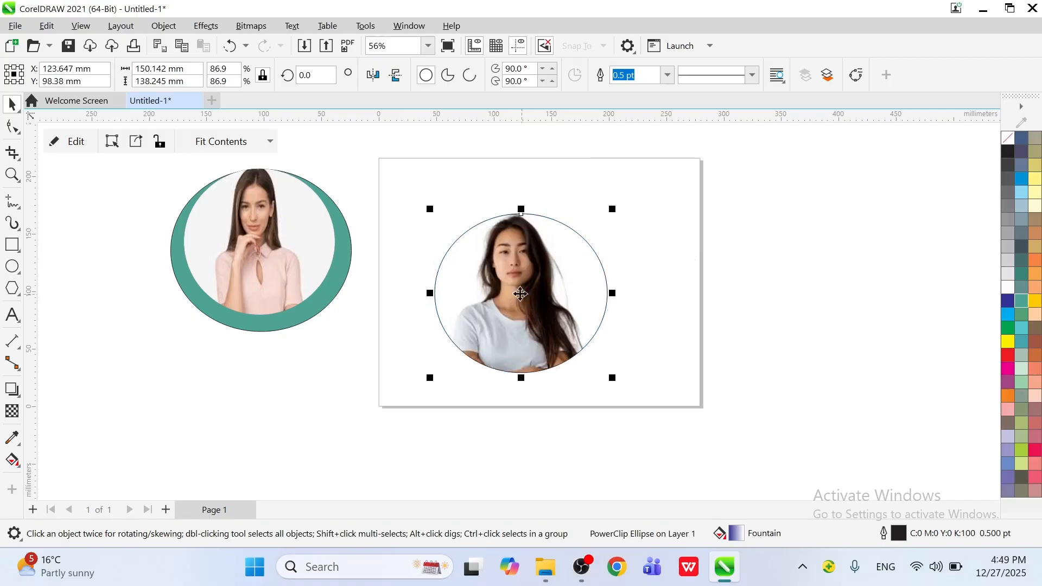
- Lock the contents to the PowerClip again and move the ellipse together with its photo to about X 122 mm, Y 111 mm
left_click(168, 26)
mouse_move(247, 54)
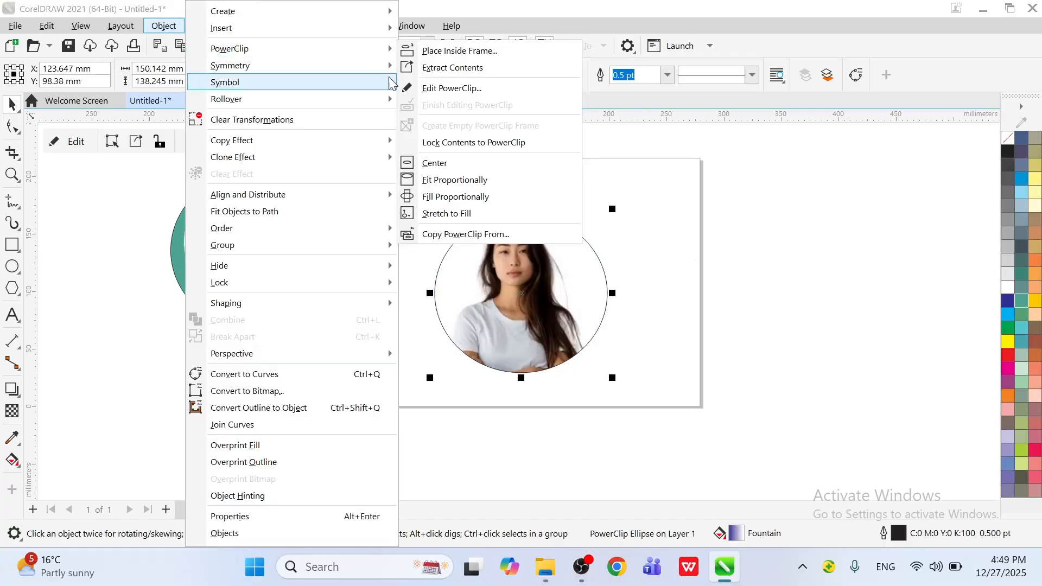
left_click(454, 149)
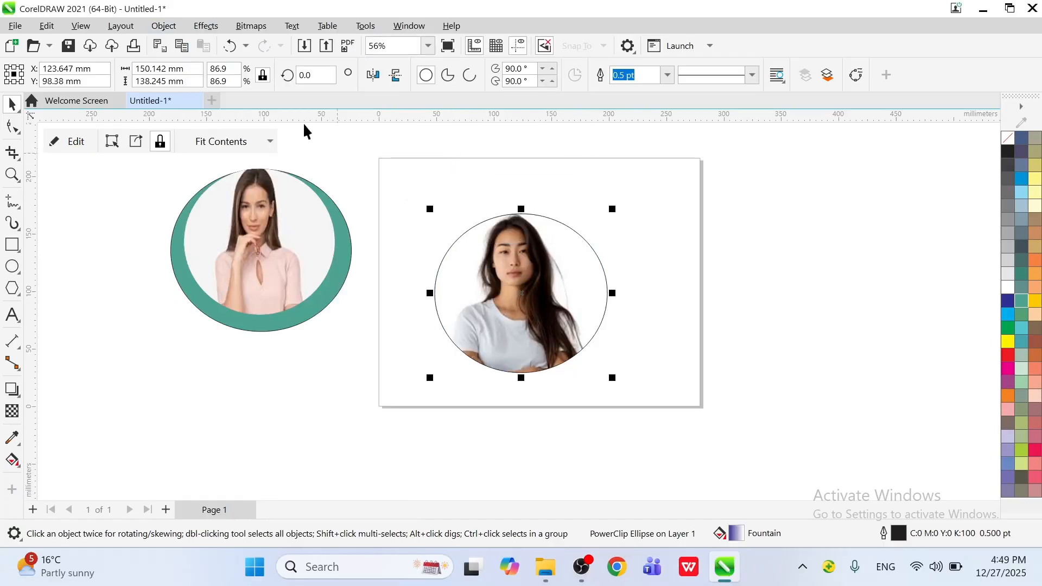
left_click(206, 26)
mouse_move(163, 26)
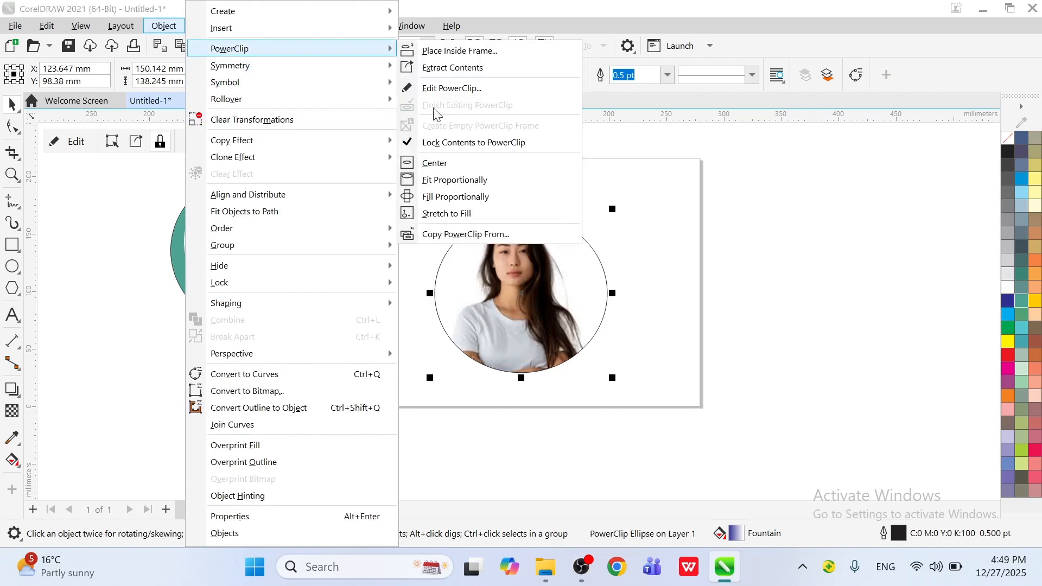
mouse_move(516, 311)
left_mouse_down()
mouse_move(619, 308)
mouse_move(481, 325)
mouse_move(549, 320)
mouse_move(535, 311)
left_mouse_up()
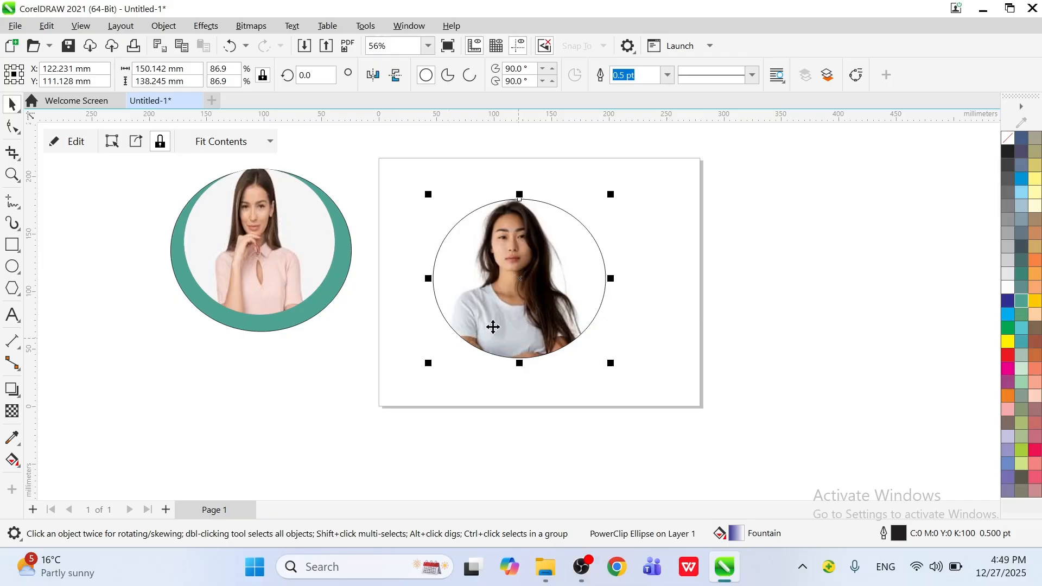
- Center the portrait contents within the PowerClip ellipse
left_click(173, 28)
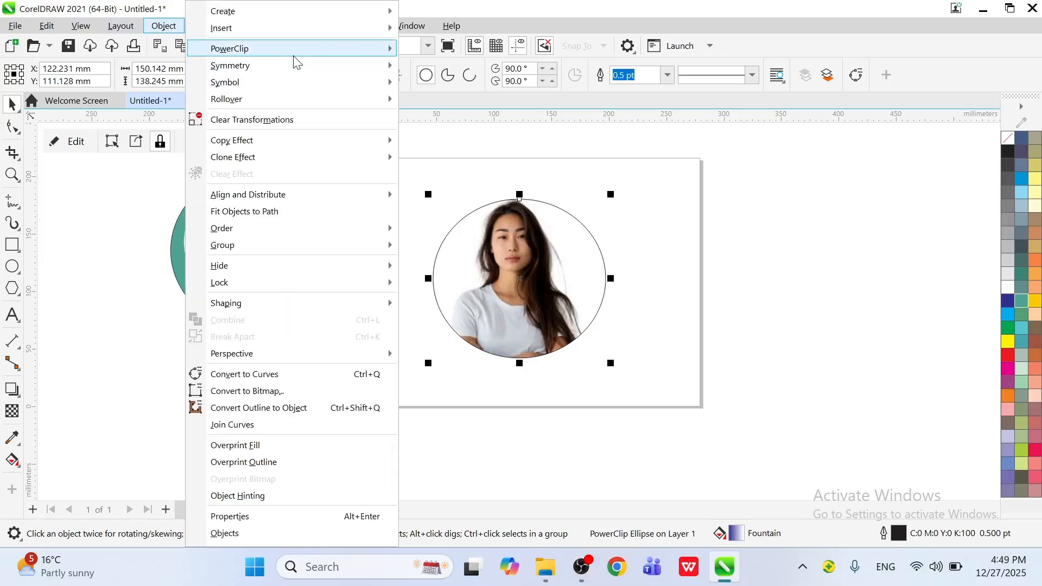
mouse_move(307, 51)
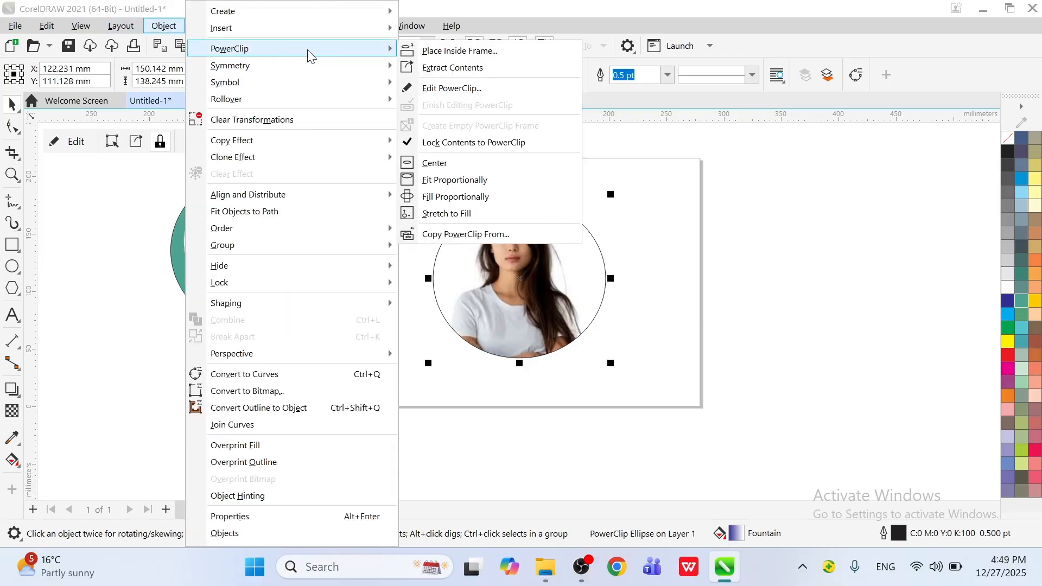
left_click(473, 165)
- Fit the portrait proportionally inside the PowerClip ellipse and move the ellipse to about X 118 mm
left_click(165, 27)
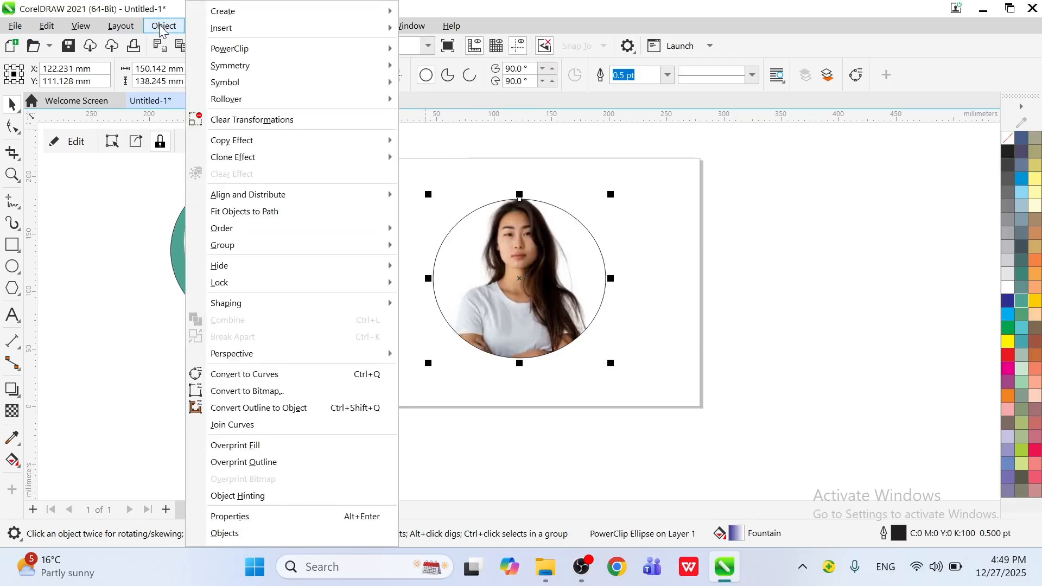
mouse_move(260, 52)
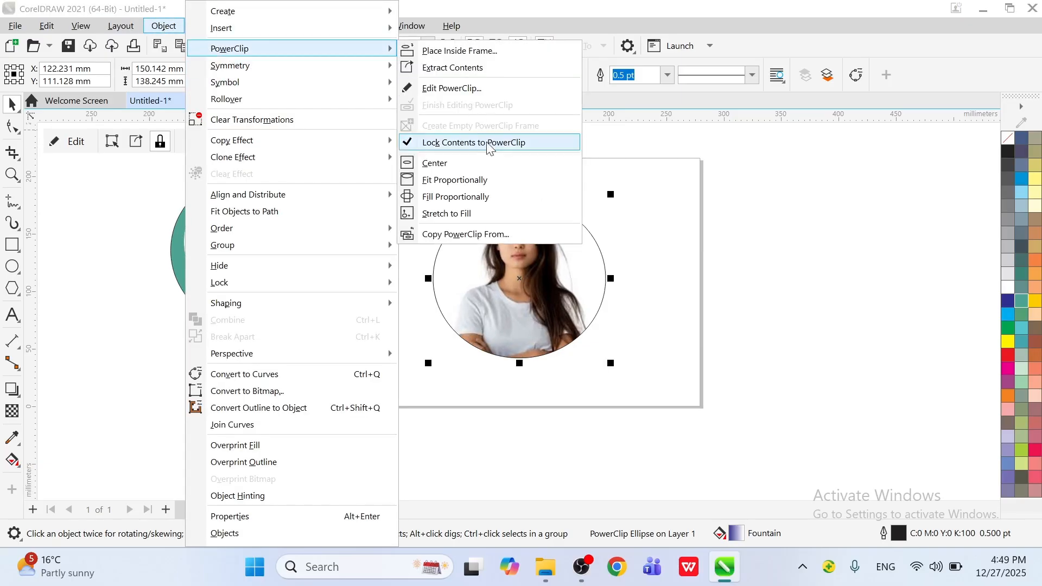
left_click(445, 181)
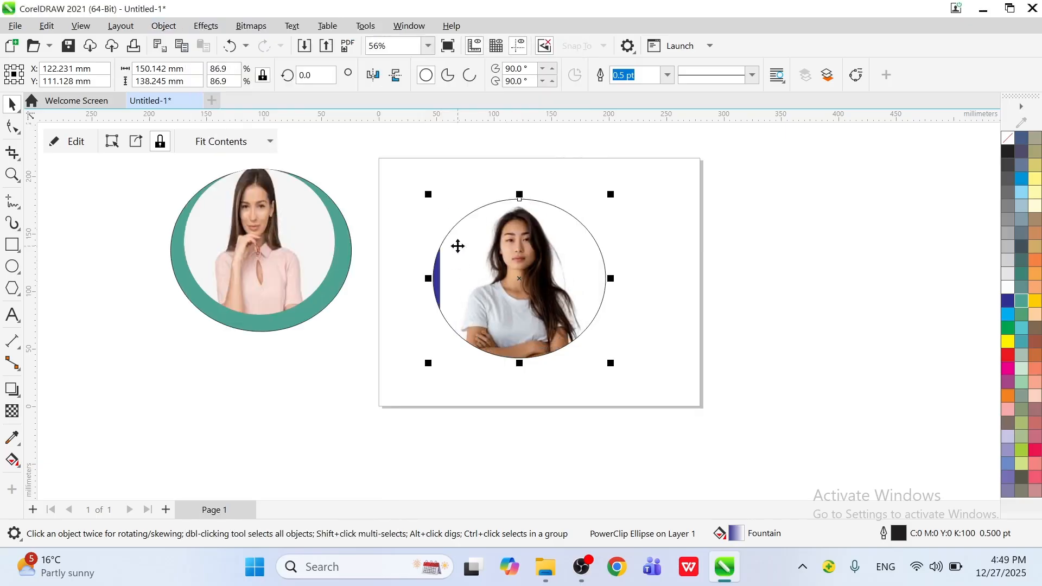
left_click_drag(476, 284, 472, 284)
- Make the portrait fill the PowerClip ellipse proportionally
left_click(164, 27)
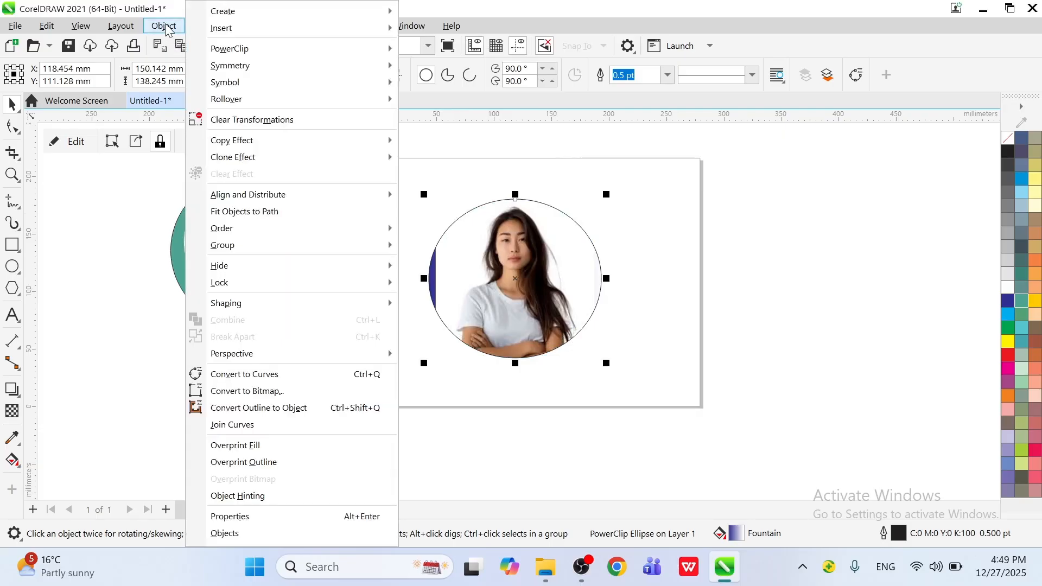
mouse_move(268, 50)
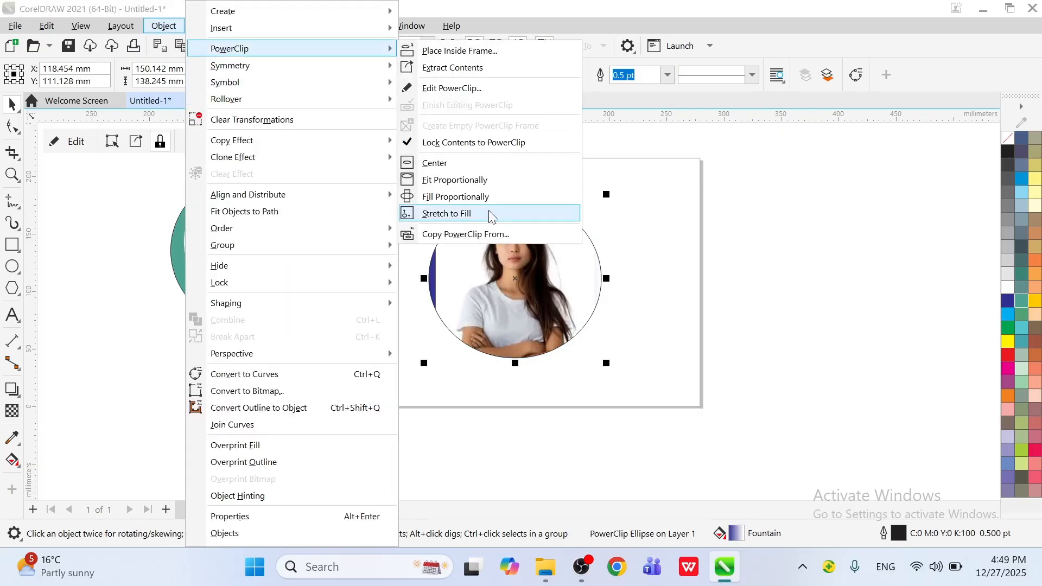
left_click(451, 199)
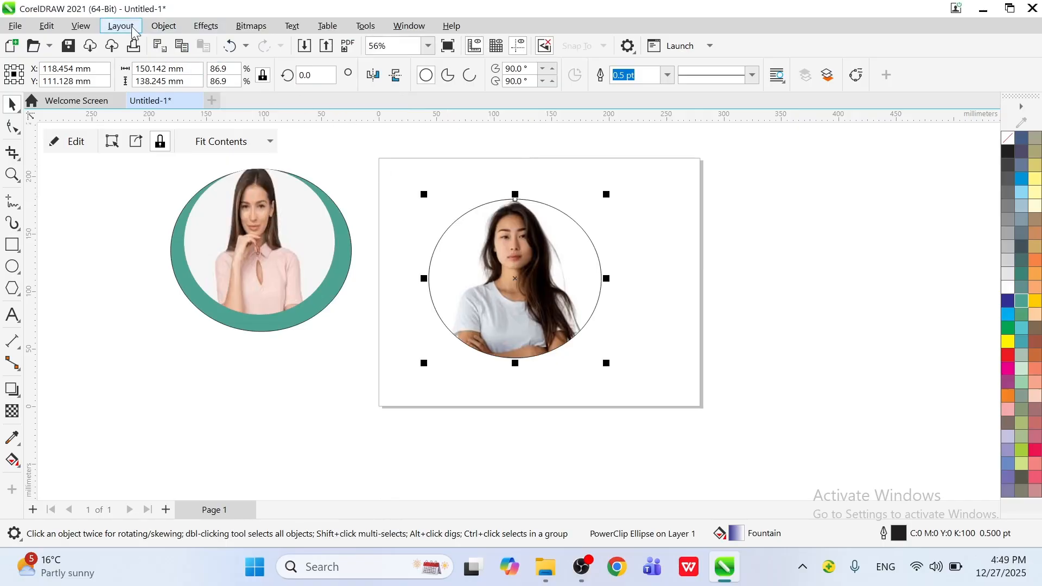
- Stretch the portrait contents to fill the PowerClip ellipse on the page
left_click(164, 26)
mouse_move(232, 69)
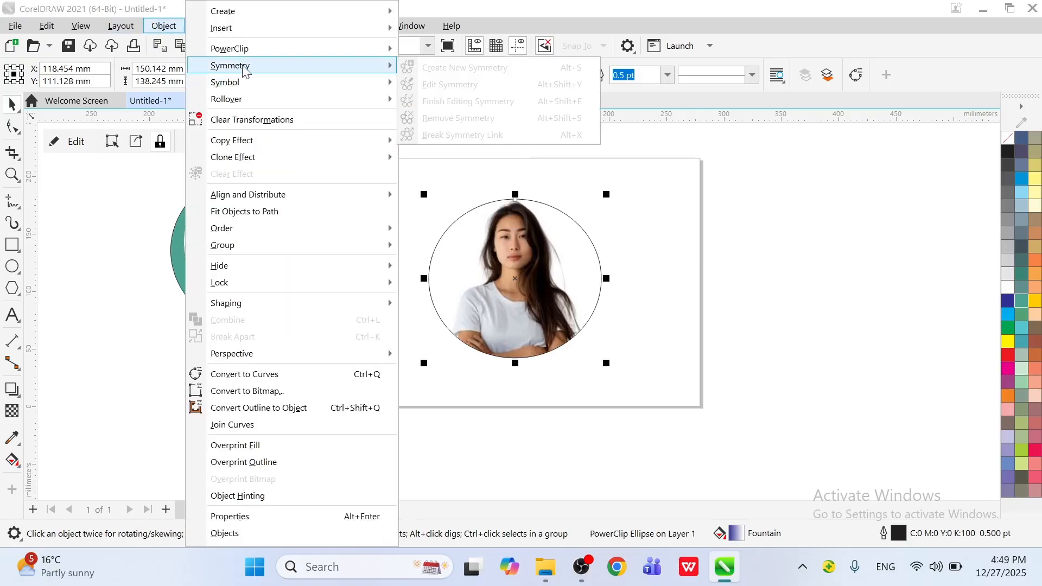
mouse_move(263, 49)
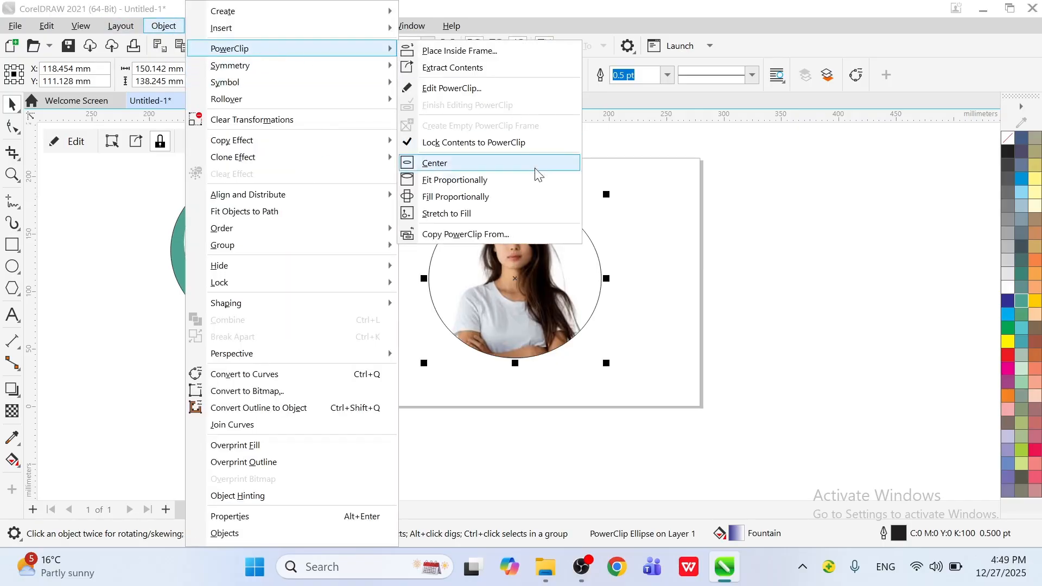
left_click(472, 215)
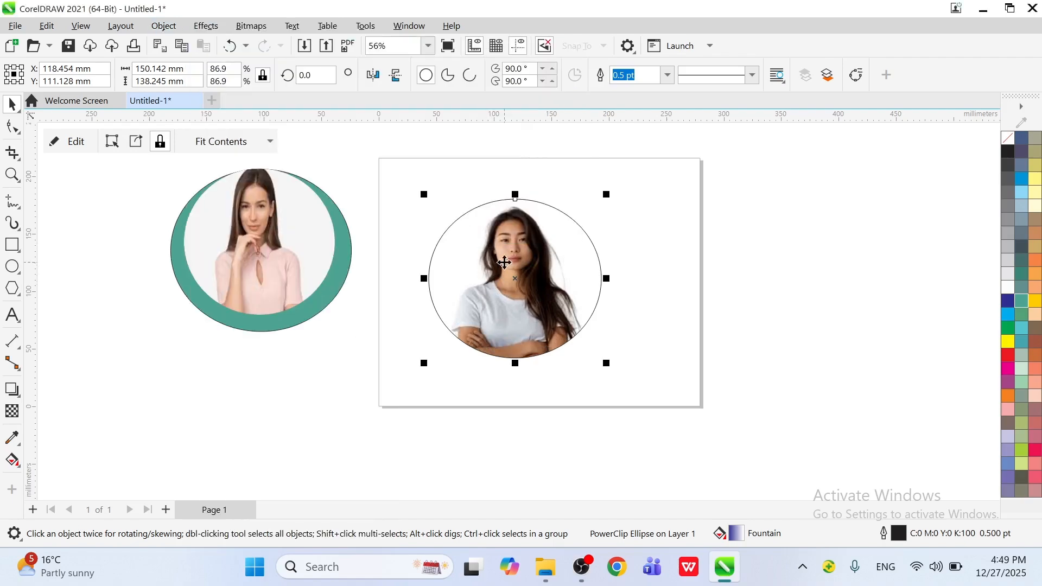
left_click(164, 26)
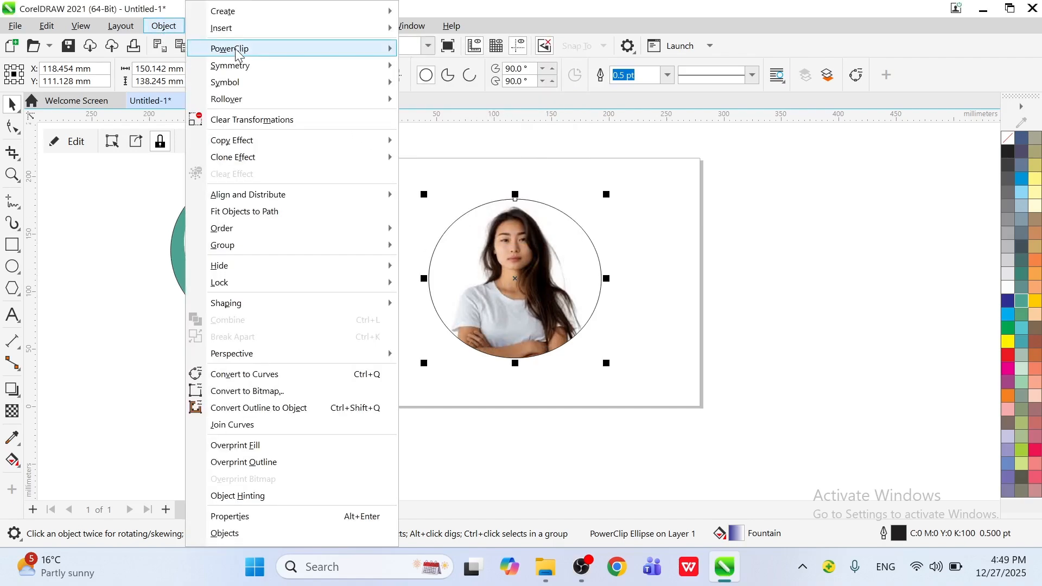
mouse_move(235, 50)
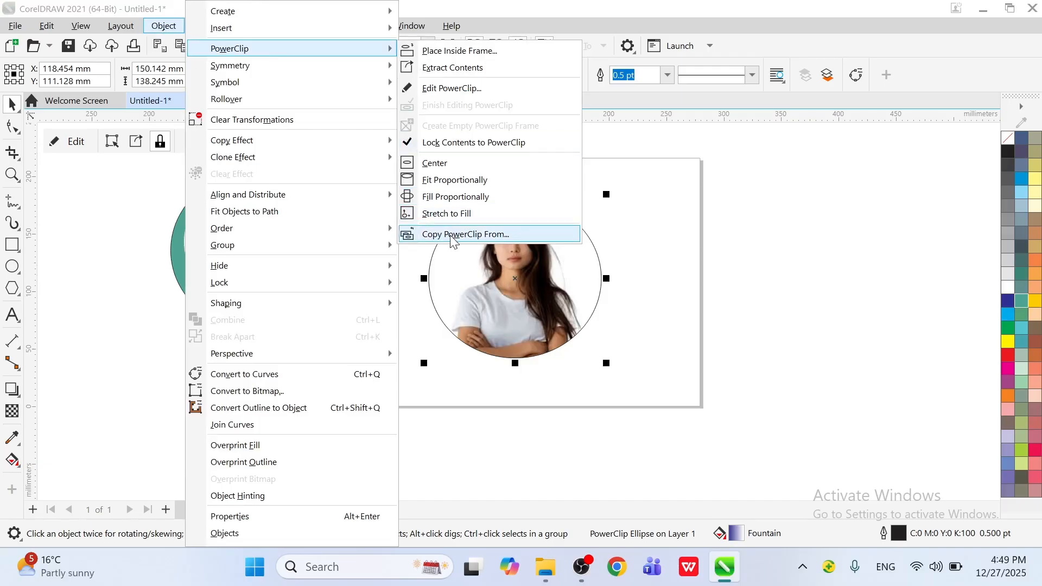
left_click(799, 289)
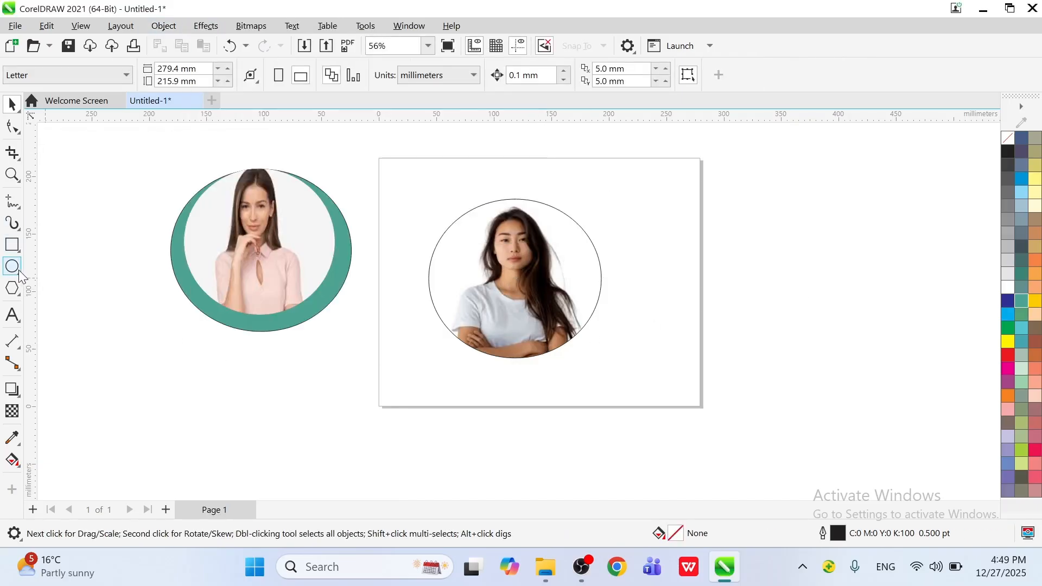
- Draw an empty ellipse about 152.5 × 137 mm beside the portrait and move it to about X 343 mm, Y 103 mm
left_click(12, 266)
left_click_drag(660, 232, 836, 390)
left_click_drag(746, 312, 771, 288)
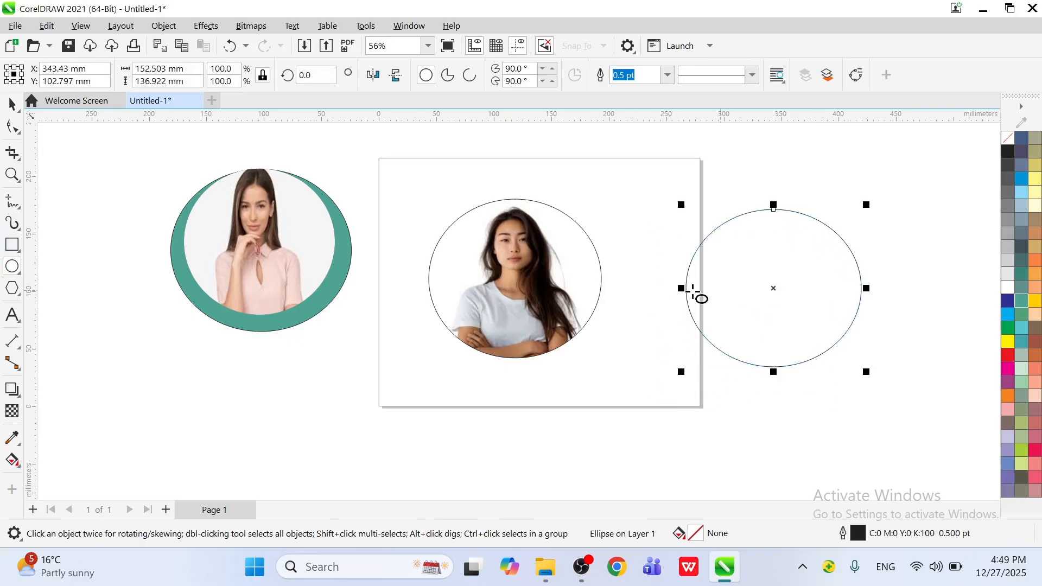
- With the portrait ellipse selected, try to copy a PowerClip from the empty ellipse
left_click(525, 288)
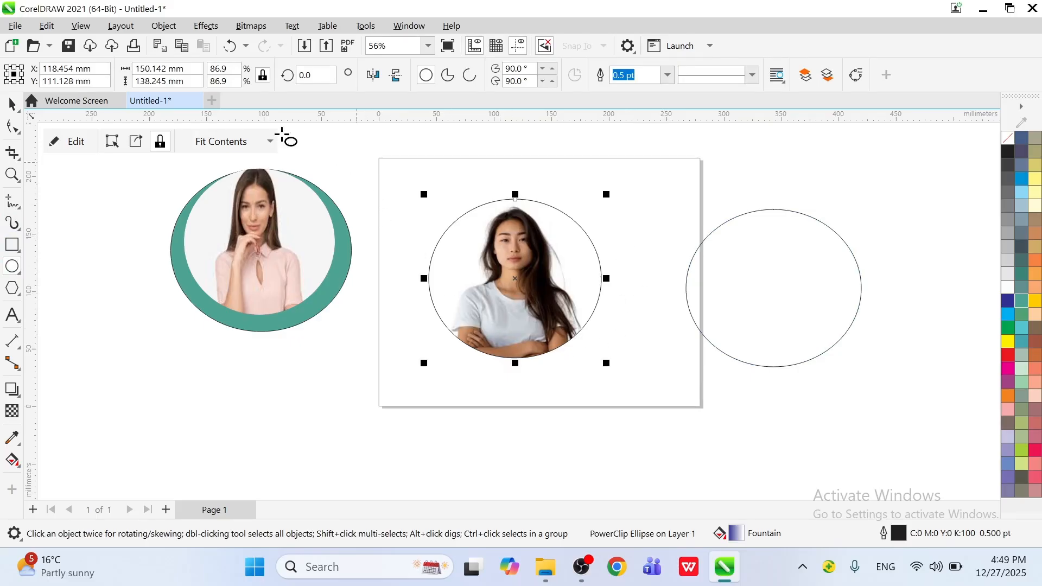
left_click(156, 29)
mouse_move(241, 48)
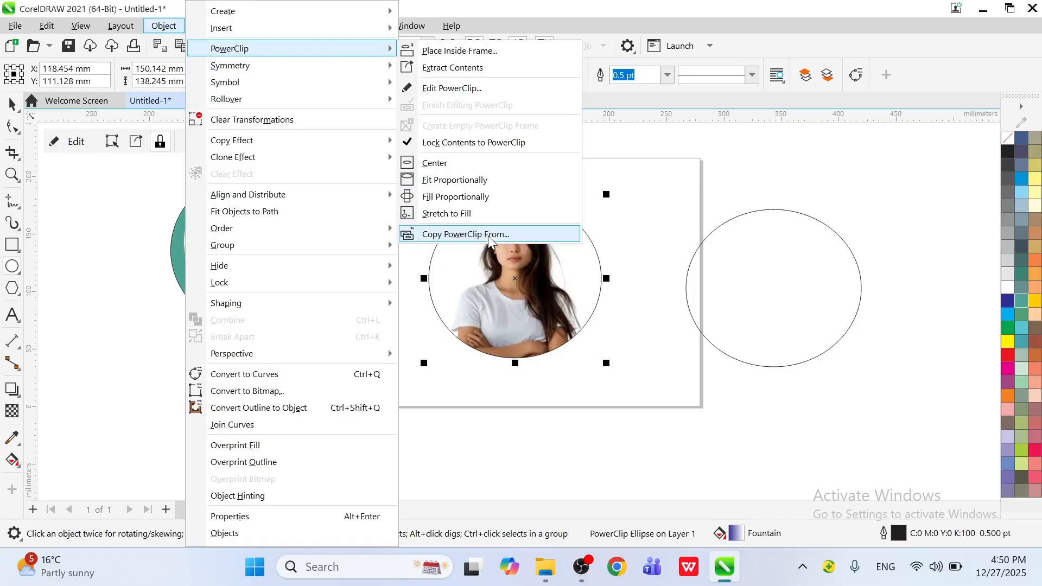
left_click(464, 233)
left_click(739, 251)
left_click(596, 322)
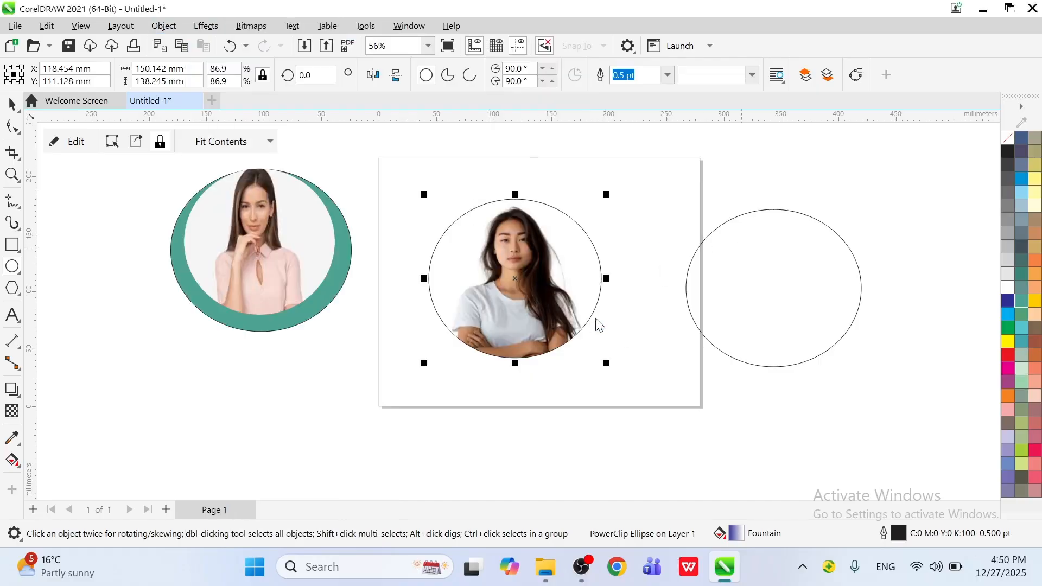
- Copy the PowerClip contents from the portrait ellipse into the empty ellipse
left_click(695, 255)
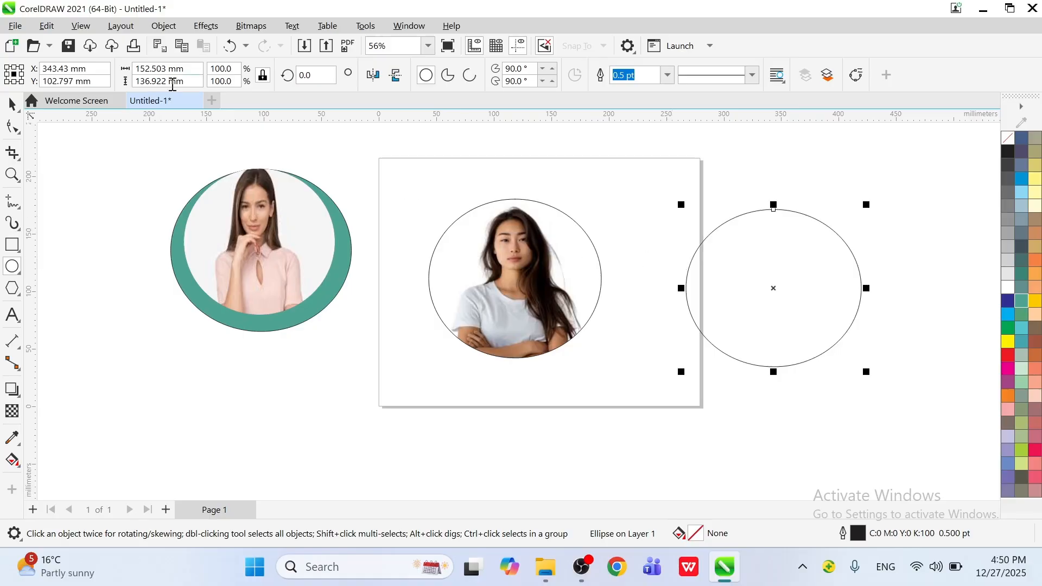
key("F10")
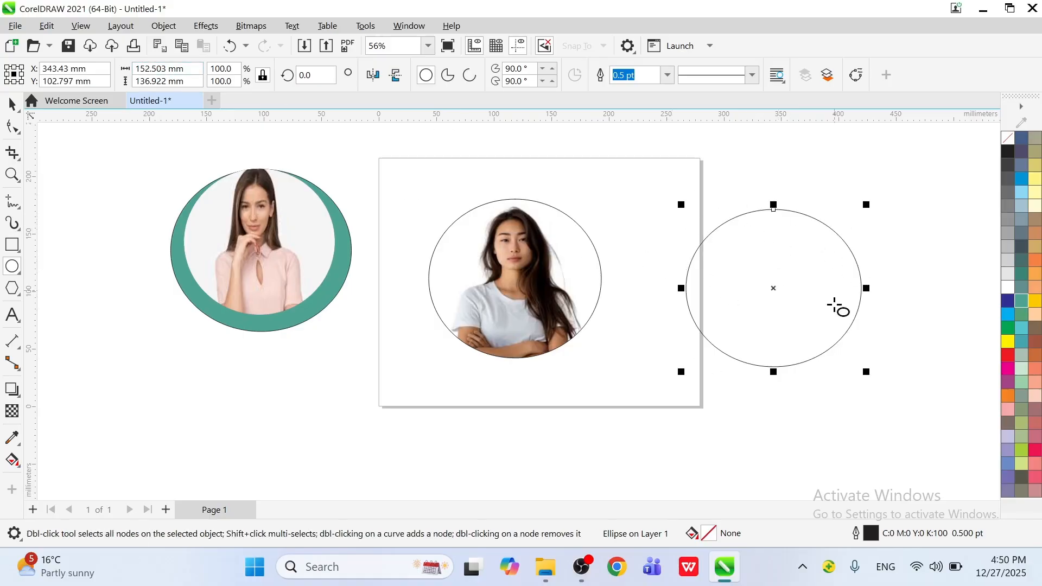
left_click(163, 26)
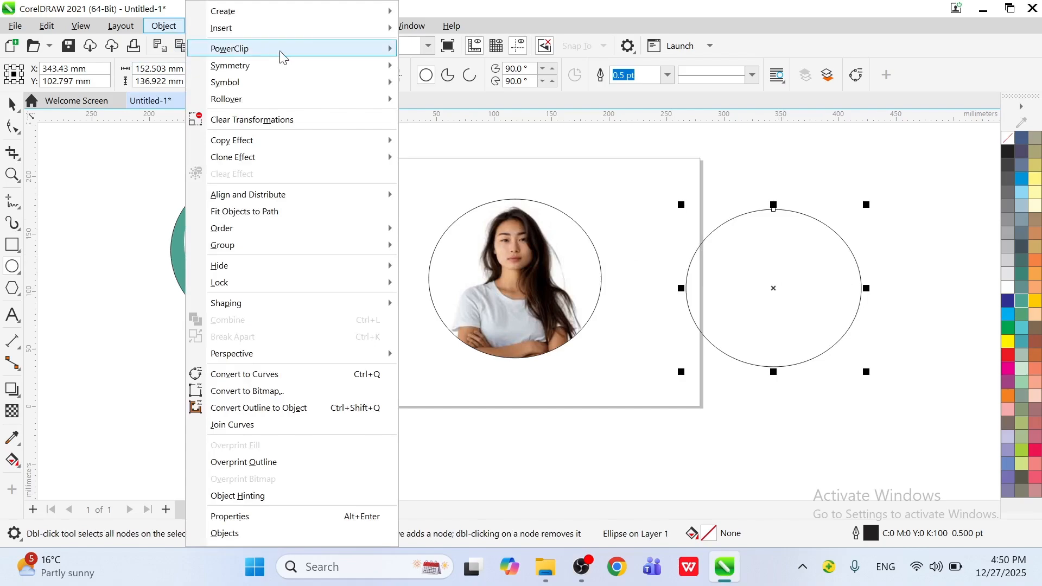
mouse_move(281, 54)
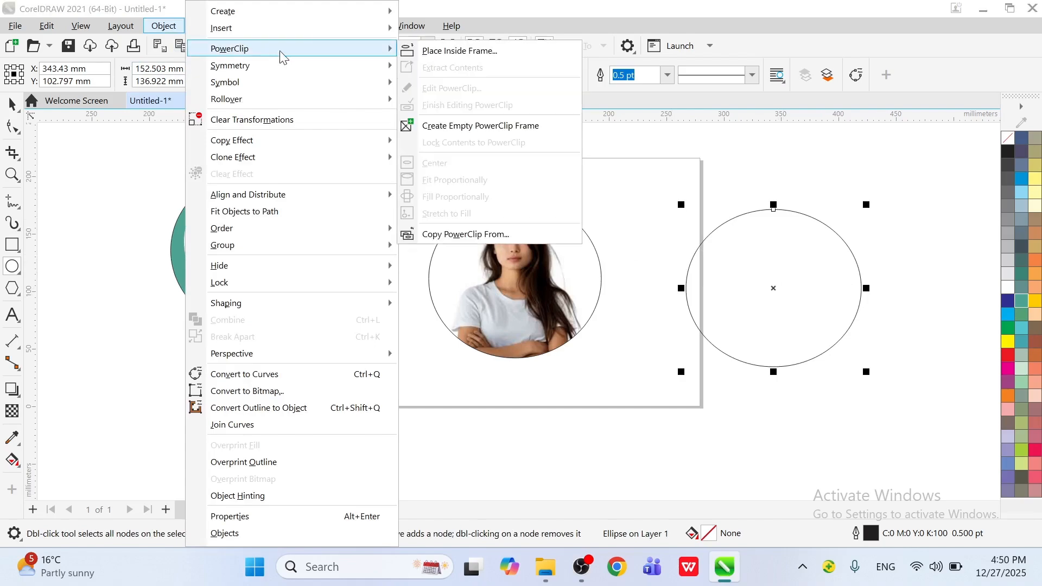
left_click(440, 234)
left_click(478, 268)
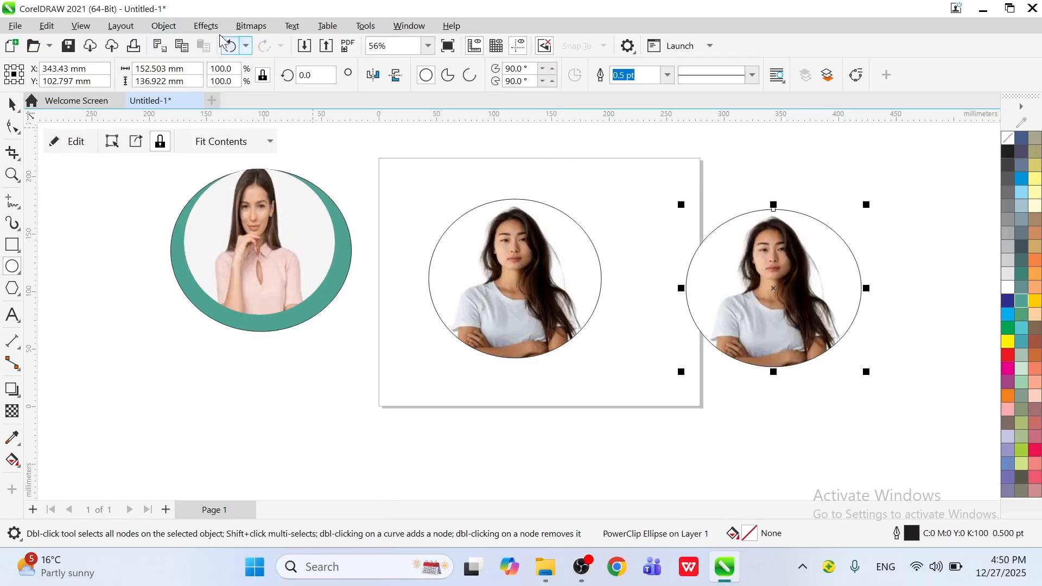
- Undo the PowerClip copy and turn the plain ellipse into an empty PowerClip frame
left_click(163, 25)
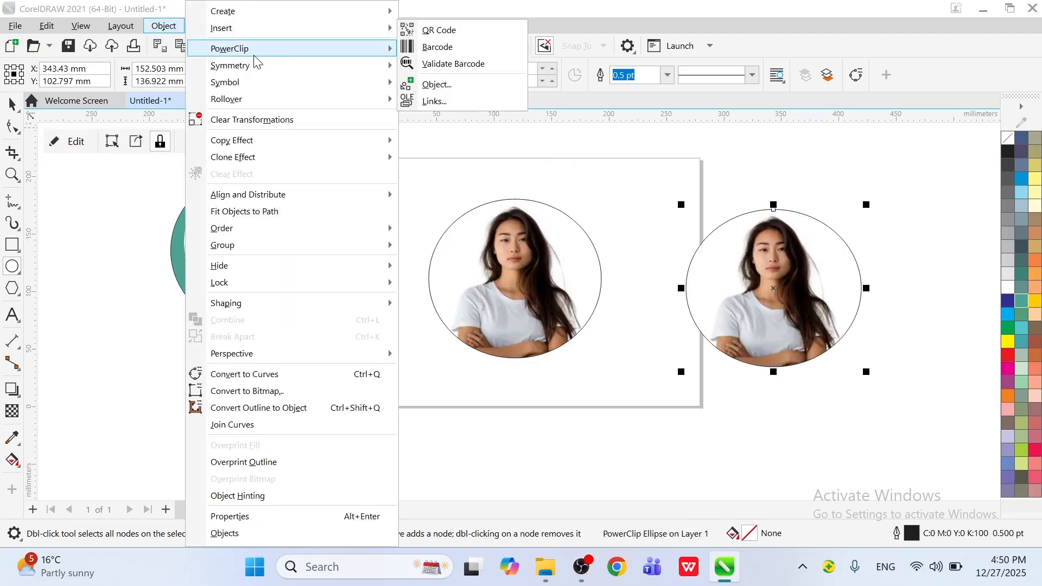
left_click(651, 188)
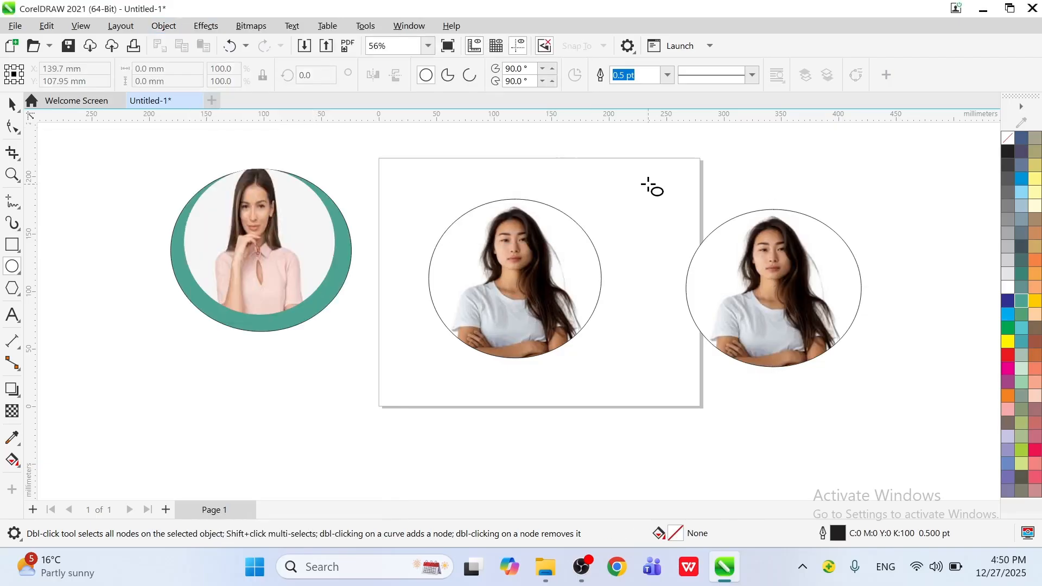
left_click(205, 26)
mouse_move(163, 26)
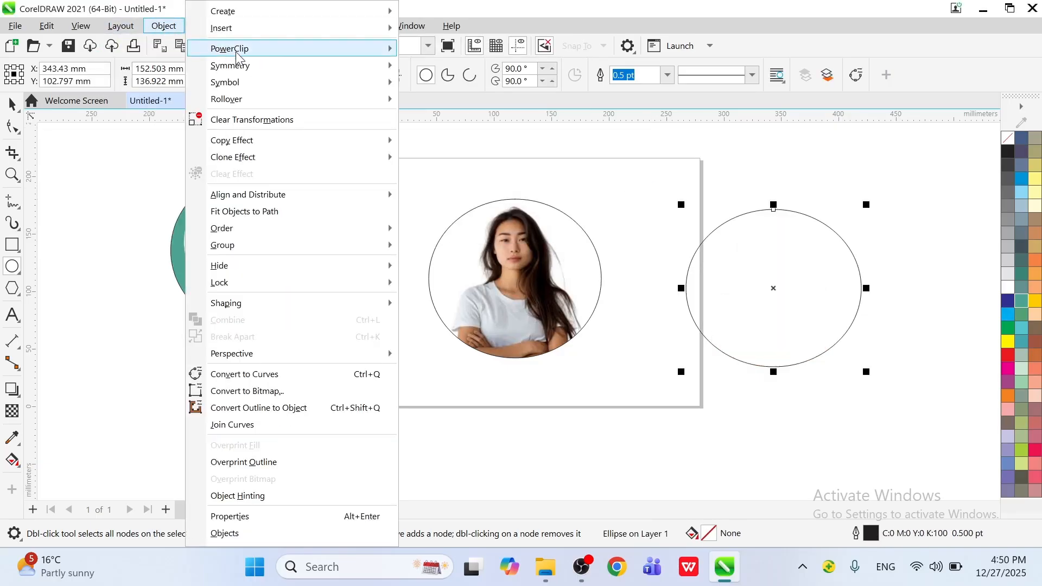
mouse_move(228, 48)
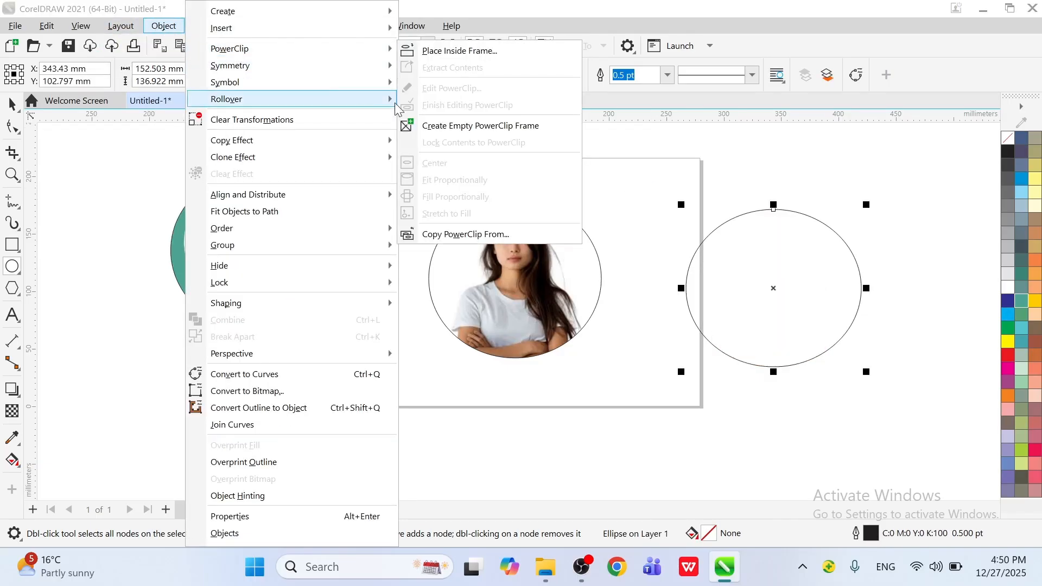
left_click(451, 127)
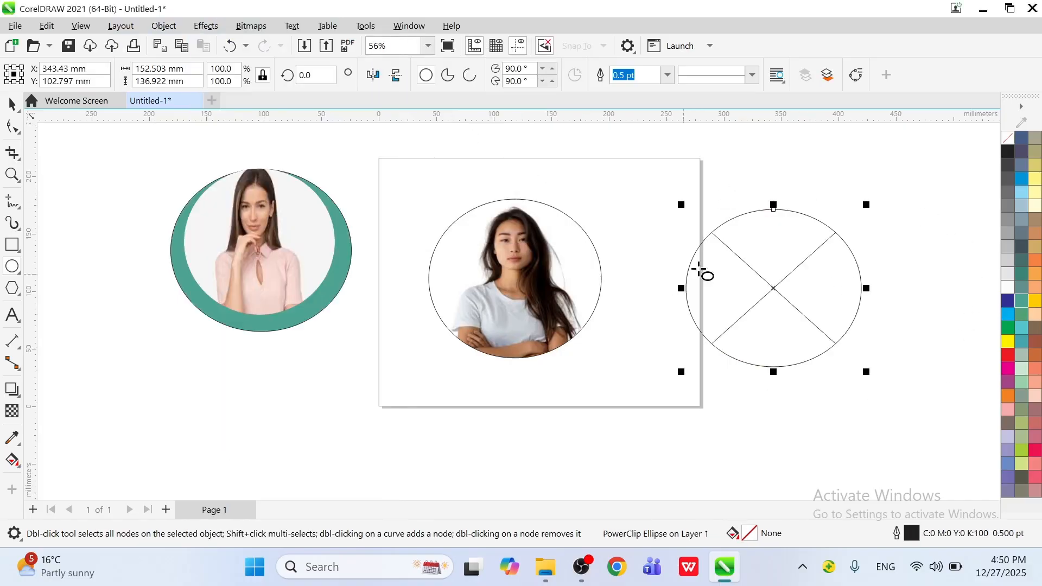
left_click(717, 411)
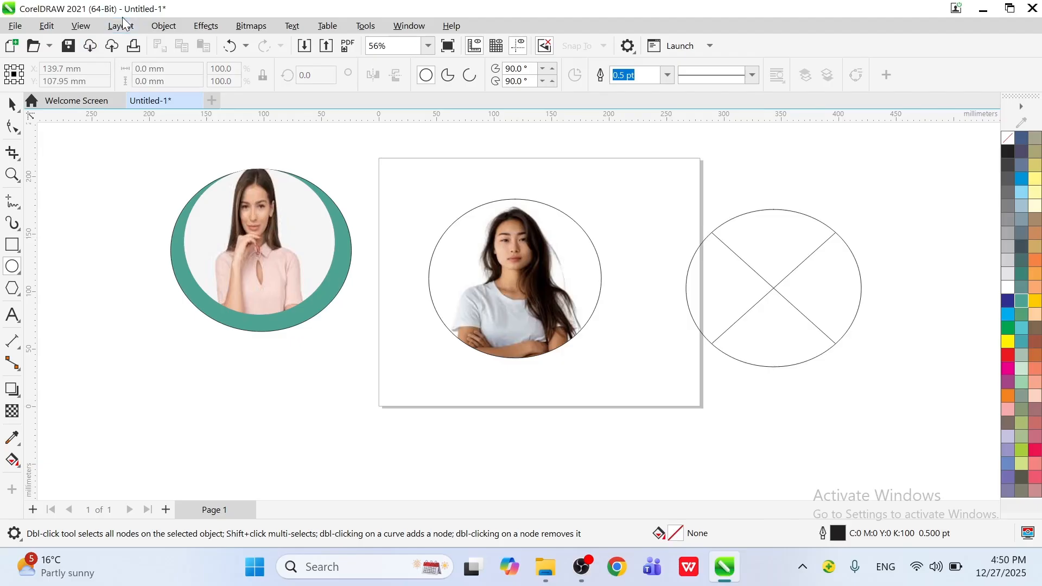
- Move the portrait ellipse and the teal sample frame off the page, placing the sample frame above the portrait
left_click(168, 27)
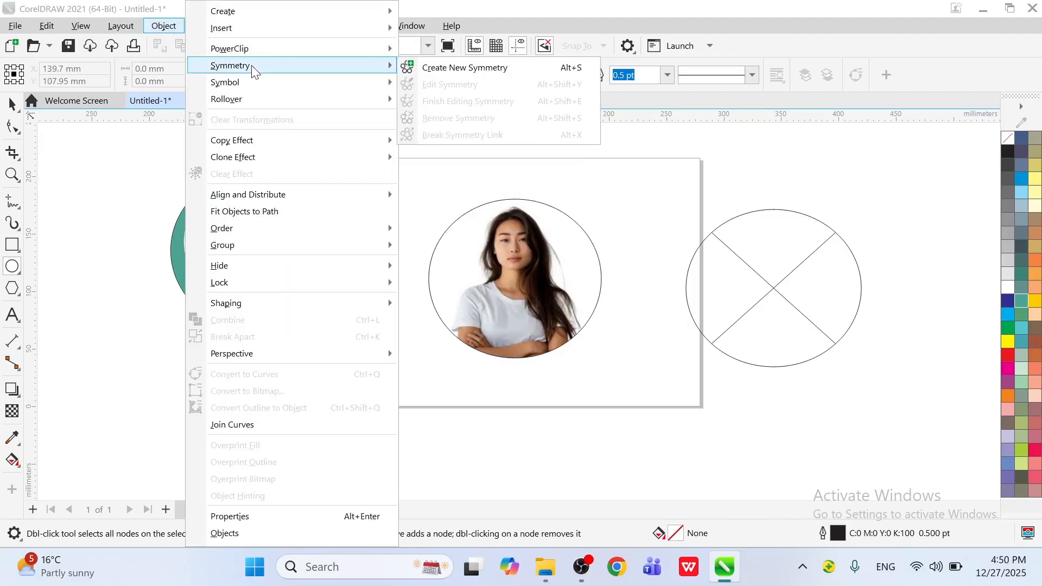
left_click(619, 230)
left_click(12, 103)
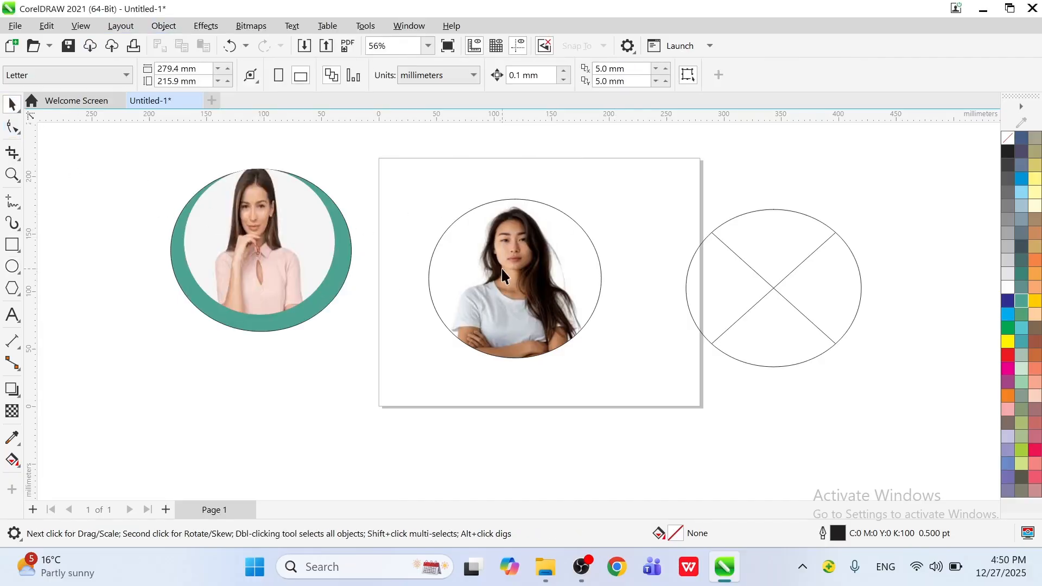
left_click_drag(502, 276, 139, 379)
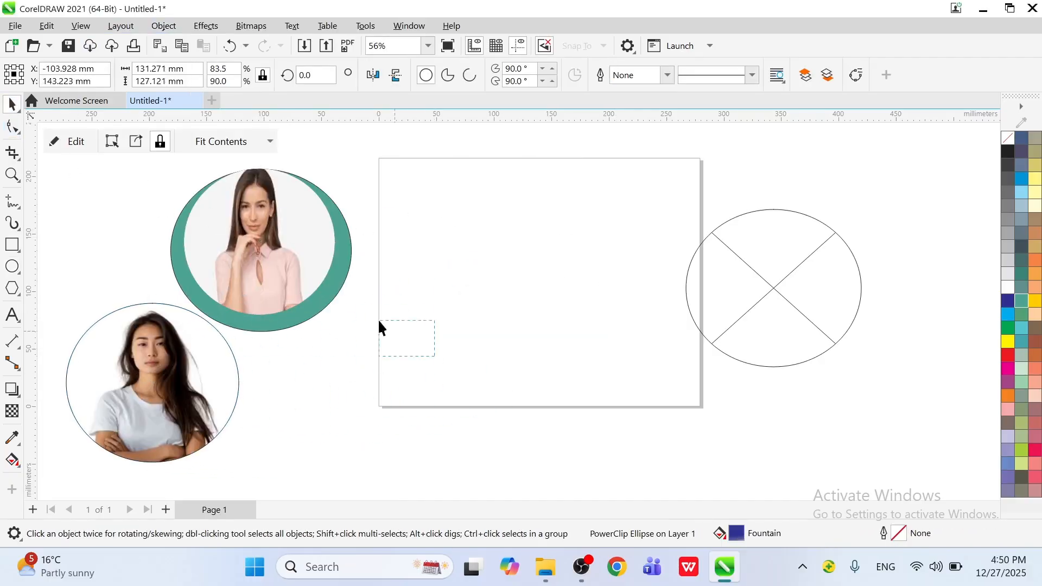
left_click_drag(379, 321, 121, 145)
left_click_drag(261, 259, 127, 219)
- Delete the empty PowerClip frame at the page's right edge
left_click(621, 203)
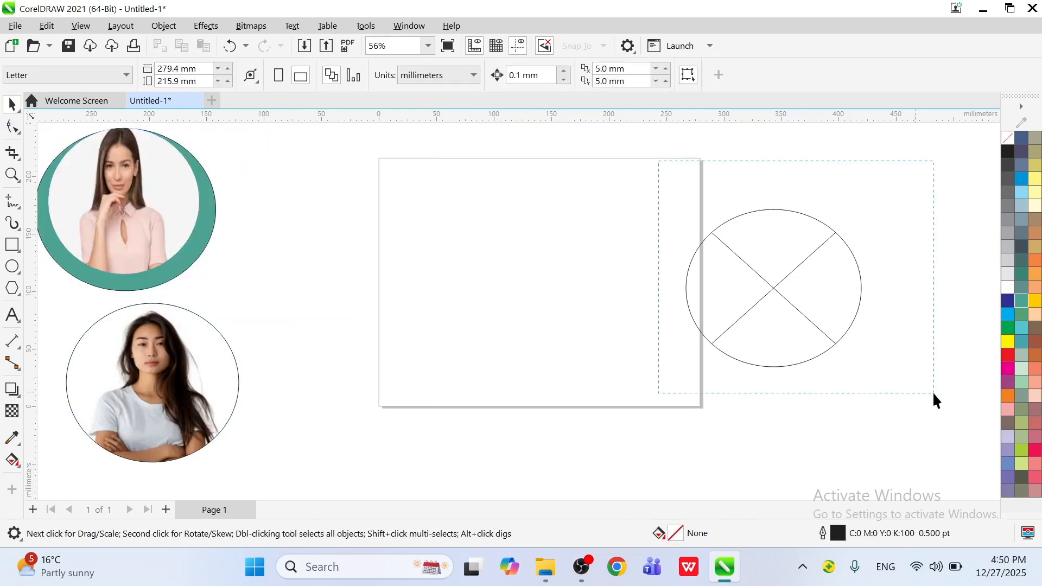
left_click_drag(933, 392, 947, 391)
key("Delete")
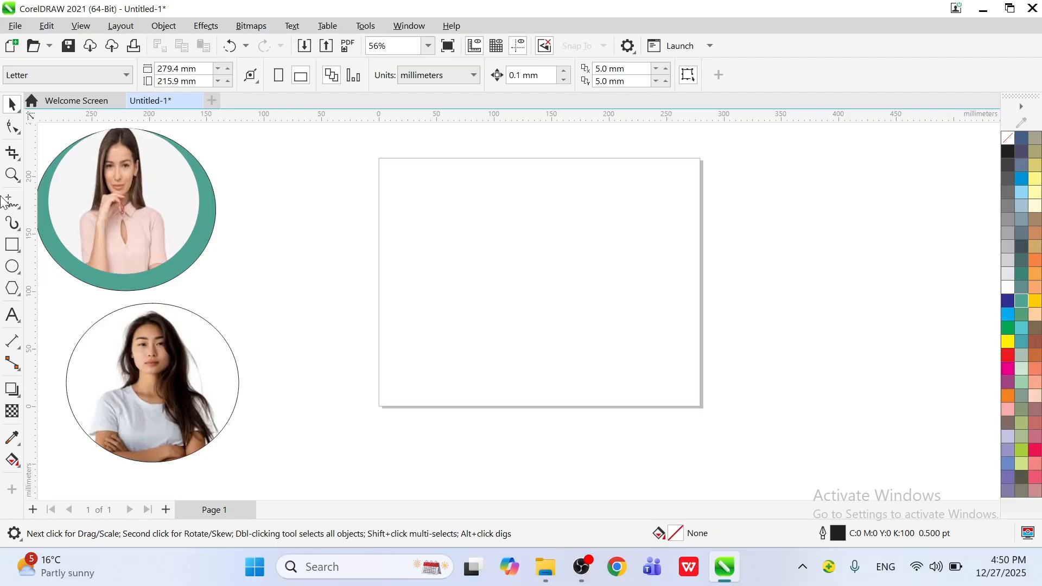
- Draw an ellipse about 139 × 133 mm on the page and place a duplicate to its right so that they overlap
left_click(12, 266)
left_click_drag(453, 242, 613, 396)
key("ctrl+d")
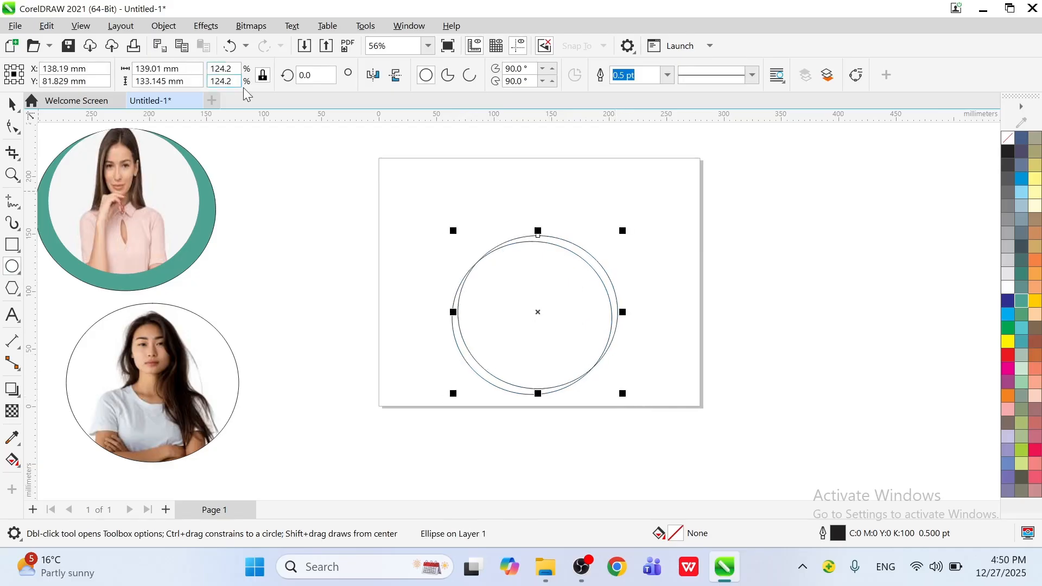
left_click_drag(539, 311, 624, 314)
left_click(415, 224)
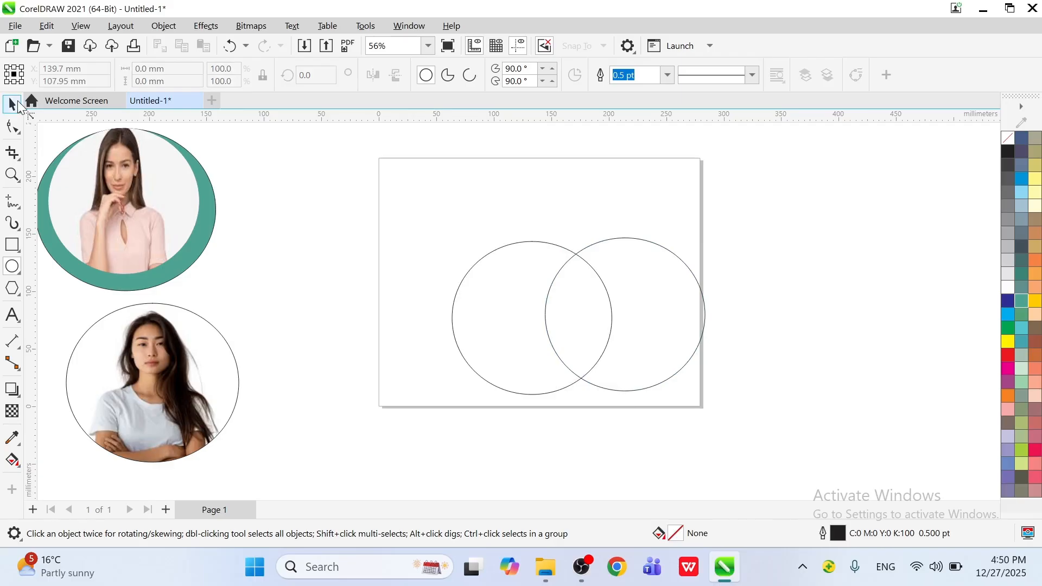
- Intersect the two overlapping ellipses and move the resulting leaf shape off the page to about X 387 mm, Y 83 mm
left_click(13, 104)
left_click_drag(733, 421, 736, 424)
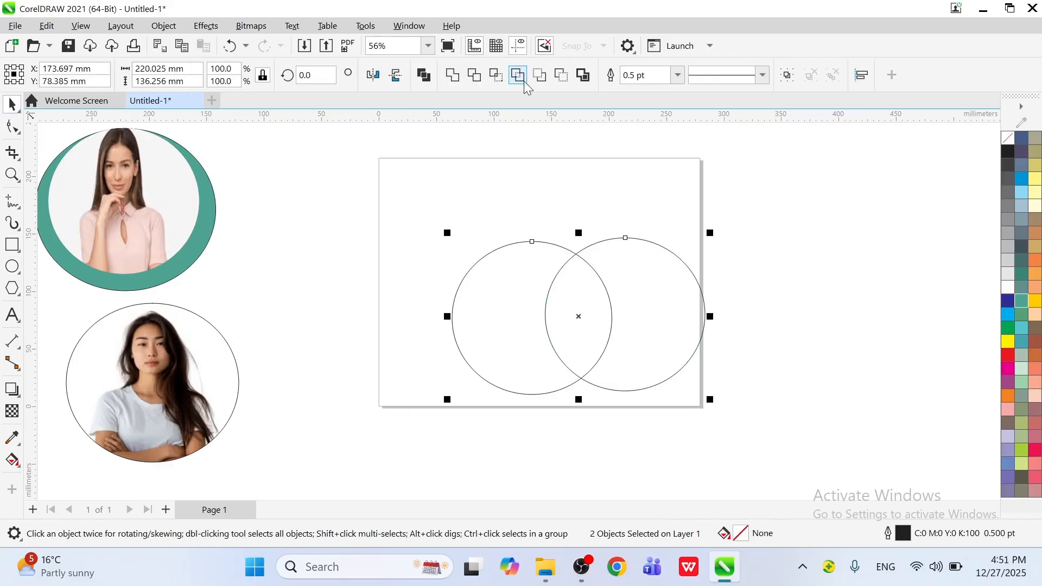
left_click(504, 78)
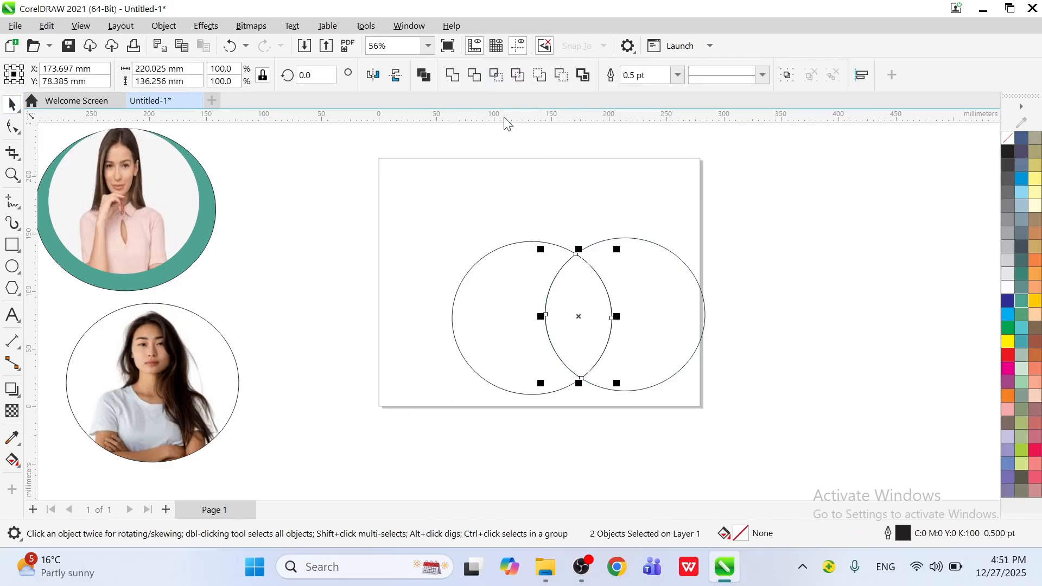
left_click_drag(580, 316, 825, 311)
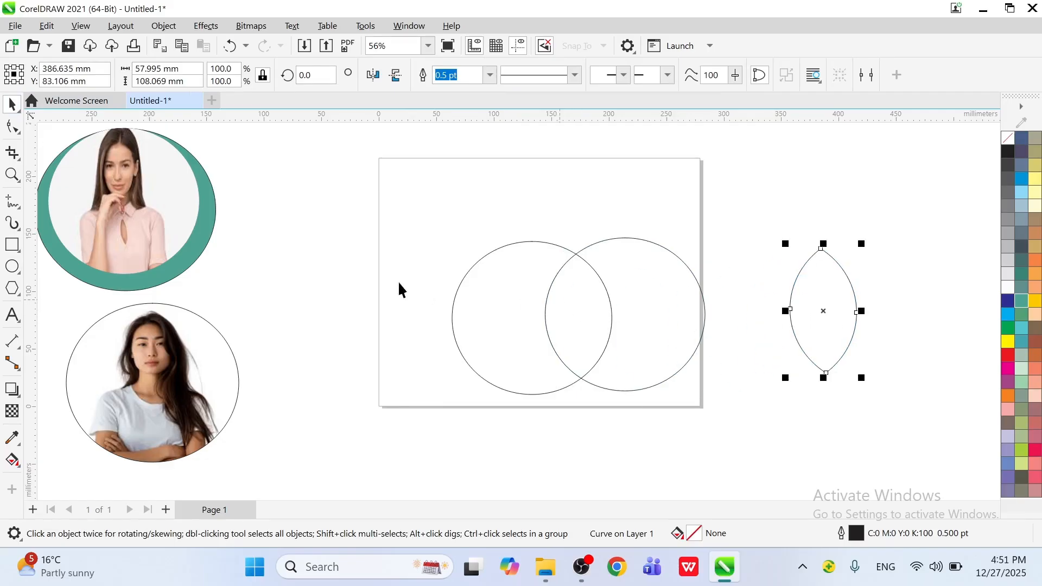
- Delete the two source ellipses and dismiss the USB device notification
left_click_drag(419, 205, 727, 428)
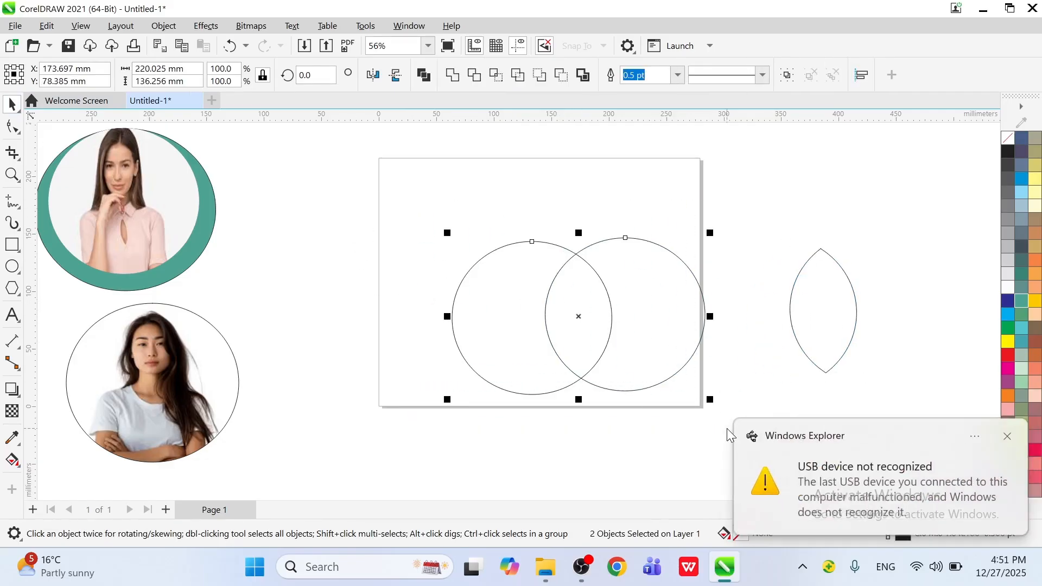
key("Delete")
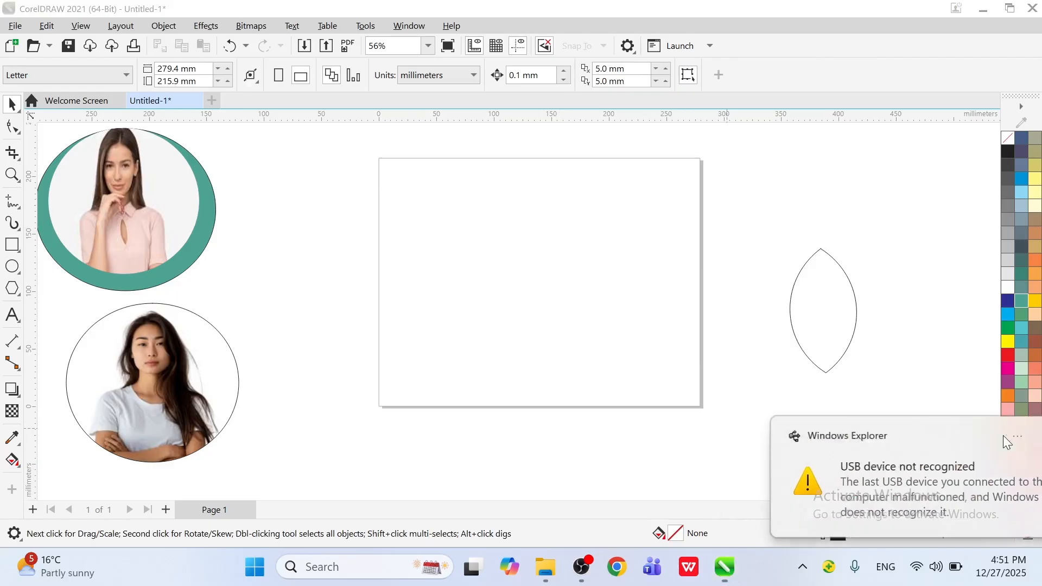
left_click(1006, 435)
- Move the leaf shape back onto the page at about X 185 mm, Y 124 mm
left_click(815, 333)
left_click_drag(805, 324, 593, 262)
left_click(593, 262)
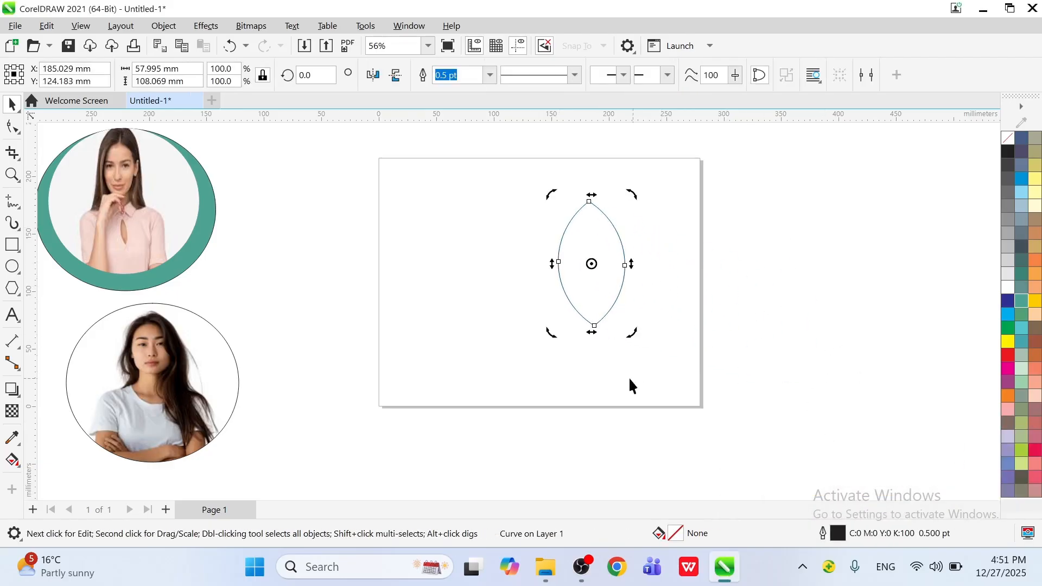
left_click(814, 334)
left_click(598, 315)
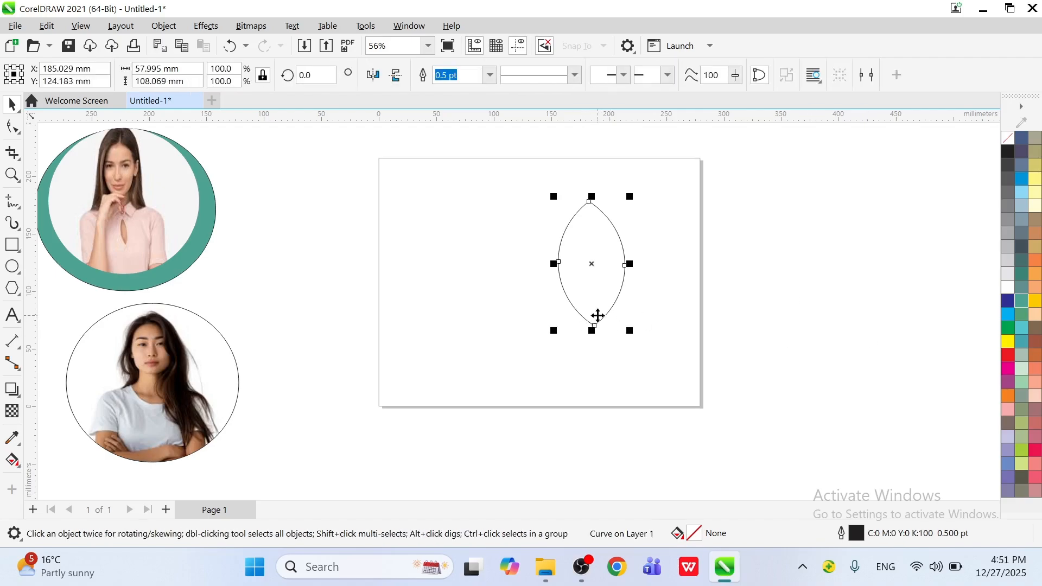
- Give the leaf shape a rectangular fountain fill running from purple at the centre to black at the edges
left_click(12, 460)
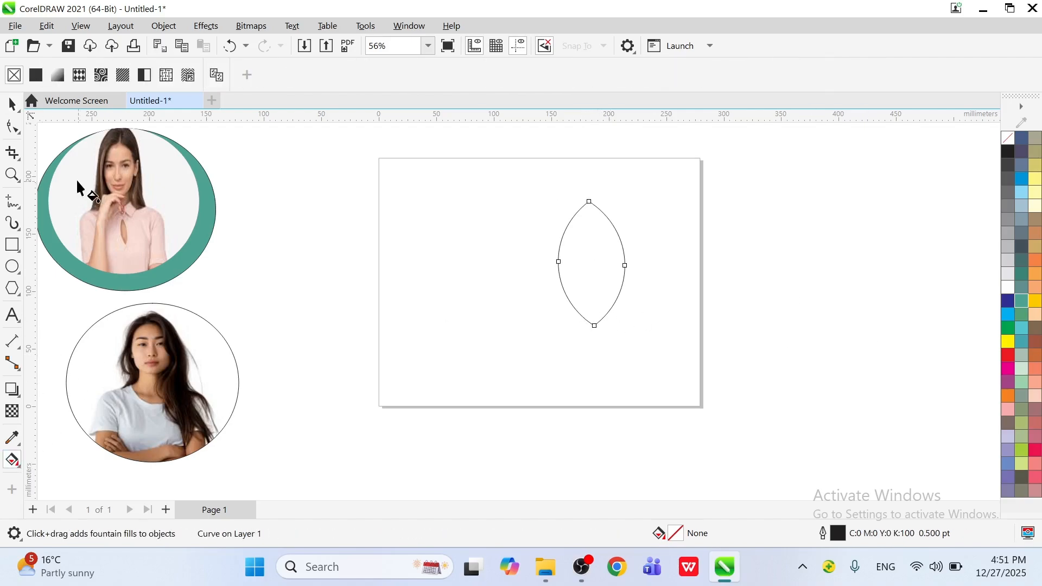
left_click(57, 74)
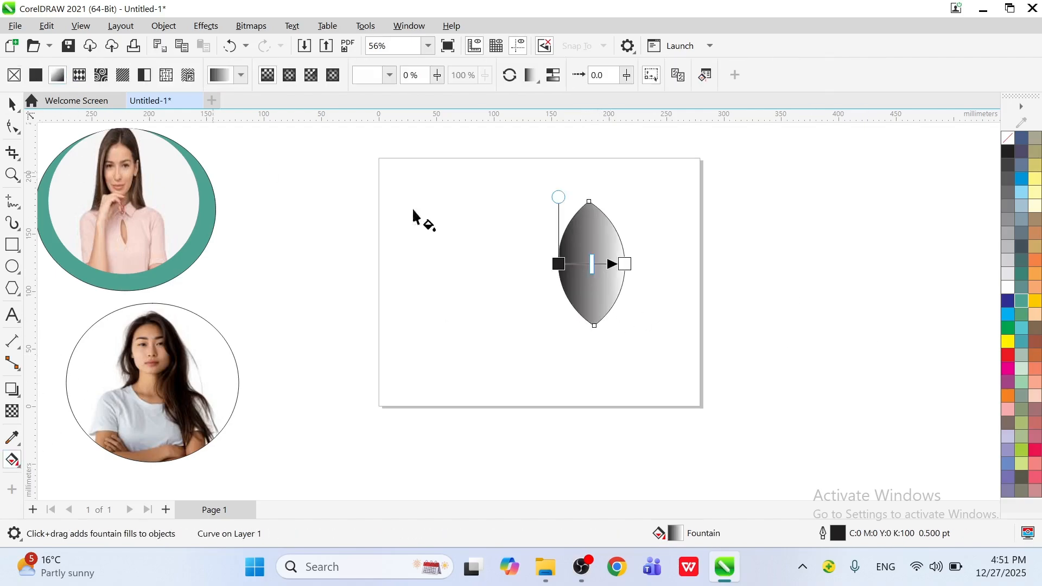
left_click(1008, 355)
left_click(309, 77)
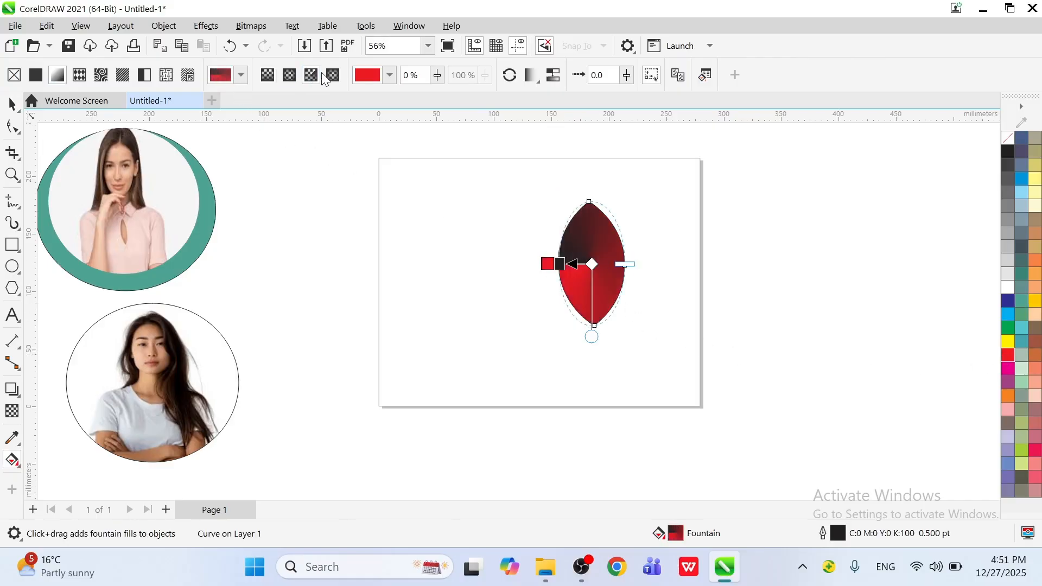
left_click(333, 76)
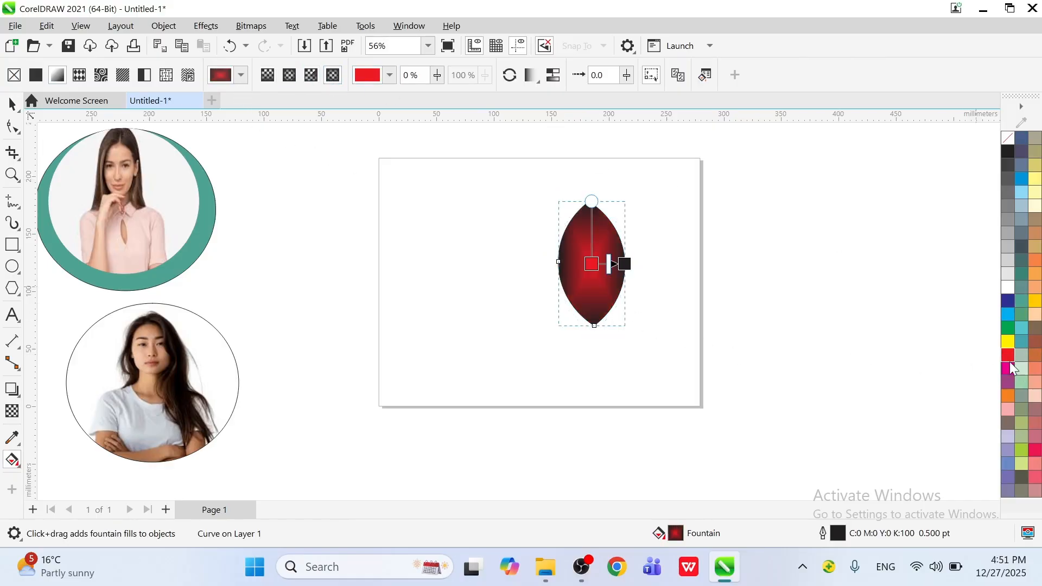
left_click(1007, 384)
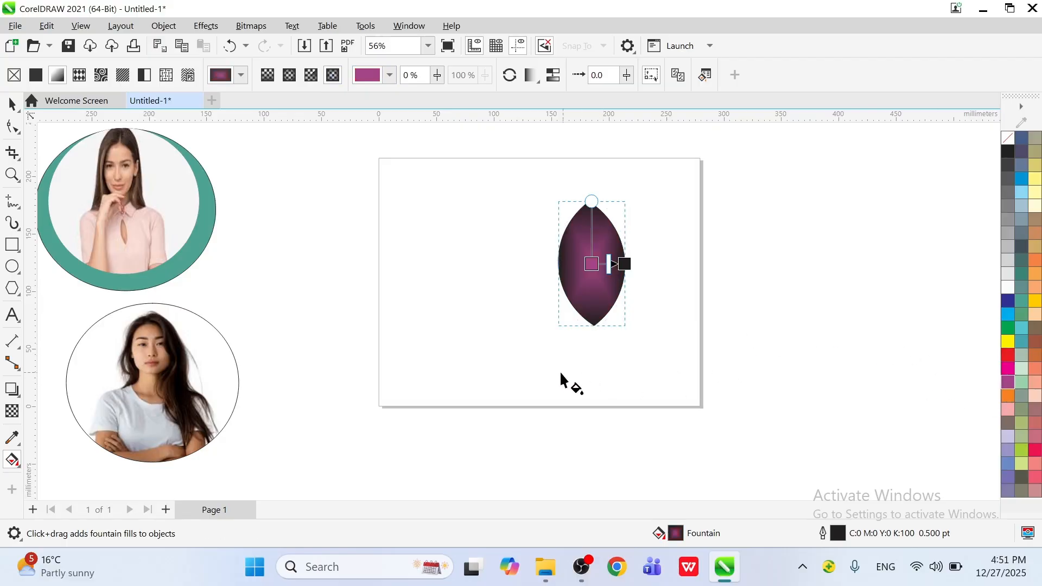
left_click(571, 332)
left_click(588, 289)
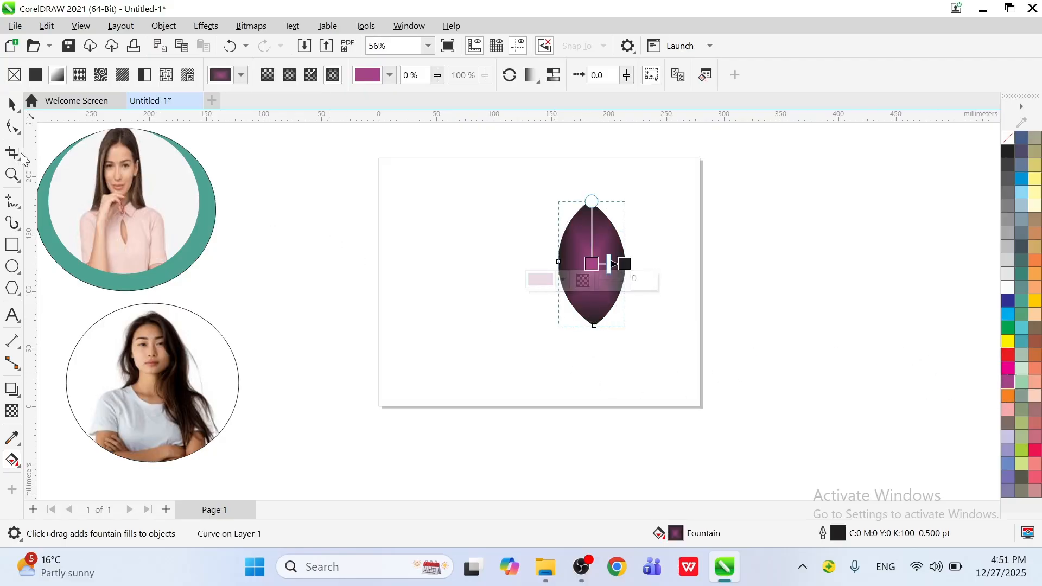
- Set the leaf's rotation centre just below its lower tip and make a copy rotated about 28° clockwise around it
left_click(12, 104)
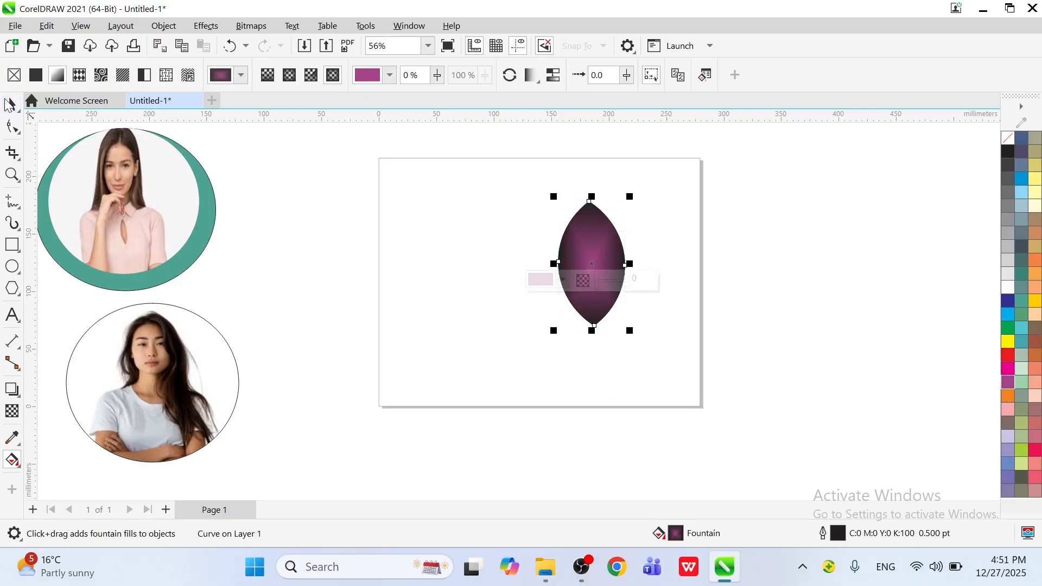
left_click(593, 266)
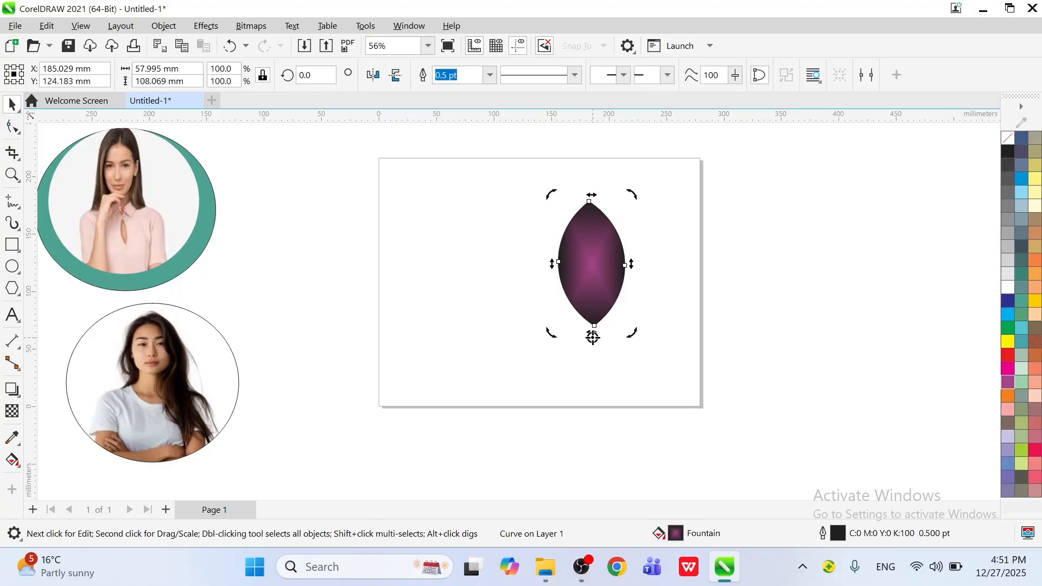
left_click_drag(635, 193, 670, 256)
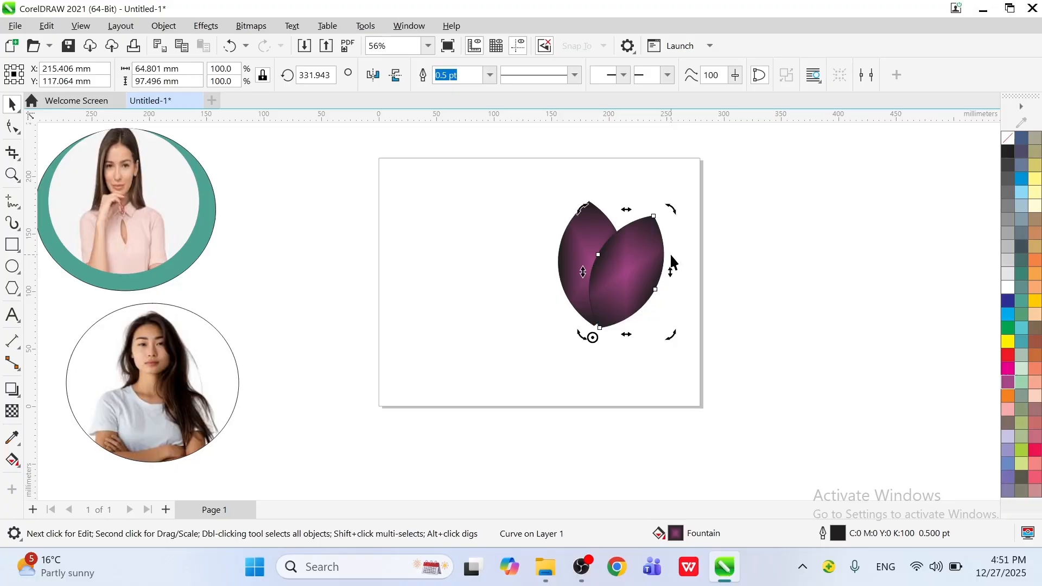
- Repeat the rotated duplication around the same centre until 13 petals complete the flower
key("ctrl+r")
key("ctrl+r")
key("ctrl+r")
key("ctrl+r")
key("ctrl+r")
key("ctrl+r")
key("ctrl+r")
key("ctrl+r")
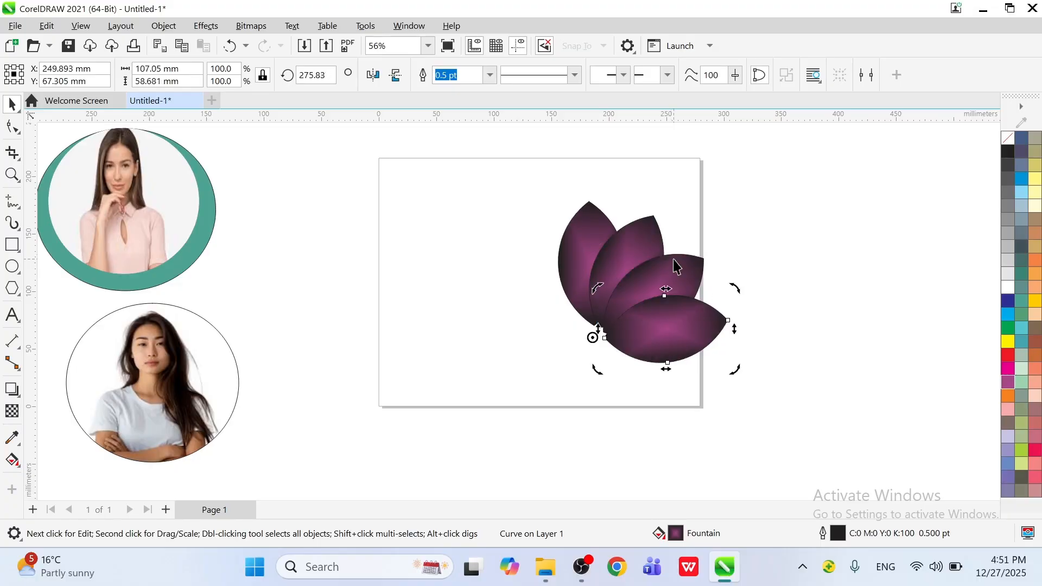
key("ctrl+r")
key("ctrl+r")
key("ctrl+r")
left_click(806, 287)
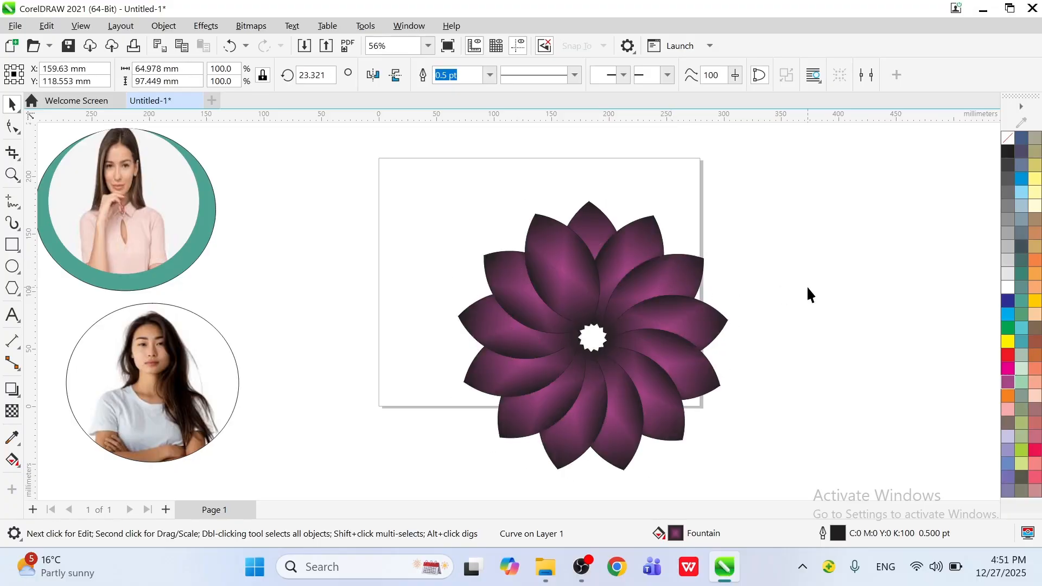
- Group all the petals, scale the flower down to about 105 × 104 mm and place it at about X 75 mm, Y 120 mm
left_click_drag(428, 167, 864, 479)
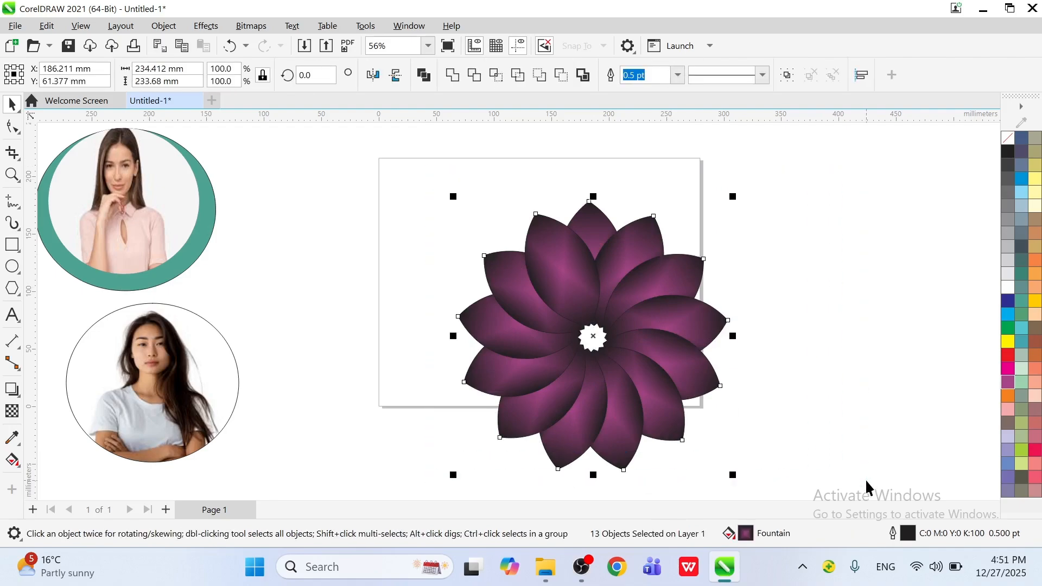
key("ctrl+g")
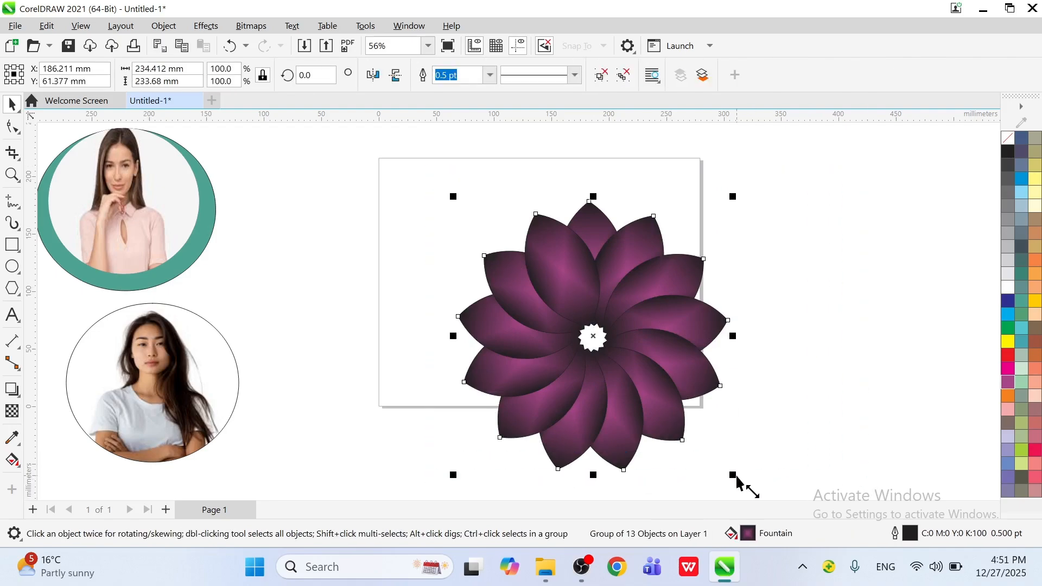
left_click_drag(736, 478, 582, 324)
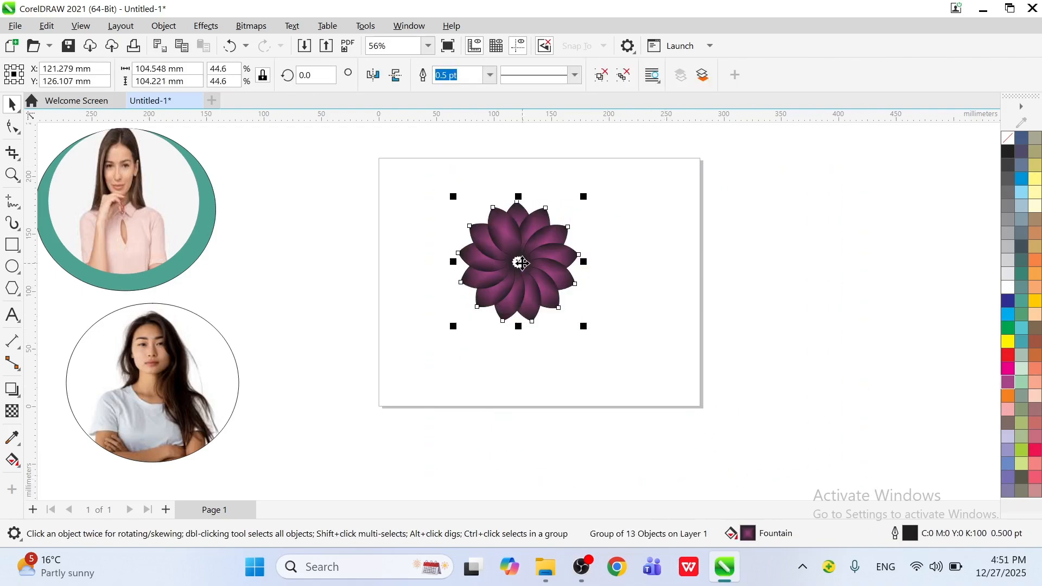
left_click_drag(521, 262, 468, 269)
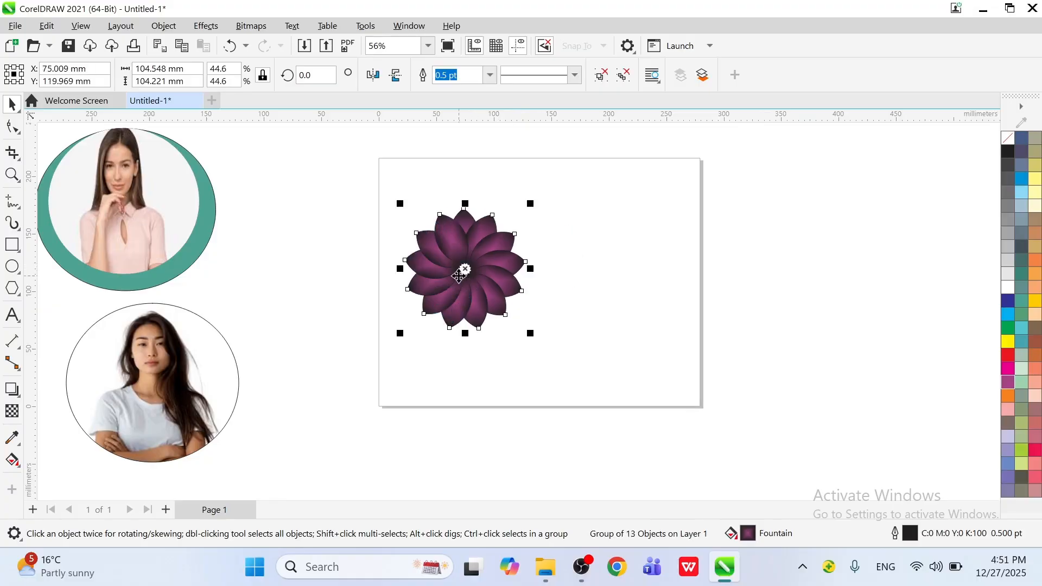
- Create a new symmetry from the flower group with three mirror lines
left_click(163, 26)
mouse_move(234, 65)
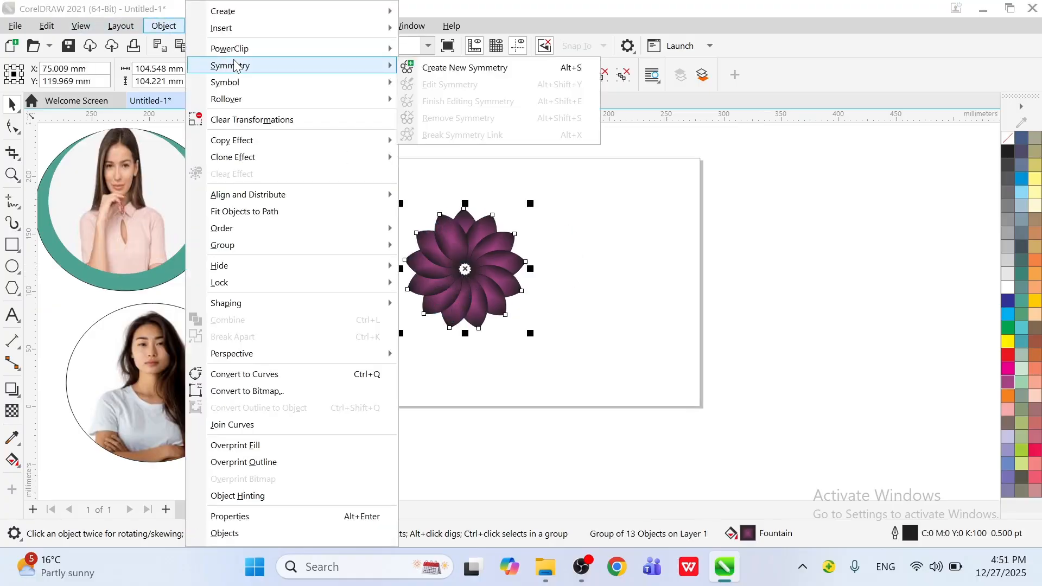
left_click(465, 67)
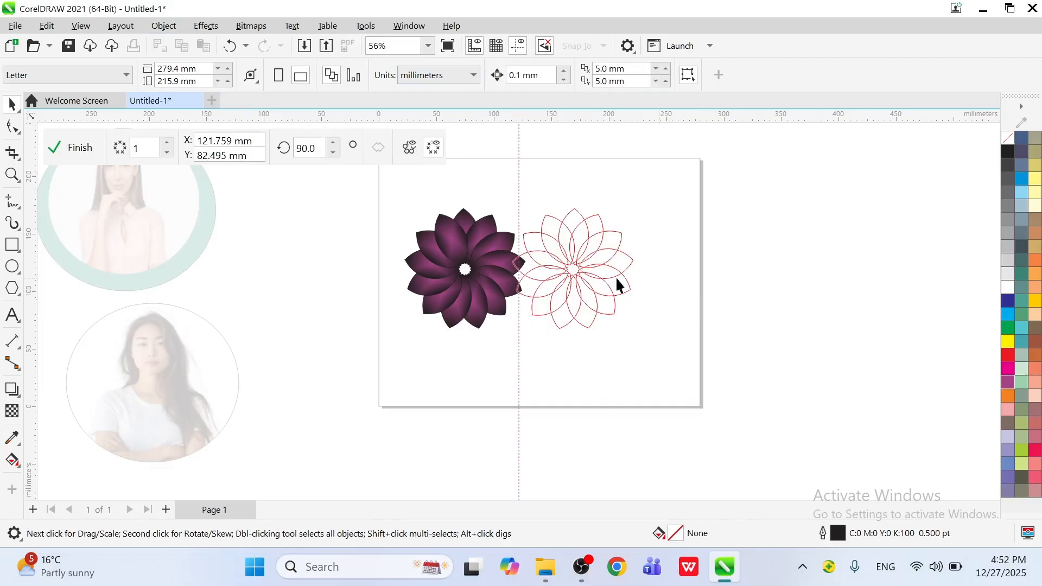
left_click(167, 143)
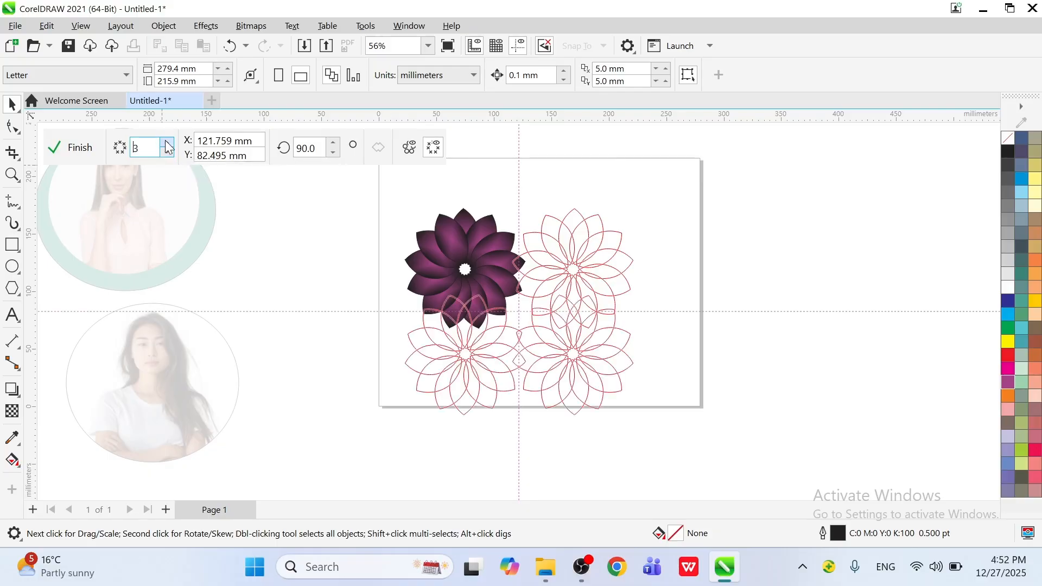
left_click(167, 143)
left_click(167, 143)
left_click(167, 152)
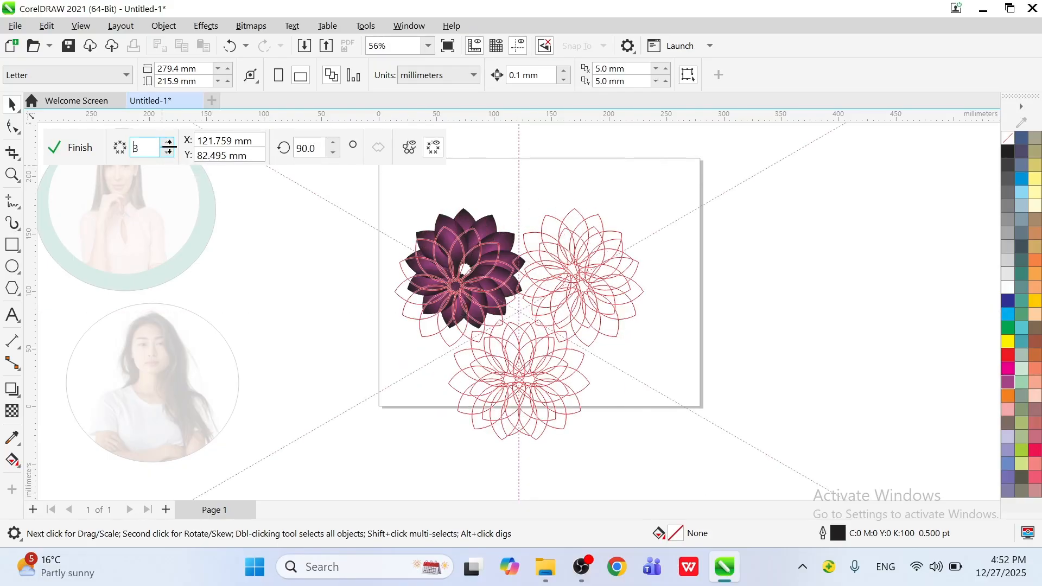
- Try the symmetry with up to 12 mirror lines and return it to three
left_click(168, 143)
left_click(167, 143)
left_click(167, 143)
left_click(167, 142)
left_click(167, 142)
left_click(167, 142)
left_click(167, 142)
left_click(167, 142)
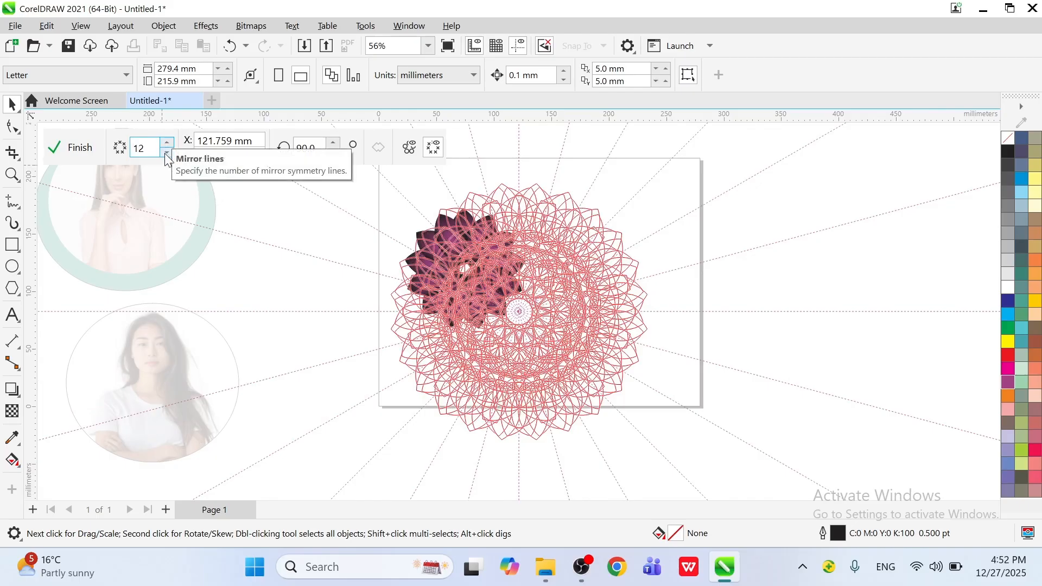
left_click(167, 153)
left_click(167, 153)
left_click(167, 153)
left_click(167, 153)
left_click(168, 153)
left_click(168, 153)
left_click(167, 153)
left_click(168, 153)
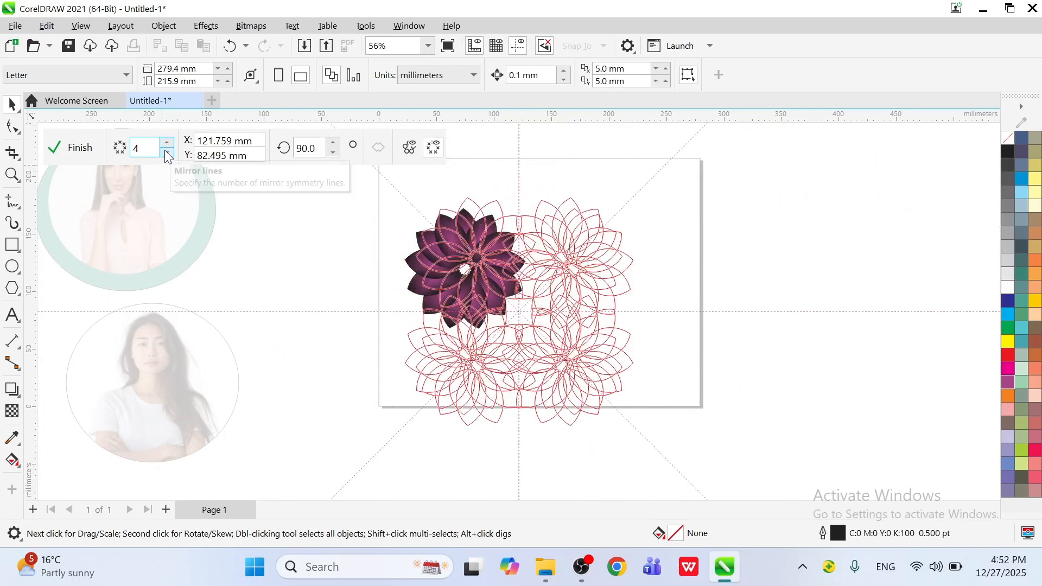
left_click(167, 153)
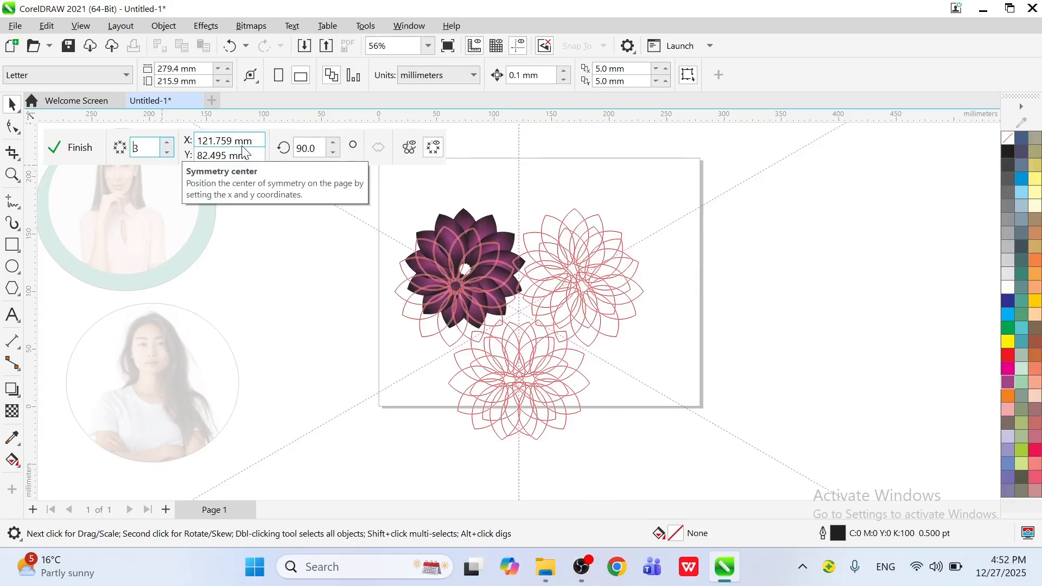
- Rotate the mirror lines to 100°, preview the mirrored flowers with their full fills and finish the symmetry
left_click(334, 142)
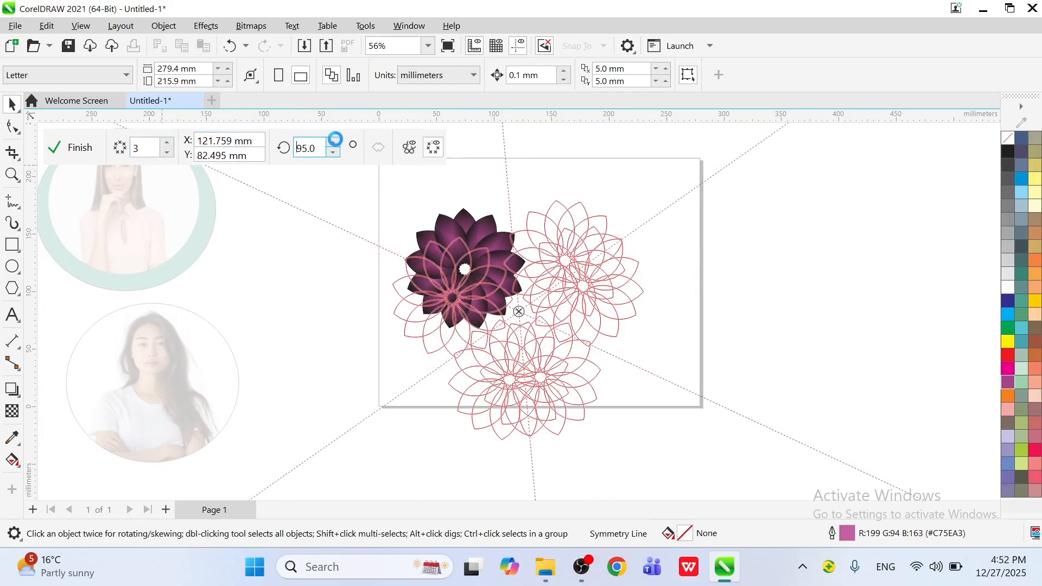
left_click(333, 142)
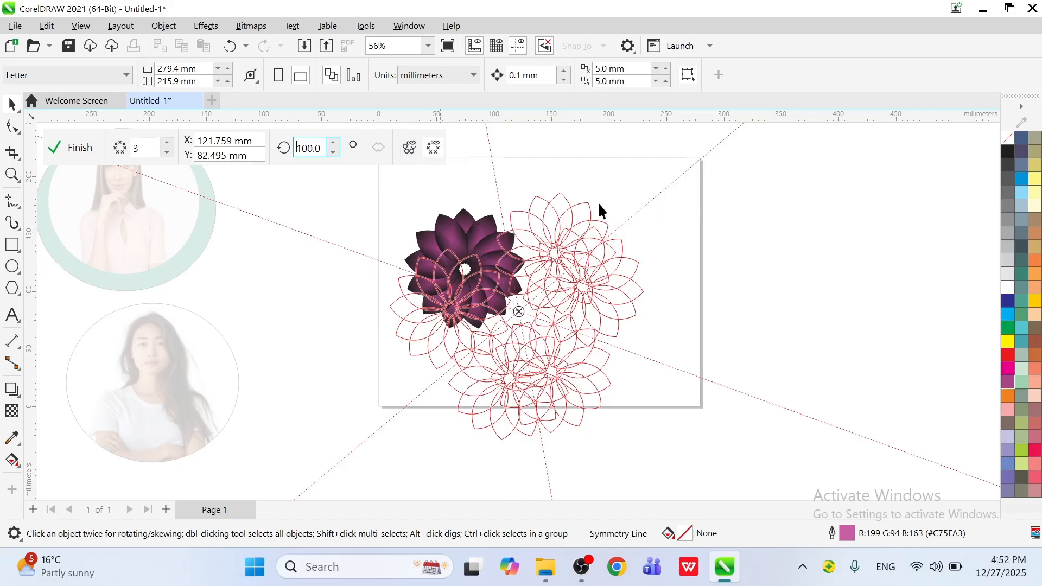
left_click(408, 148)
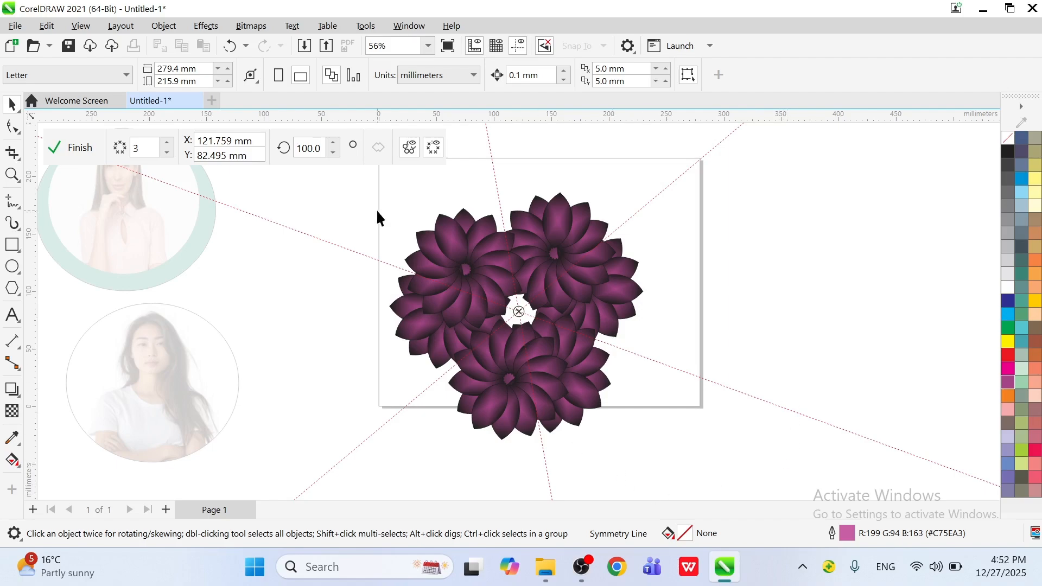
left_click(63, 142)
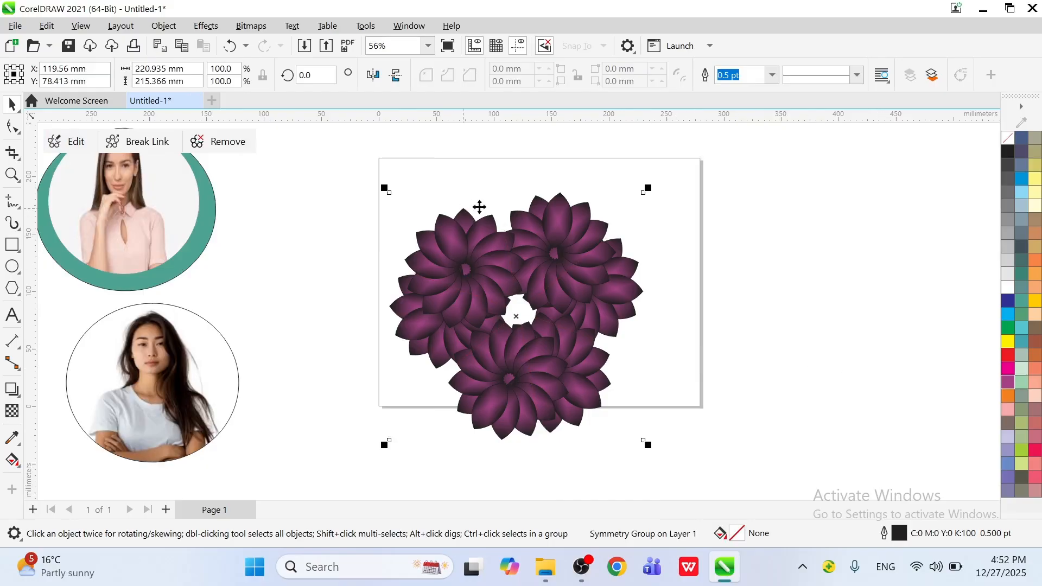
- Reopen the flower symmetry group for editing, toggle the full-fill preview off and on, and finish editing
left_click(549, 279)
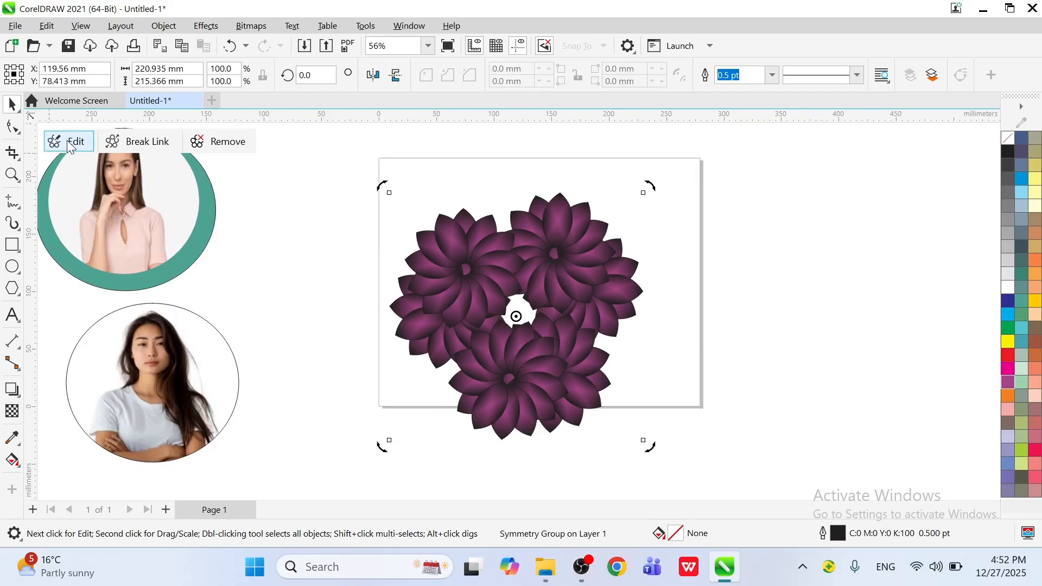
left_click(69, 145)
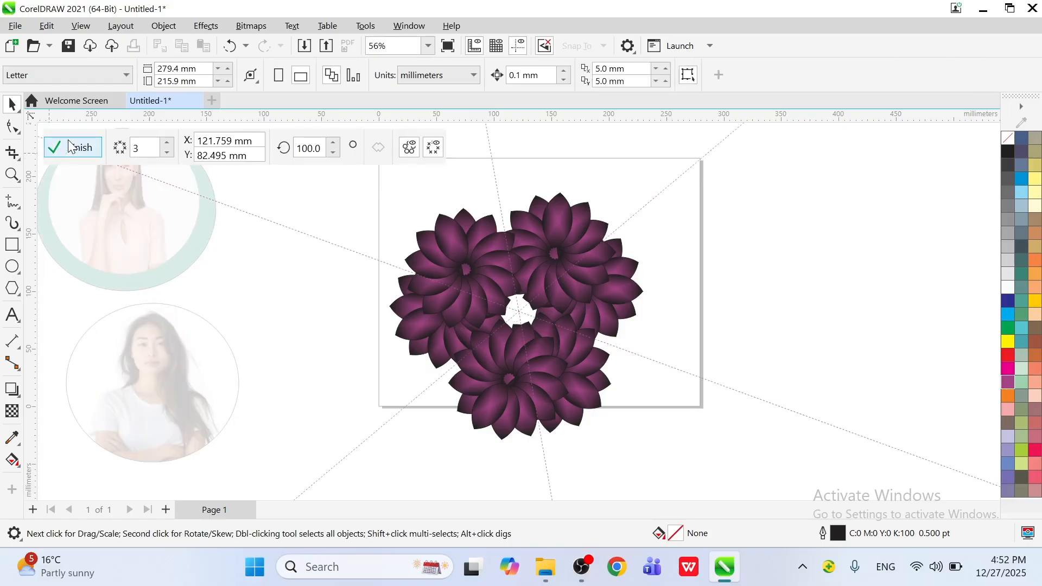
left_click(410, 148)
left_click(417, 152)
left_click(101, 147)
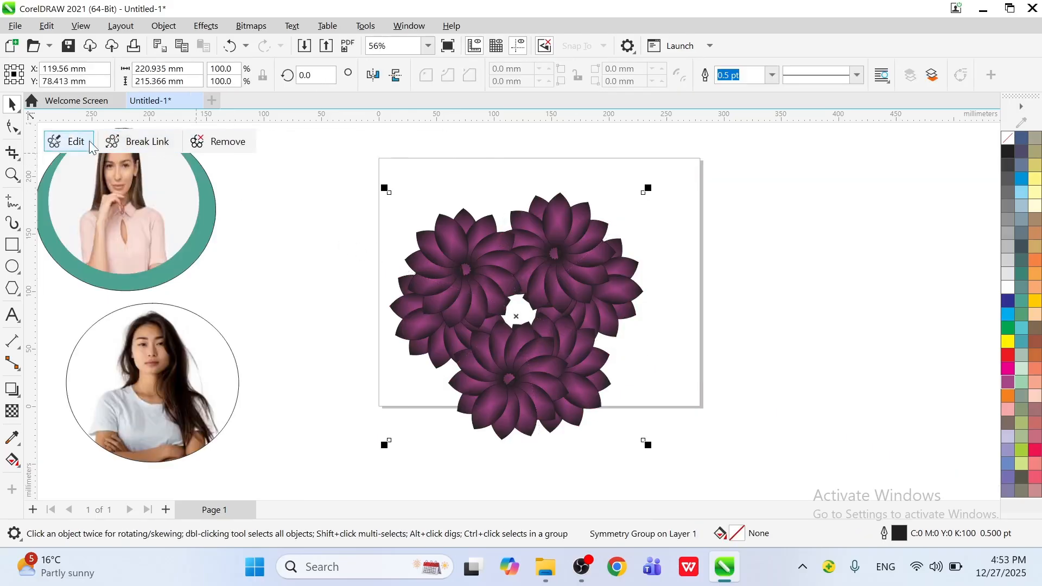
- Enter symmetry editing with the Edit Symmetry command and leave it with Finish Editing Symmetry
left_click(164, 26)
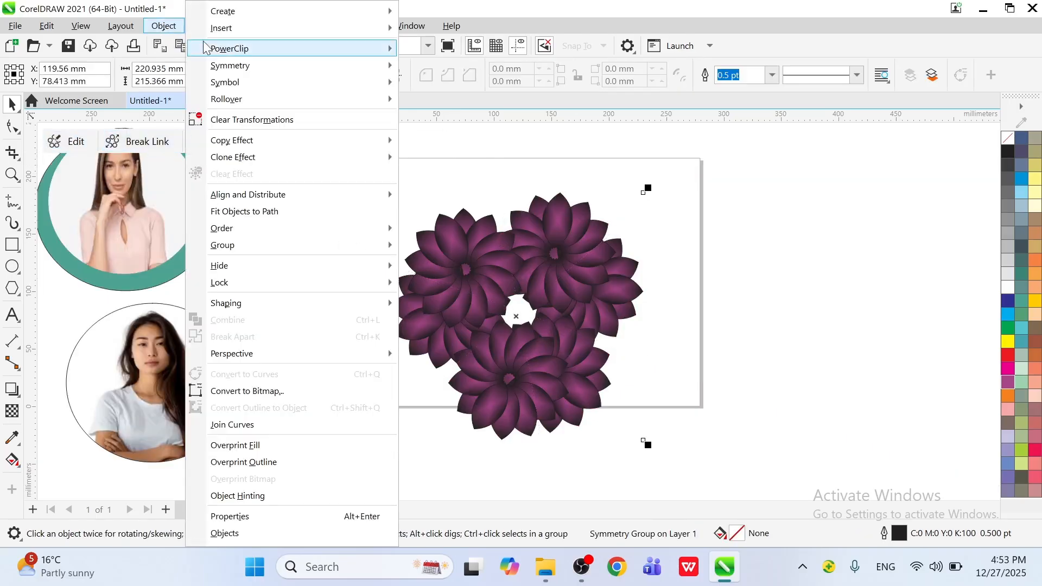
mouse_move(234, 66)
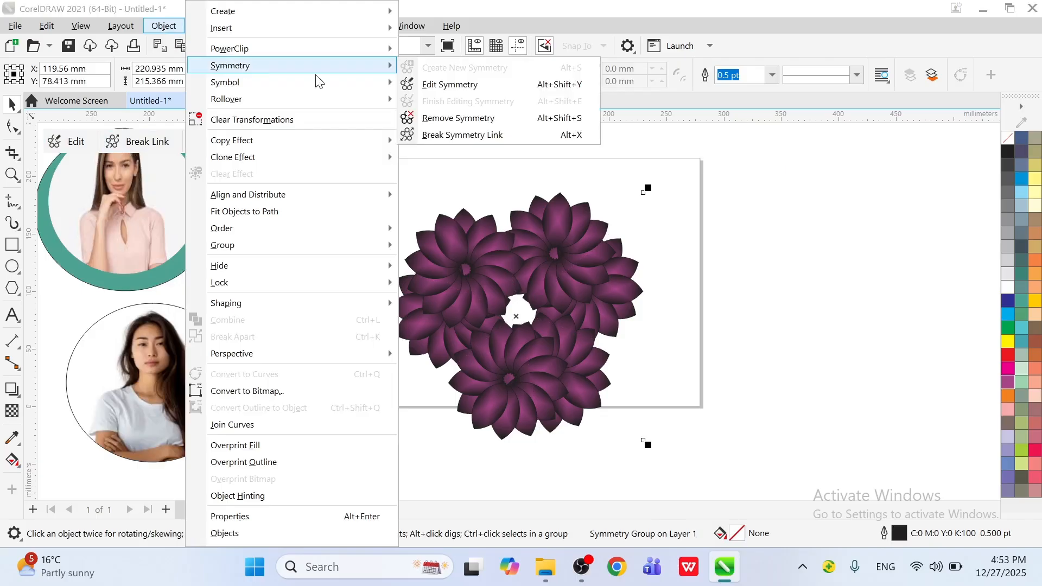
left_click(454, 87)
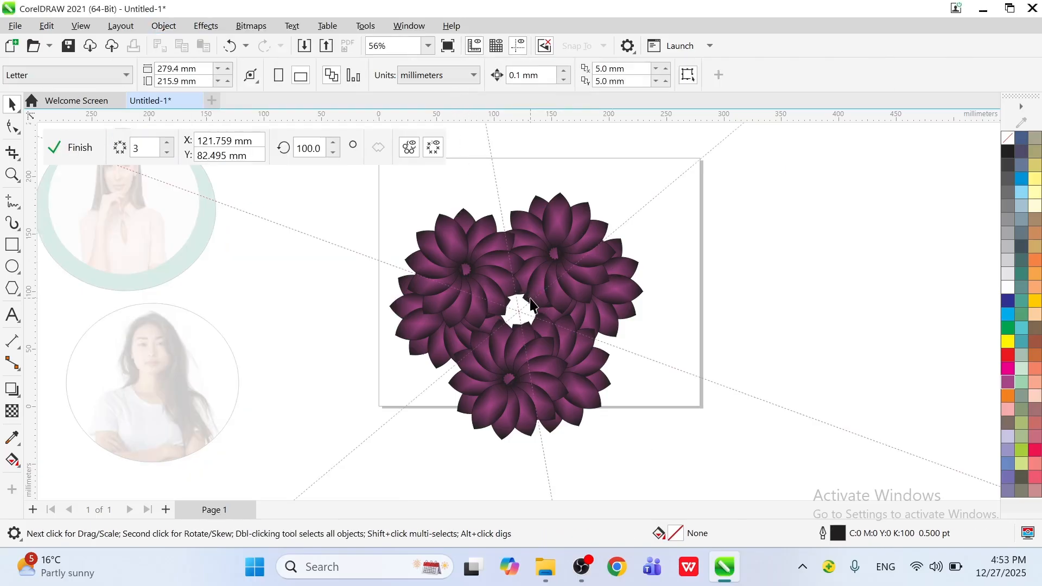
left_click(163, 26)
mouse_move(247, 61)
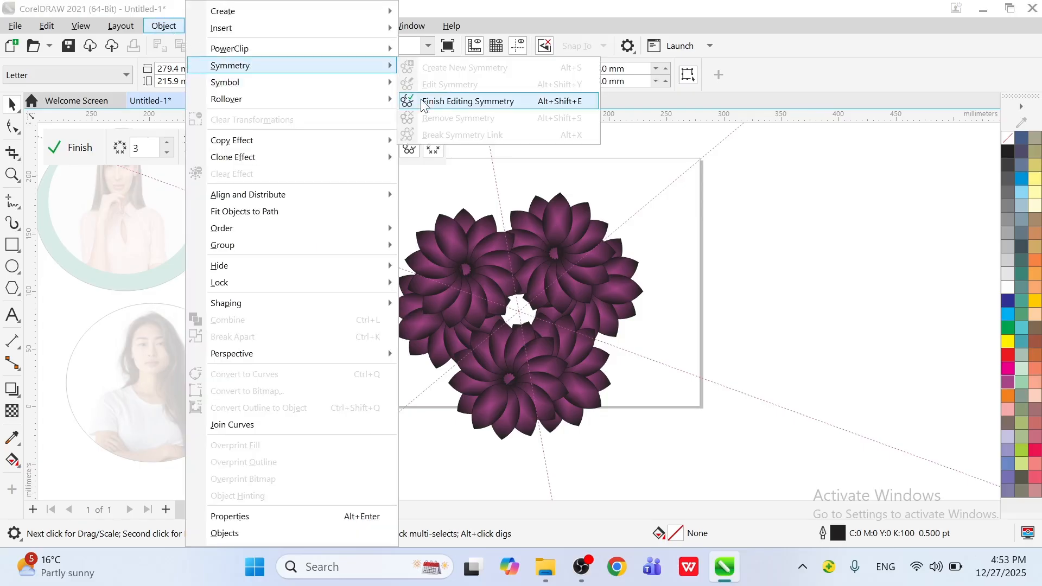
left_click(455, 102)
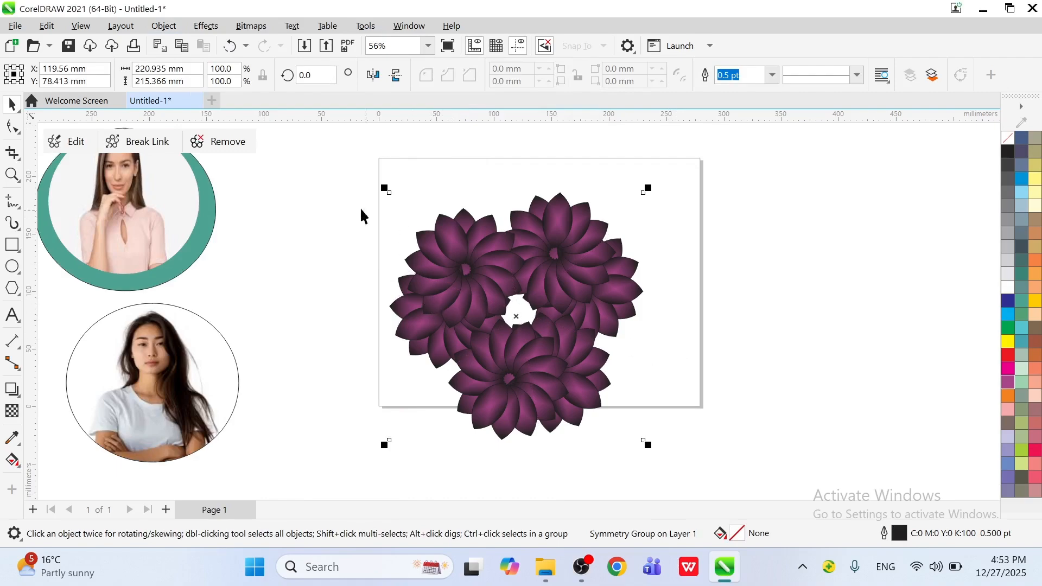
- Try the Remove Symmetry command on the flower symmetry group and undo the removal
left_click(179, 26)
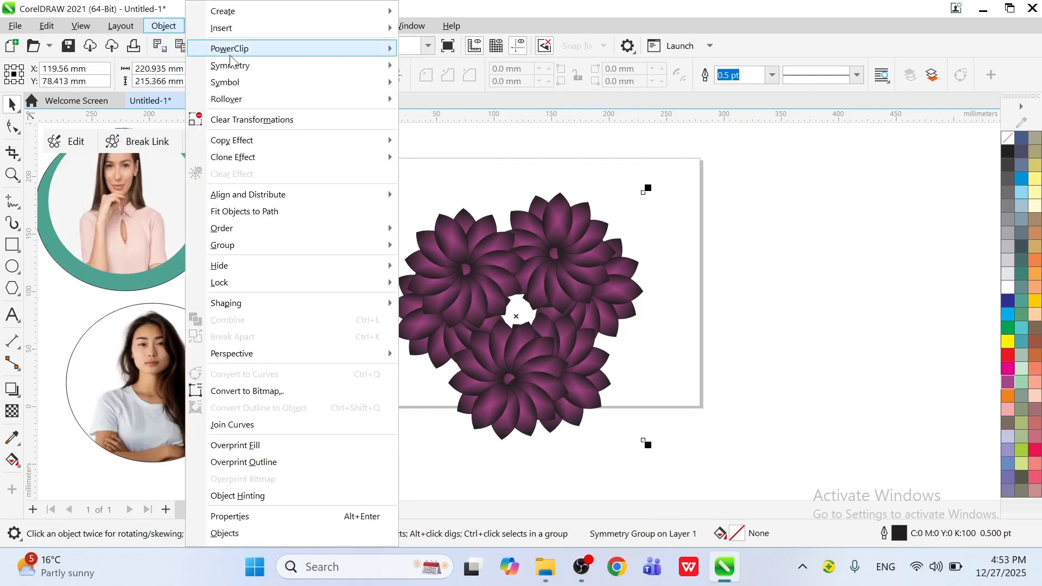
mouse_move(257, 67)
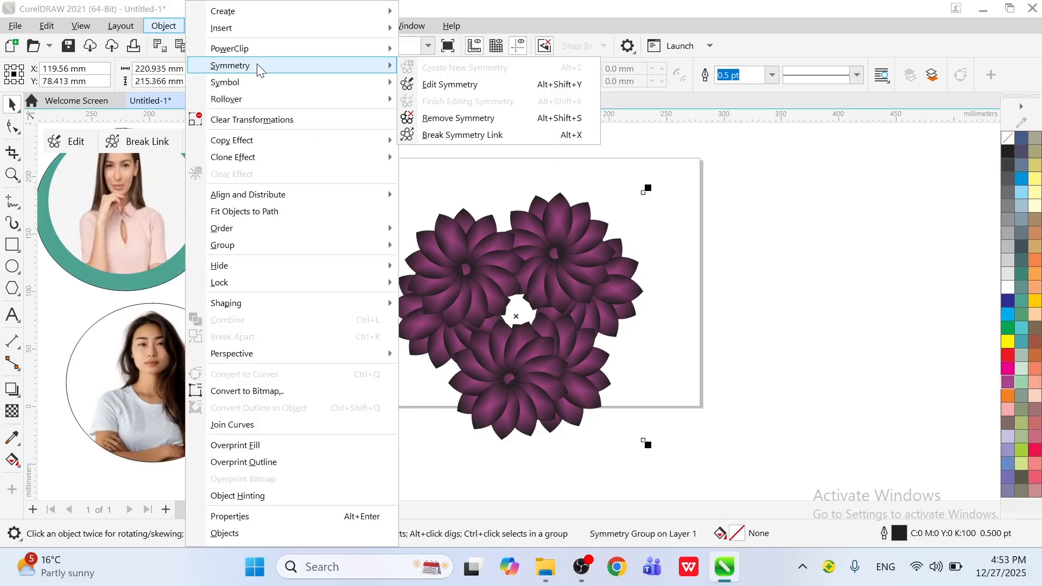
left_click(493, 119)
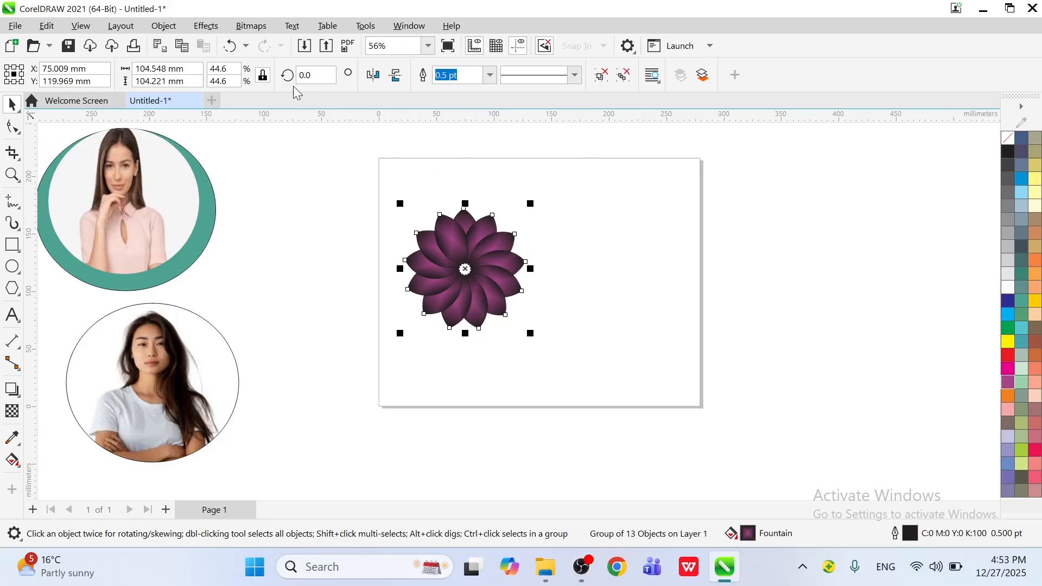
left_click(229, 45)
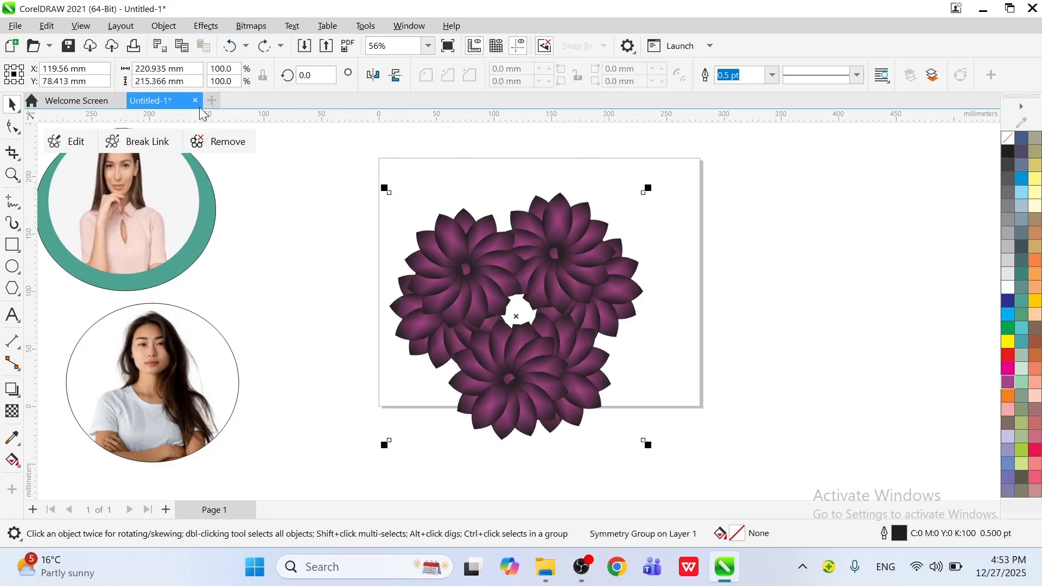
- Break the symmetry link of the flower group and move the resulting flowers slightly up and to the right on the page
left_click(164, 25)
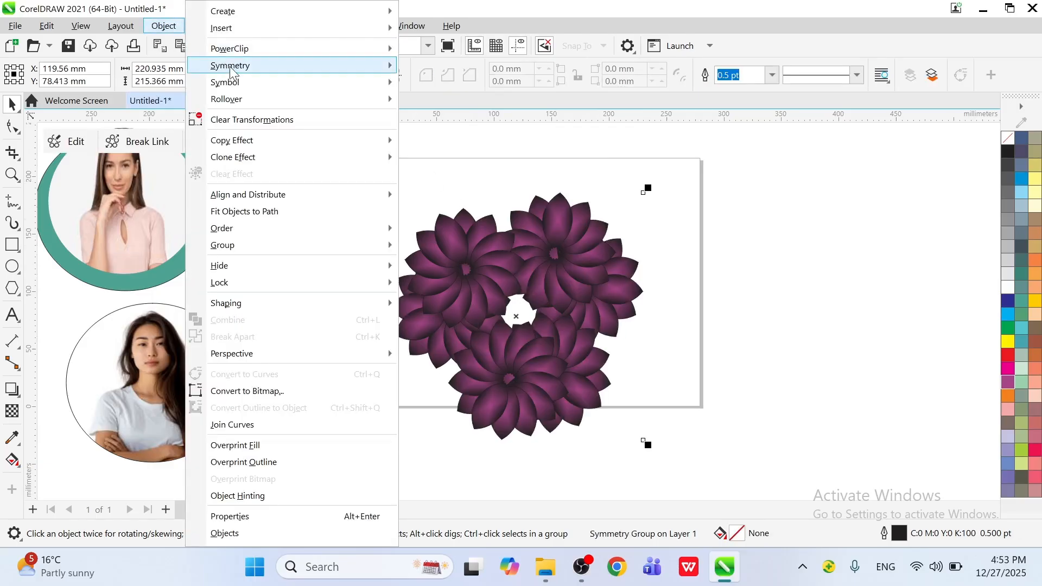
mouse_move(231, 67)
left_click(467, 139)
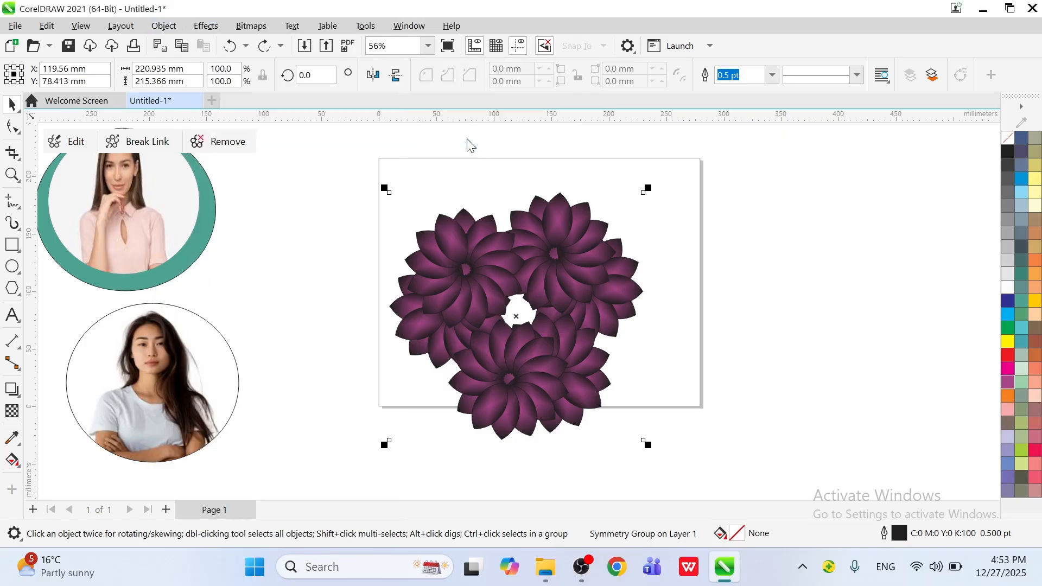
left_click_drag(563, 262, 588, 245)
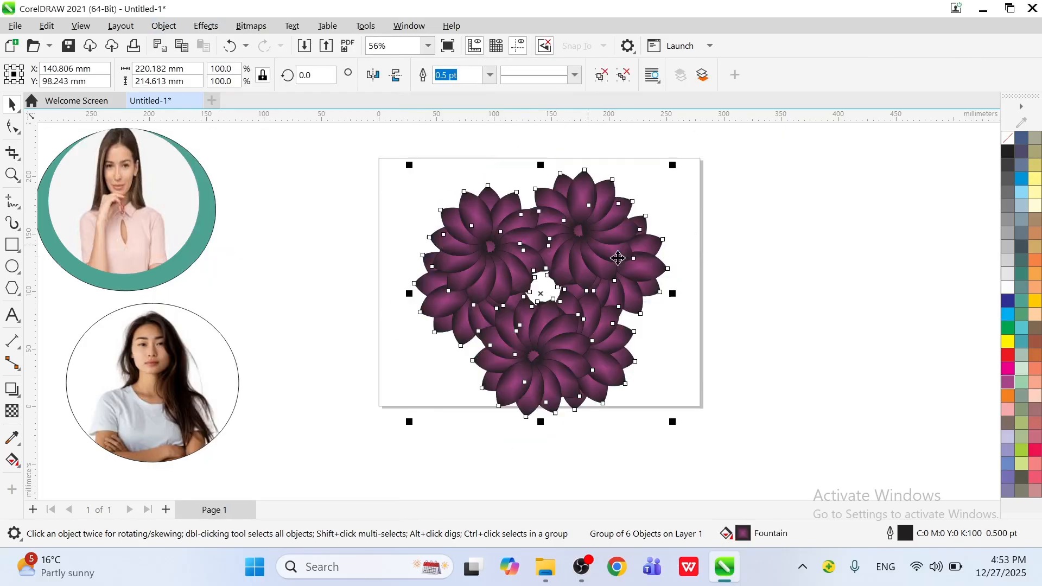
- Create a new symmetry with one mirror line from the flower group, move the flowers well clear of the line and finish editing
left_click(182, 28)
mouse_move(251, 67)
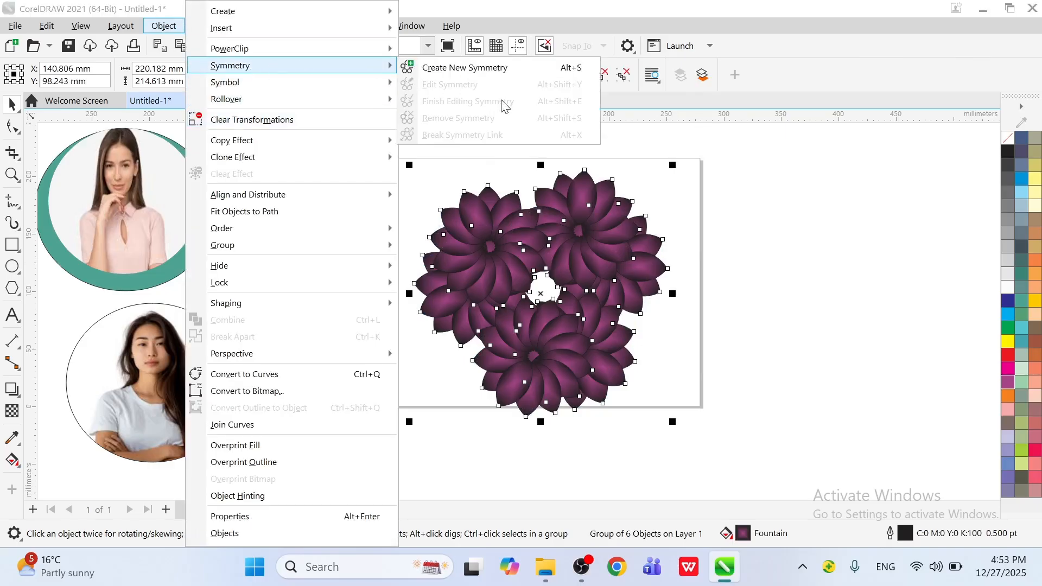
left_click(488, 70)
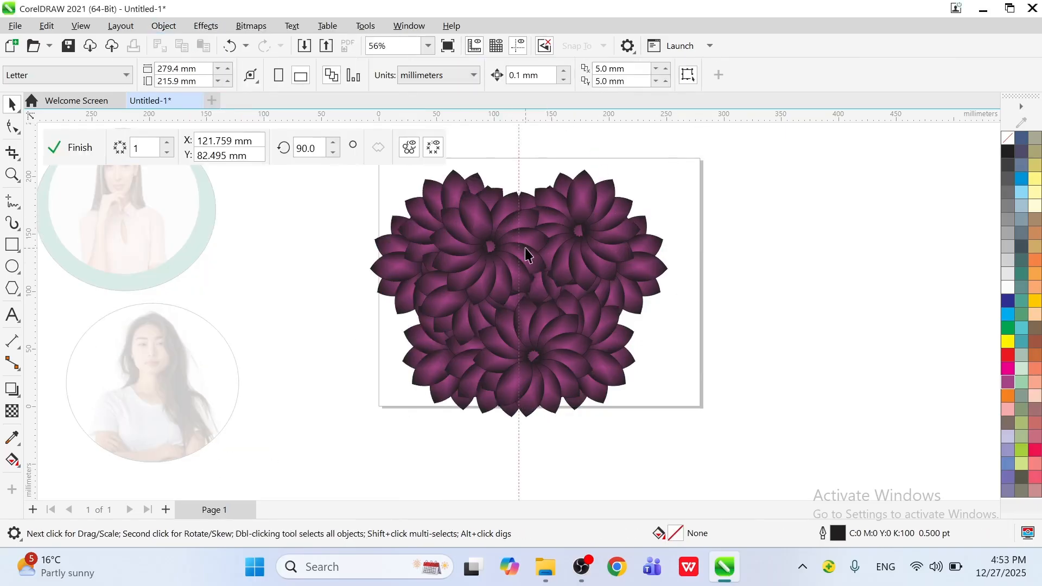
left_click_drag(500, 261, 755, 228)
left_click(420, 278)
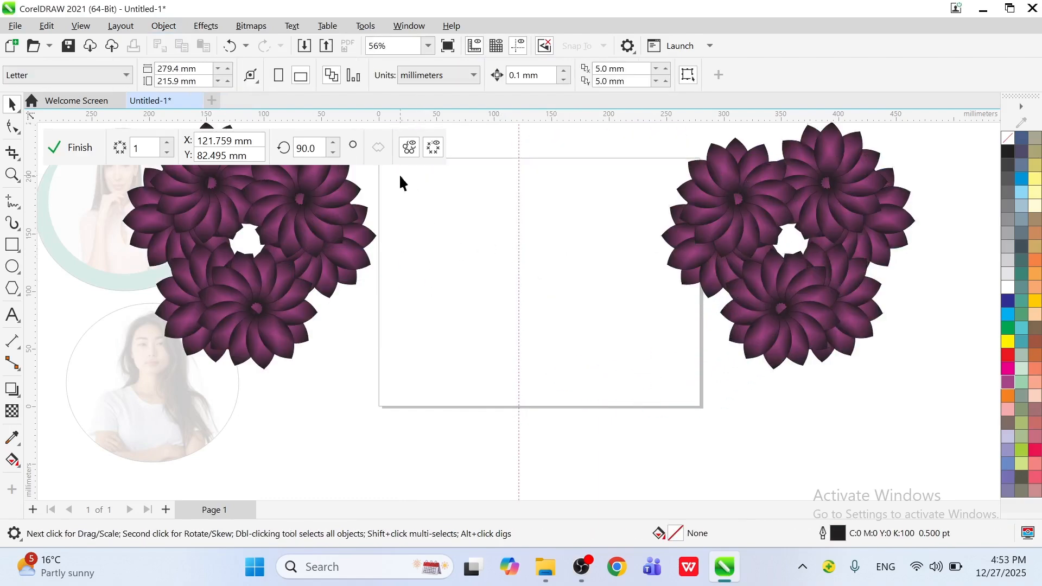
left_click(94, 152)
- Shift the mirrored flower pair to the right, remove its symmetry and place the remaining flower group over the page's right edge
left_click_drag(318, 274, 508, 269)
left_click(705, 309)
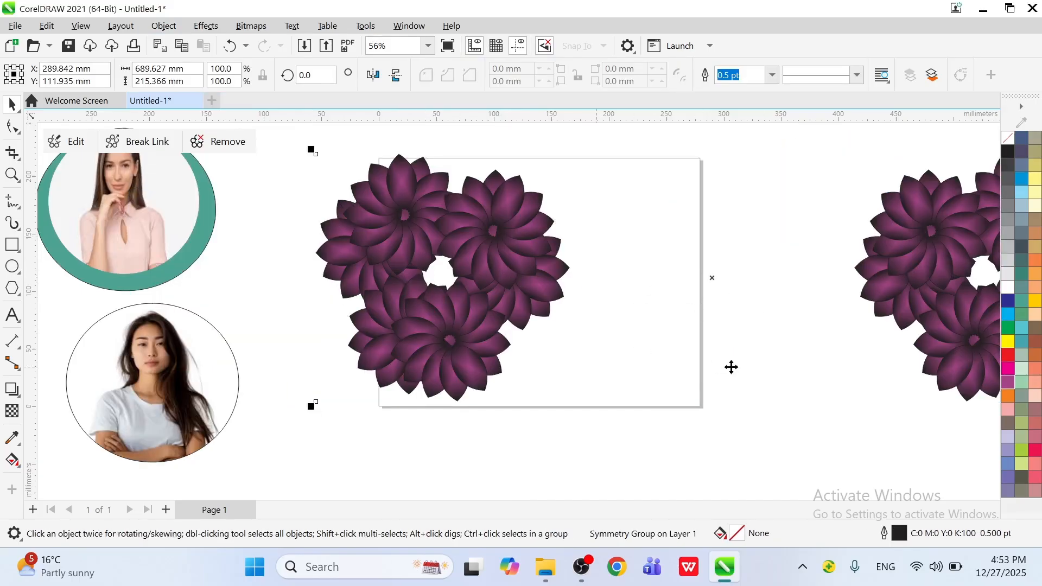
left_click(221, 142)
left_click_drag(933, 285, 662, 300)
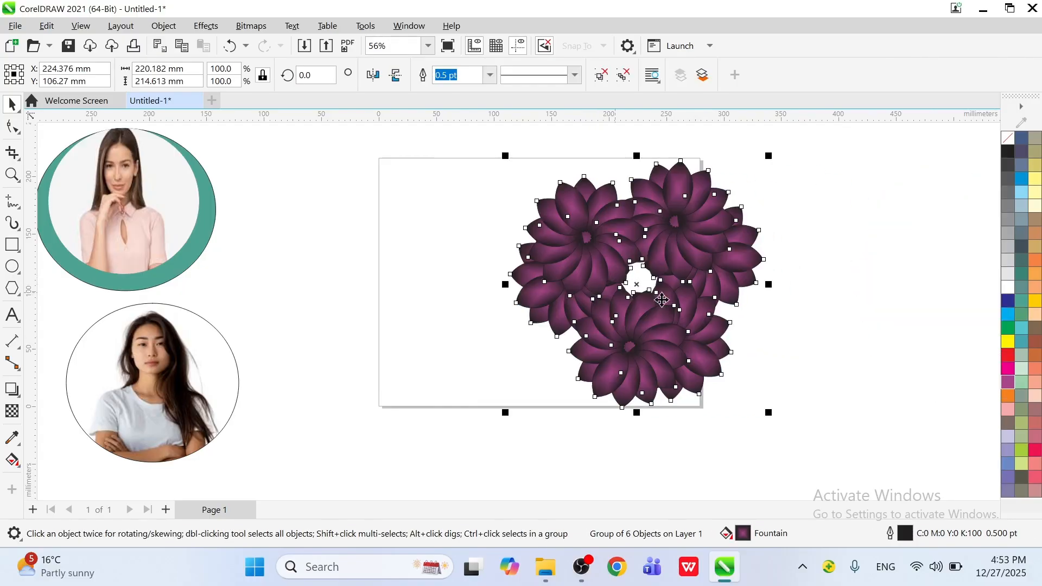
left_click(854, 300)
left_click(179, 25)
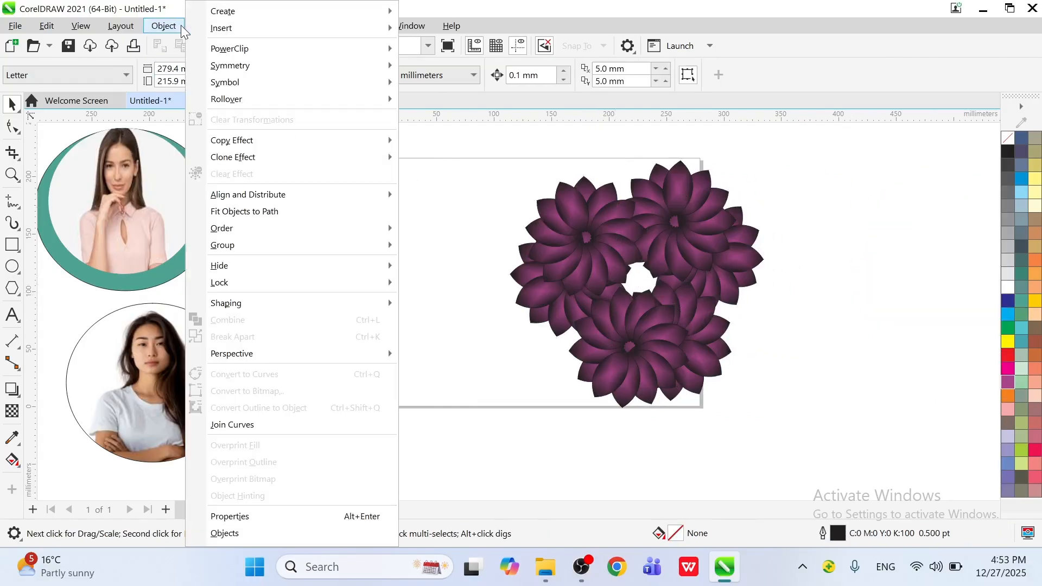
mouse_move(253, 89)
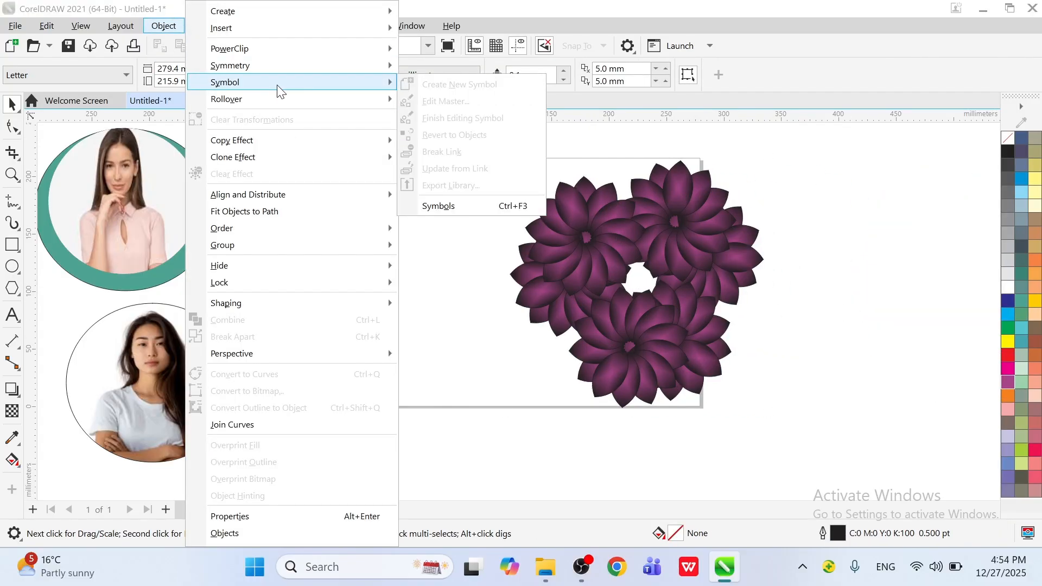
left_click(513, 388)
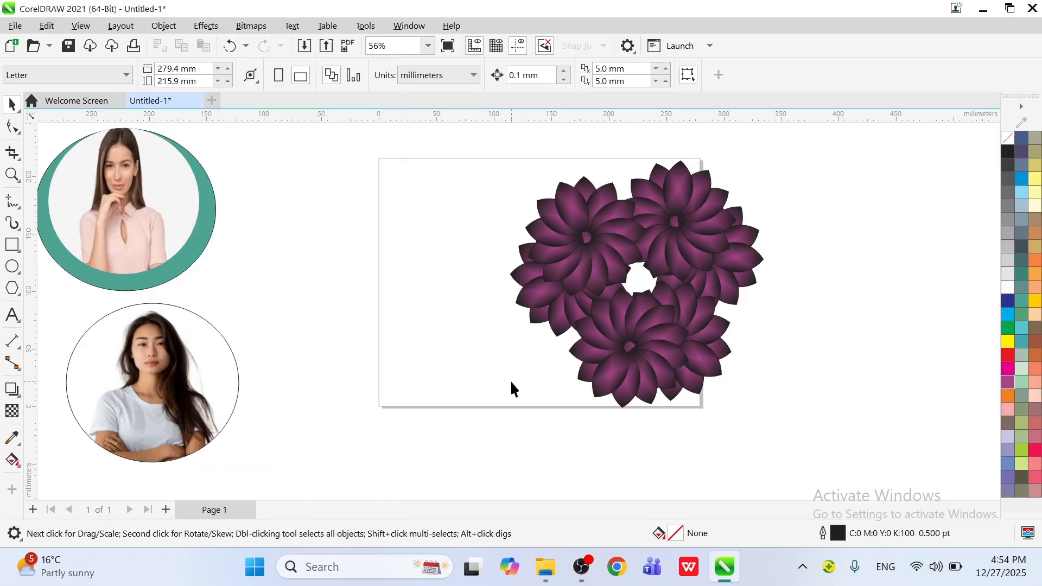